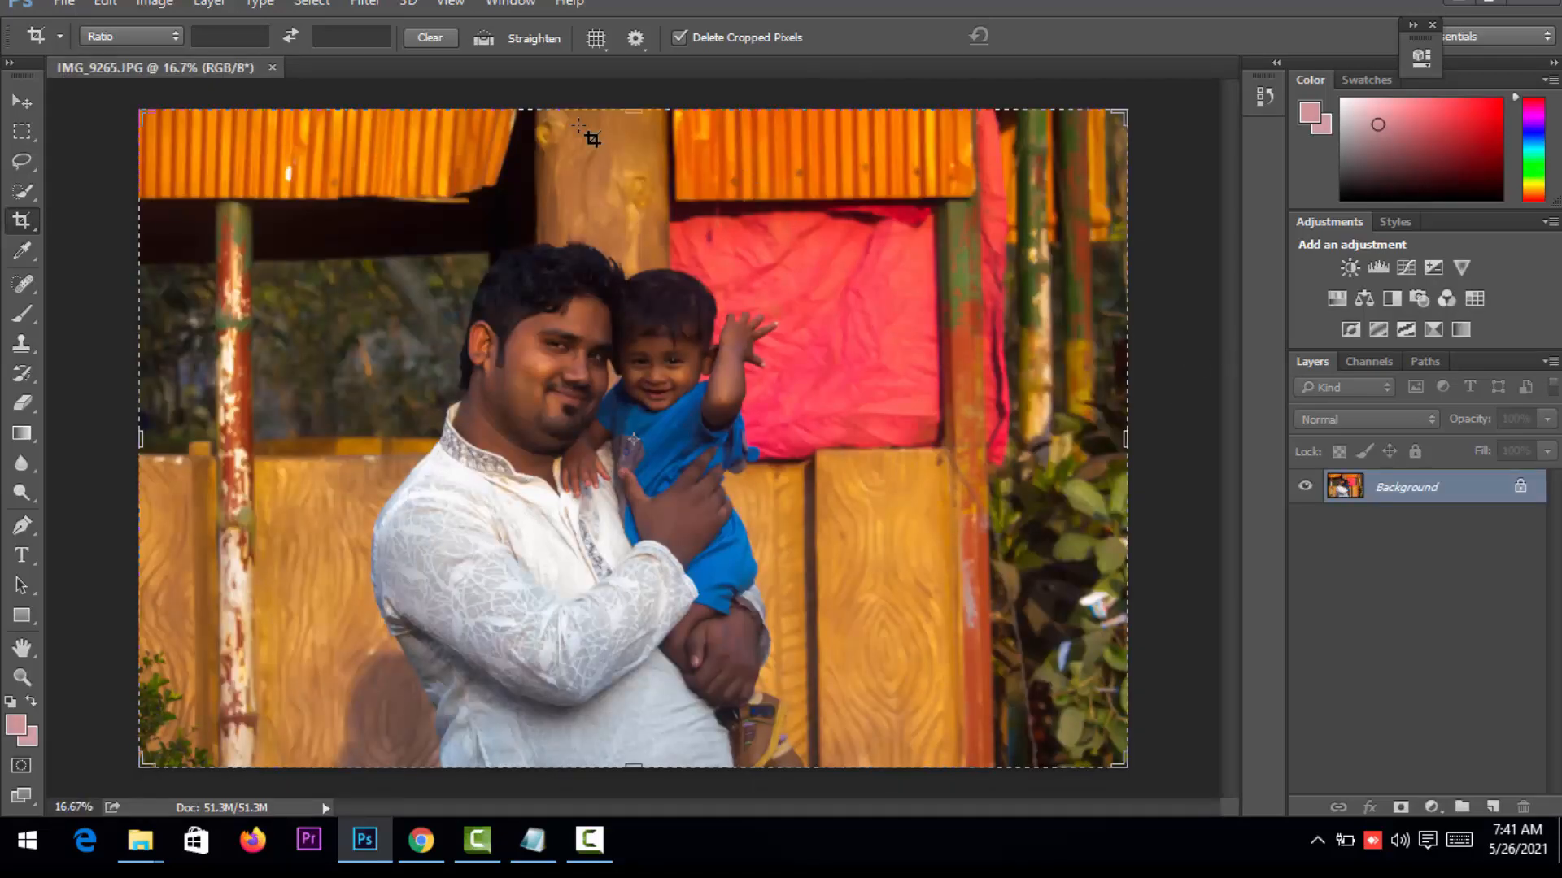
- Open the Camera Raw filter for the photo
left_click(350, 4)
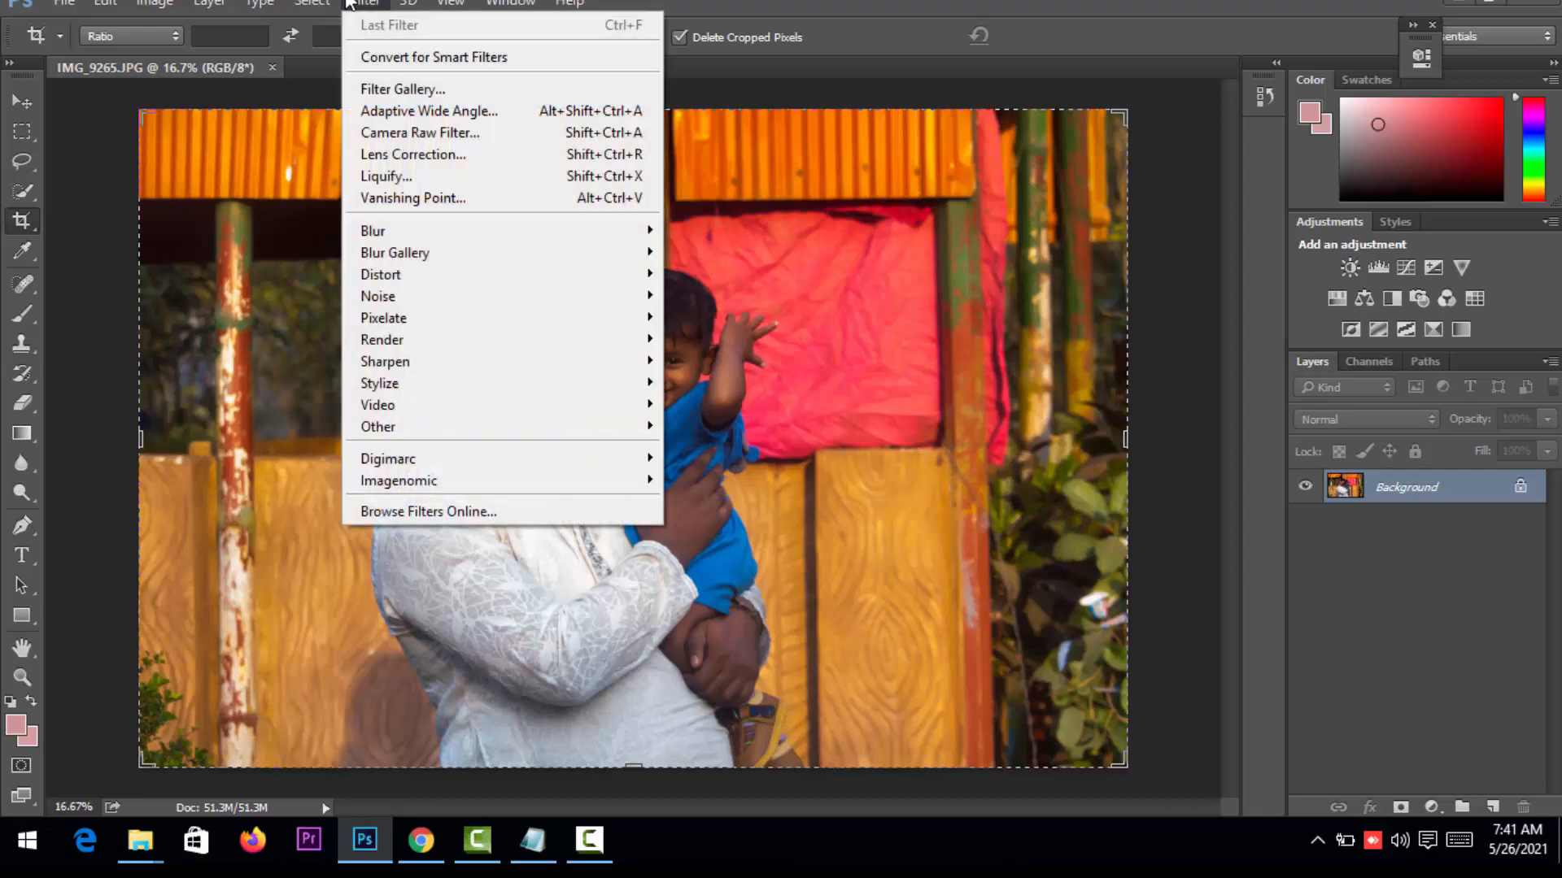
left_click(397, 134)
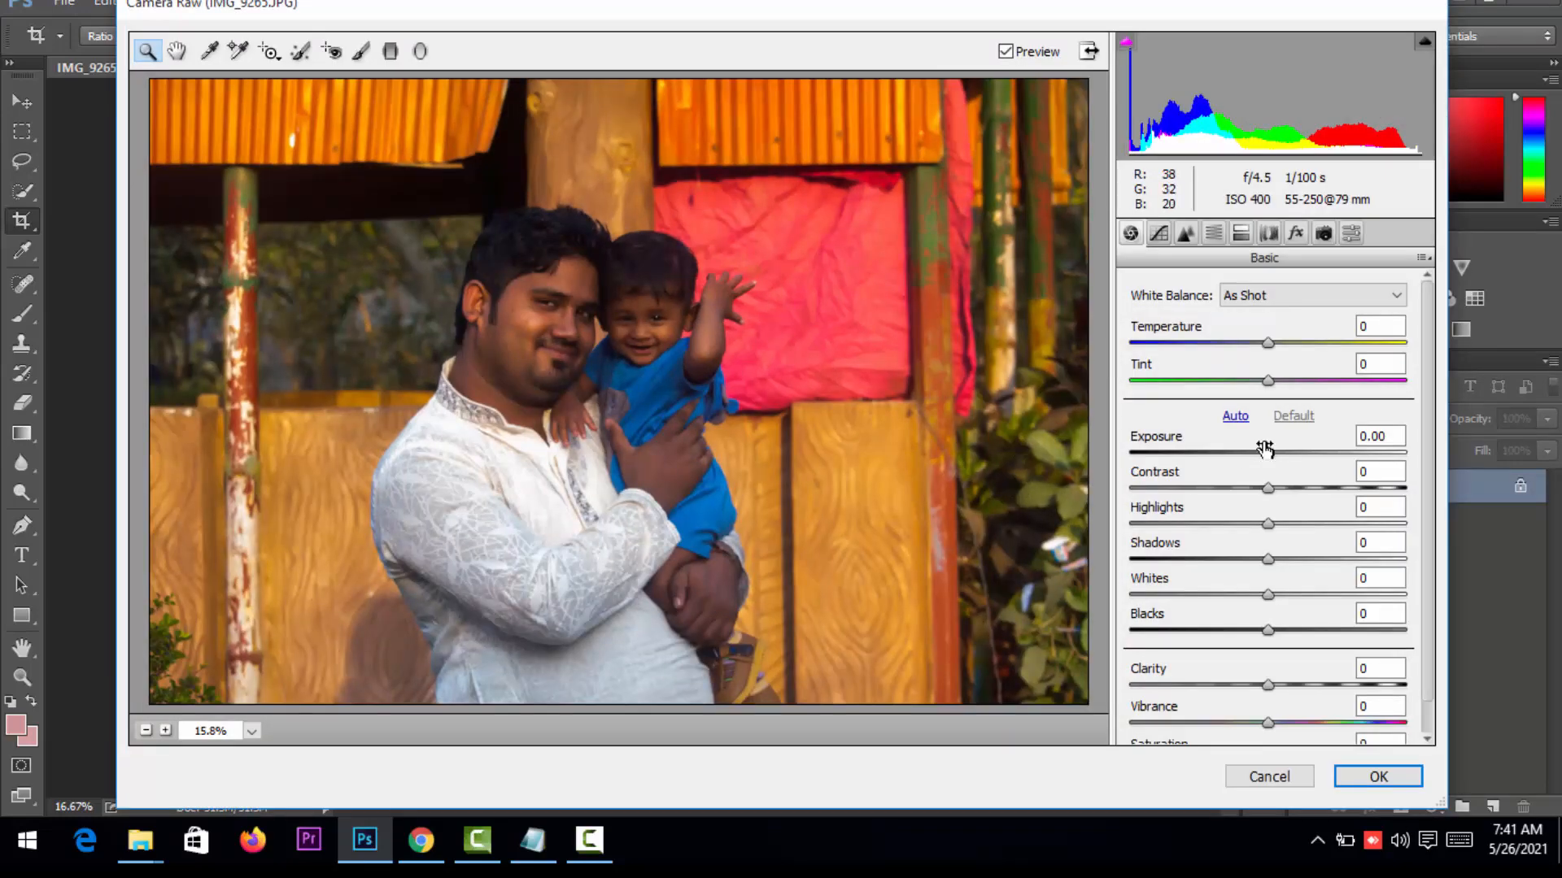
- Try the automatic tone adjustments and restore the default tone values, repeating the comparison once
left_click(1236, 417)
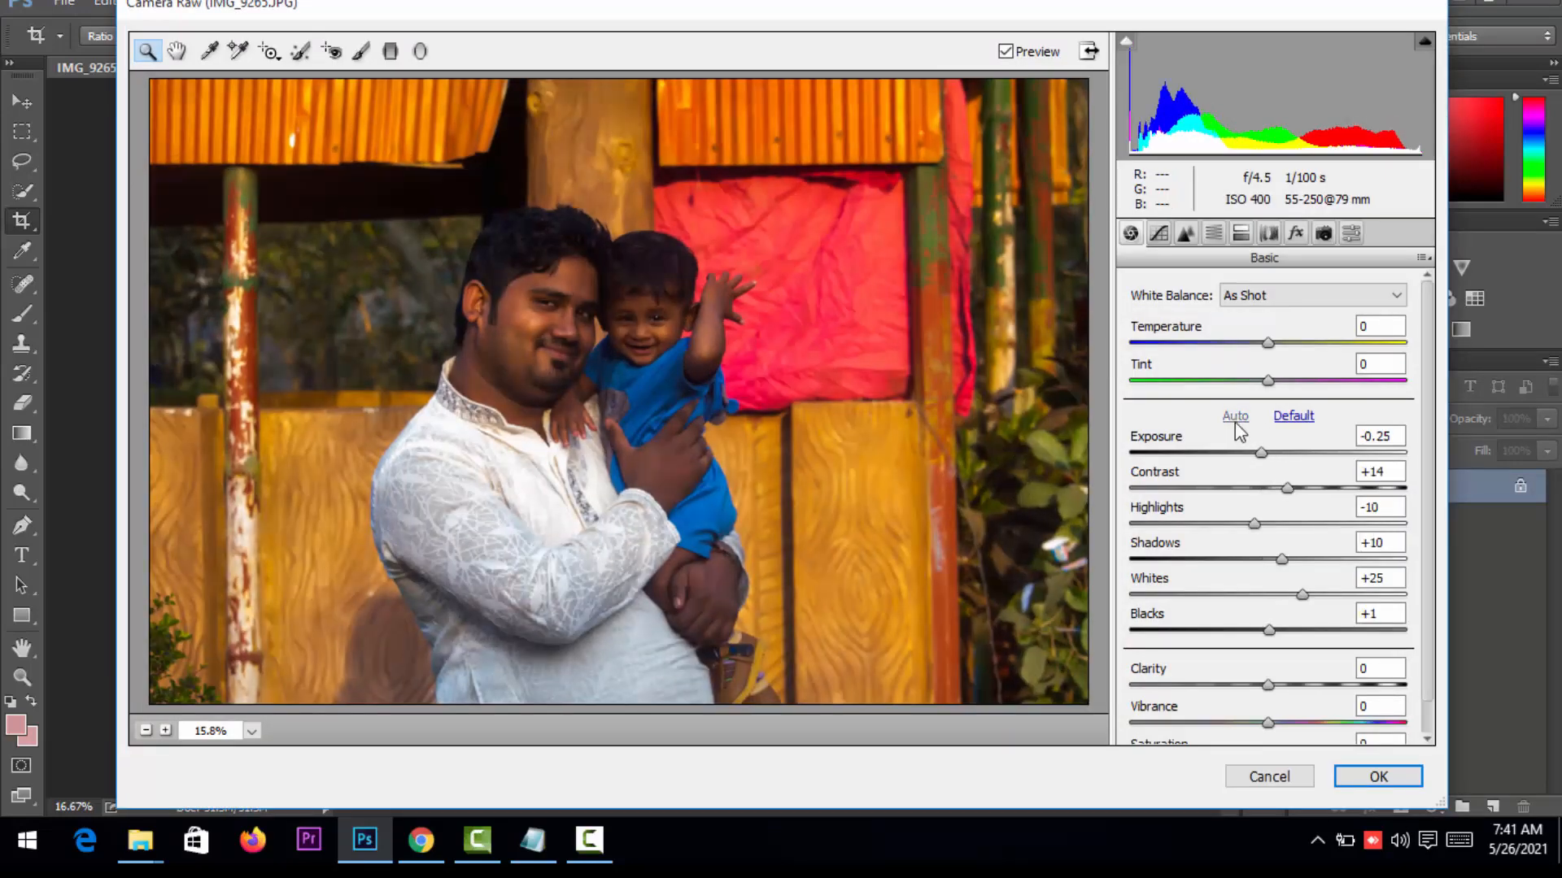
left_click(1292, 416)
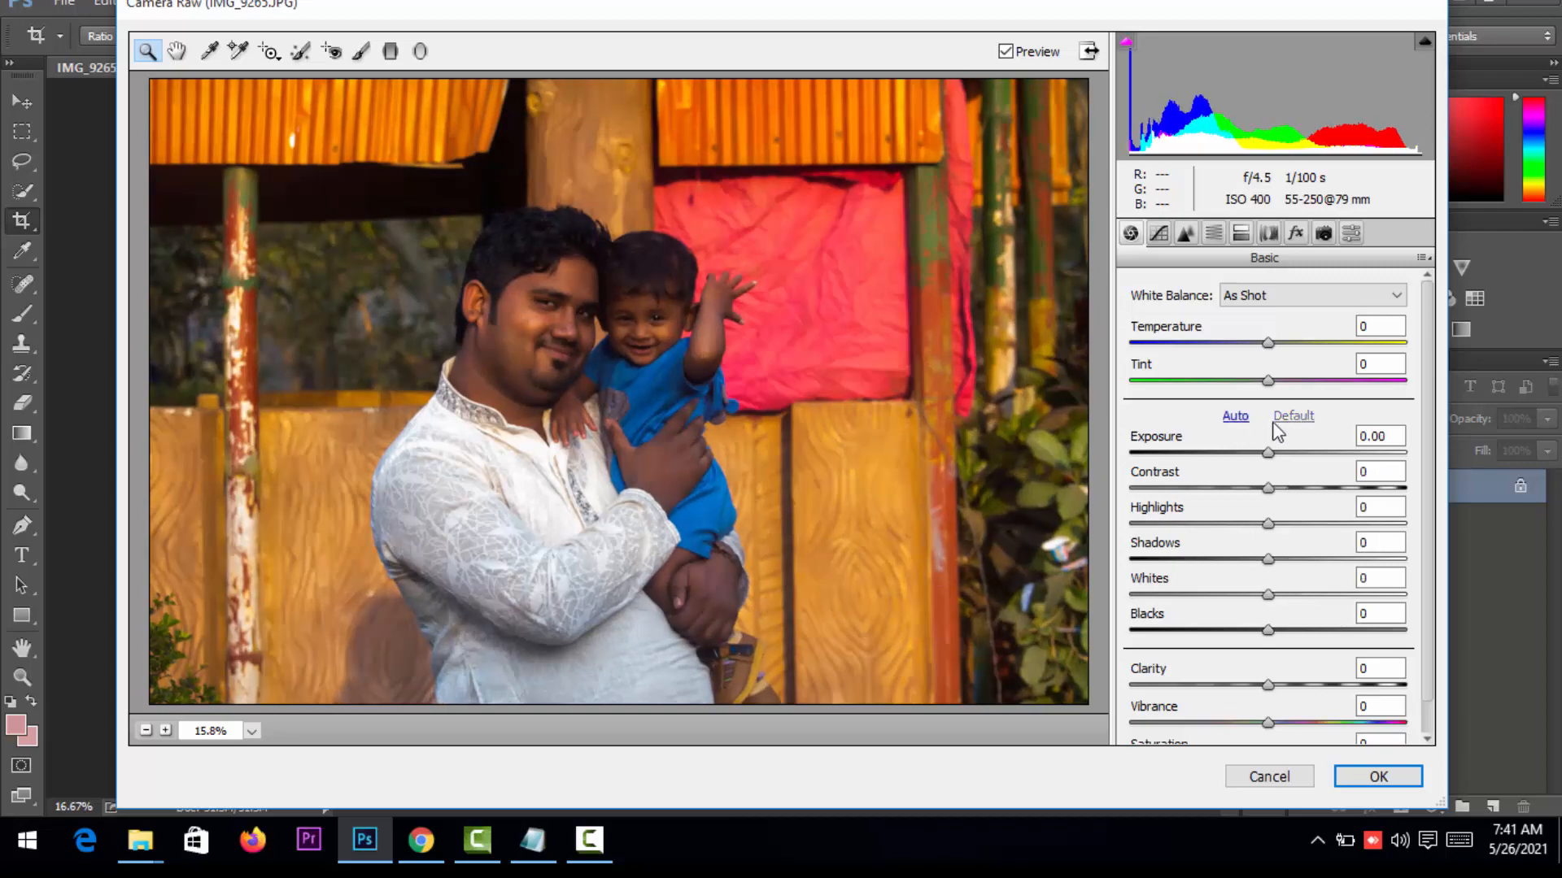
left_click(1238, 417)
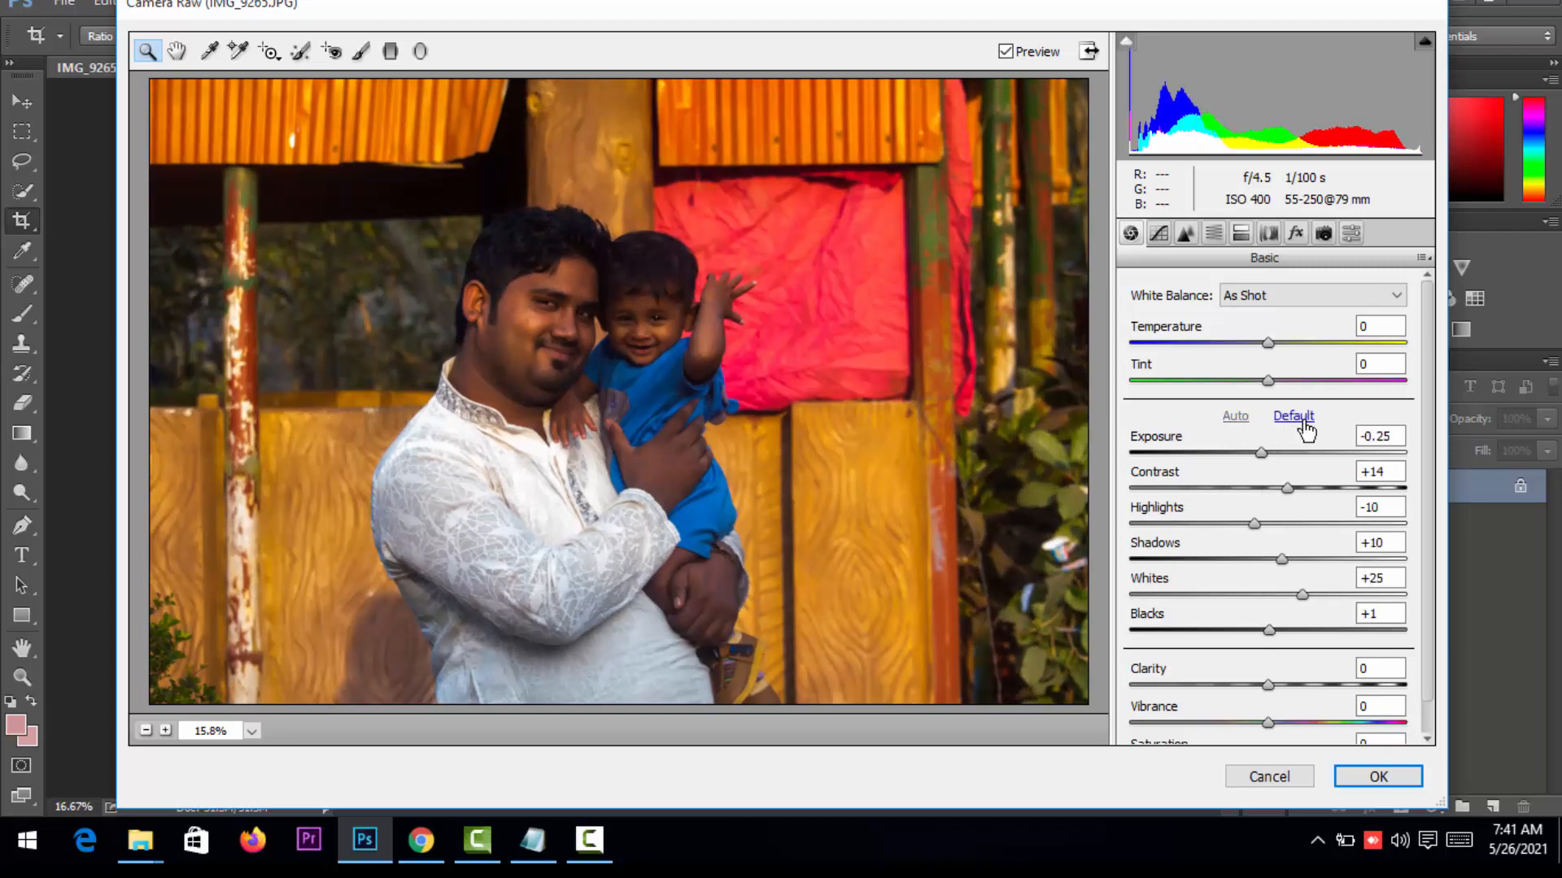
left_click(1301, 418)
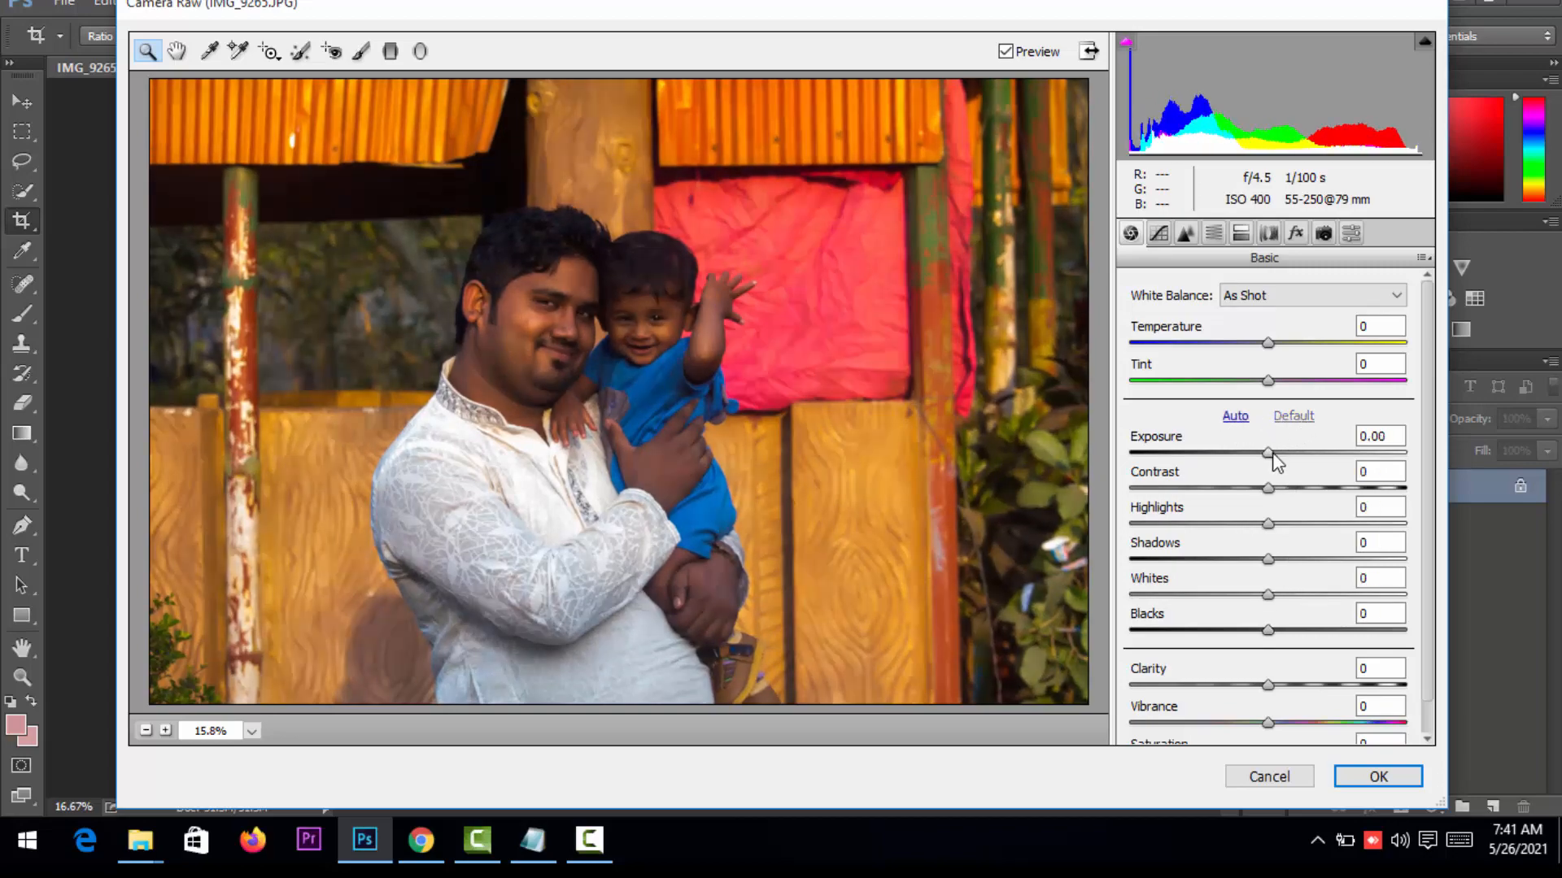
- Set exposure to +0.25, contrast -3, highlights -16, shadows +3, whites +37, blacks +41, clarity +18, vibrance +2 and saturation +6
mouse_move(1274, 462)
left_mouse_down()
mouse_move(1293, 453)
mouse_move(1213, 464)
mouse_move(1277, 462)
left_mouse_up()
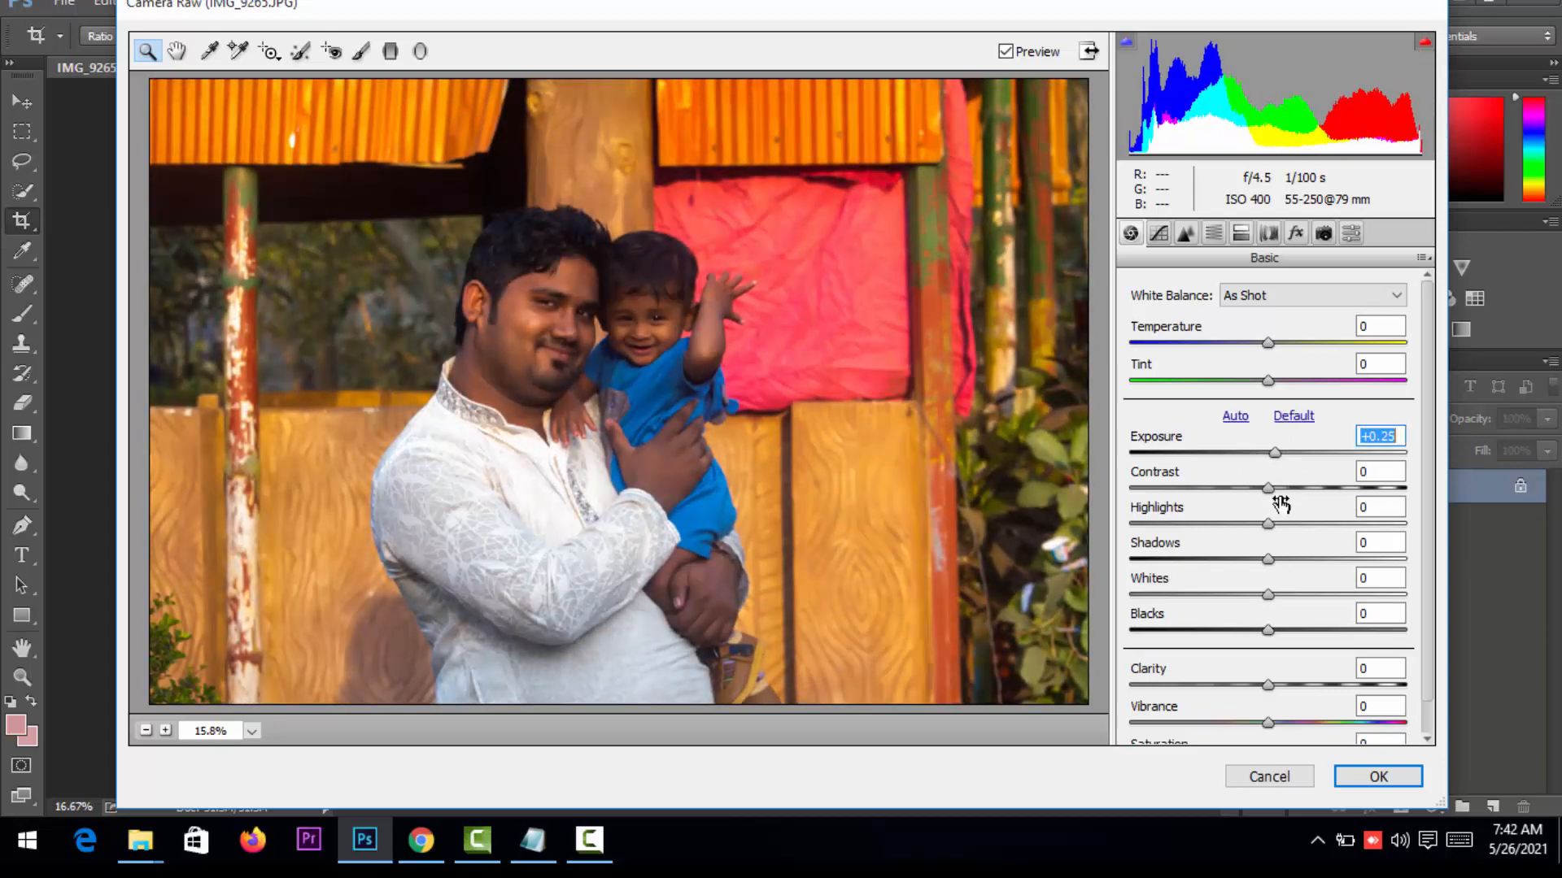
left_click_drag(1282, 498, 1274, 560)
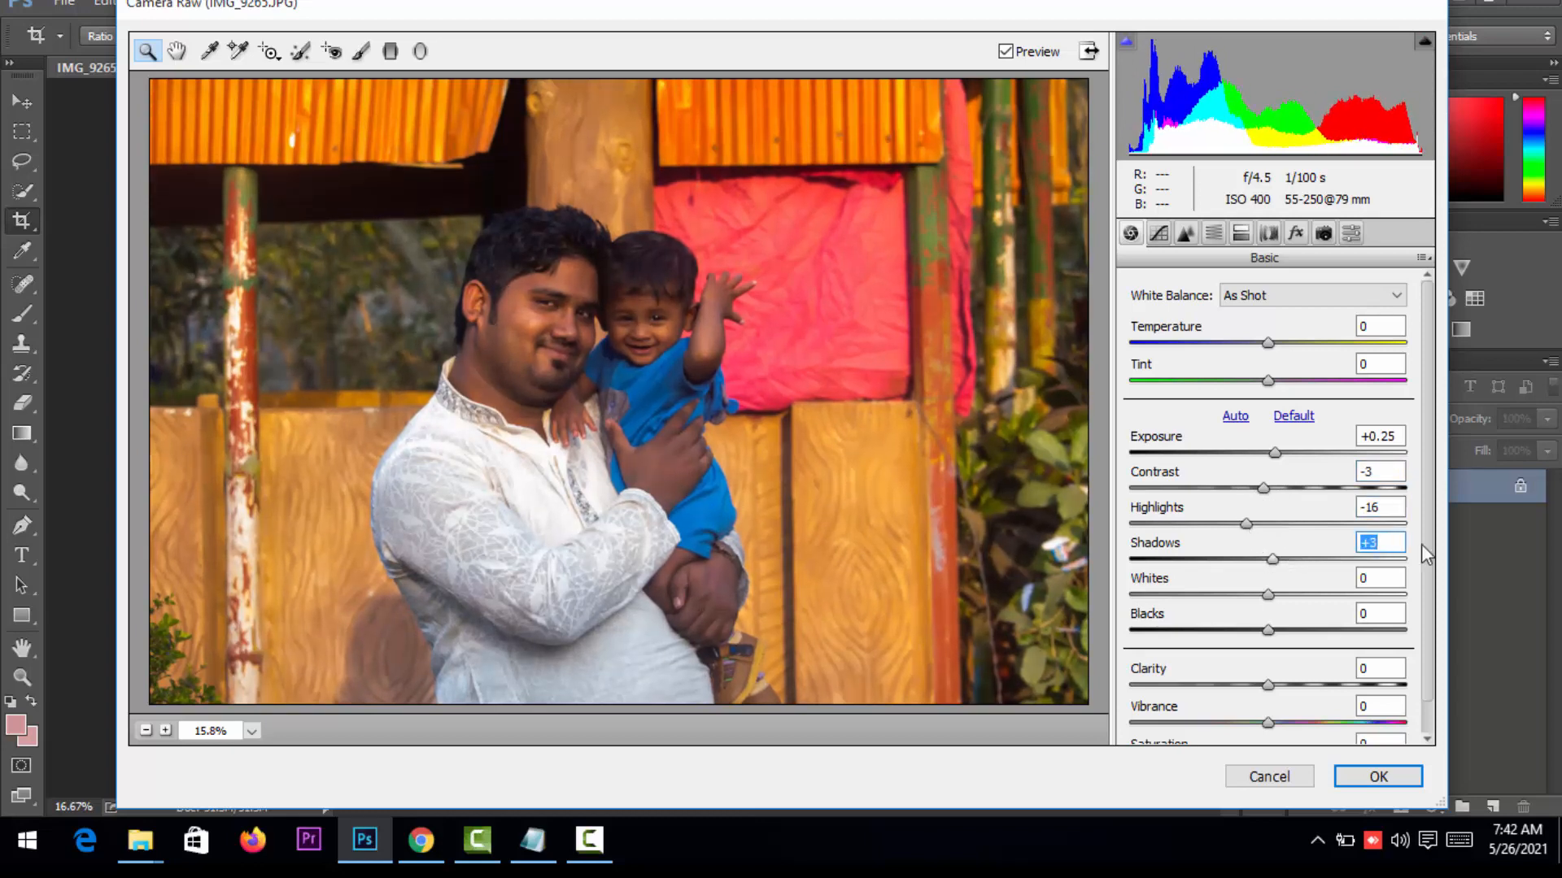
scroll(1421, 544, "down", 1)
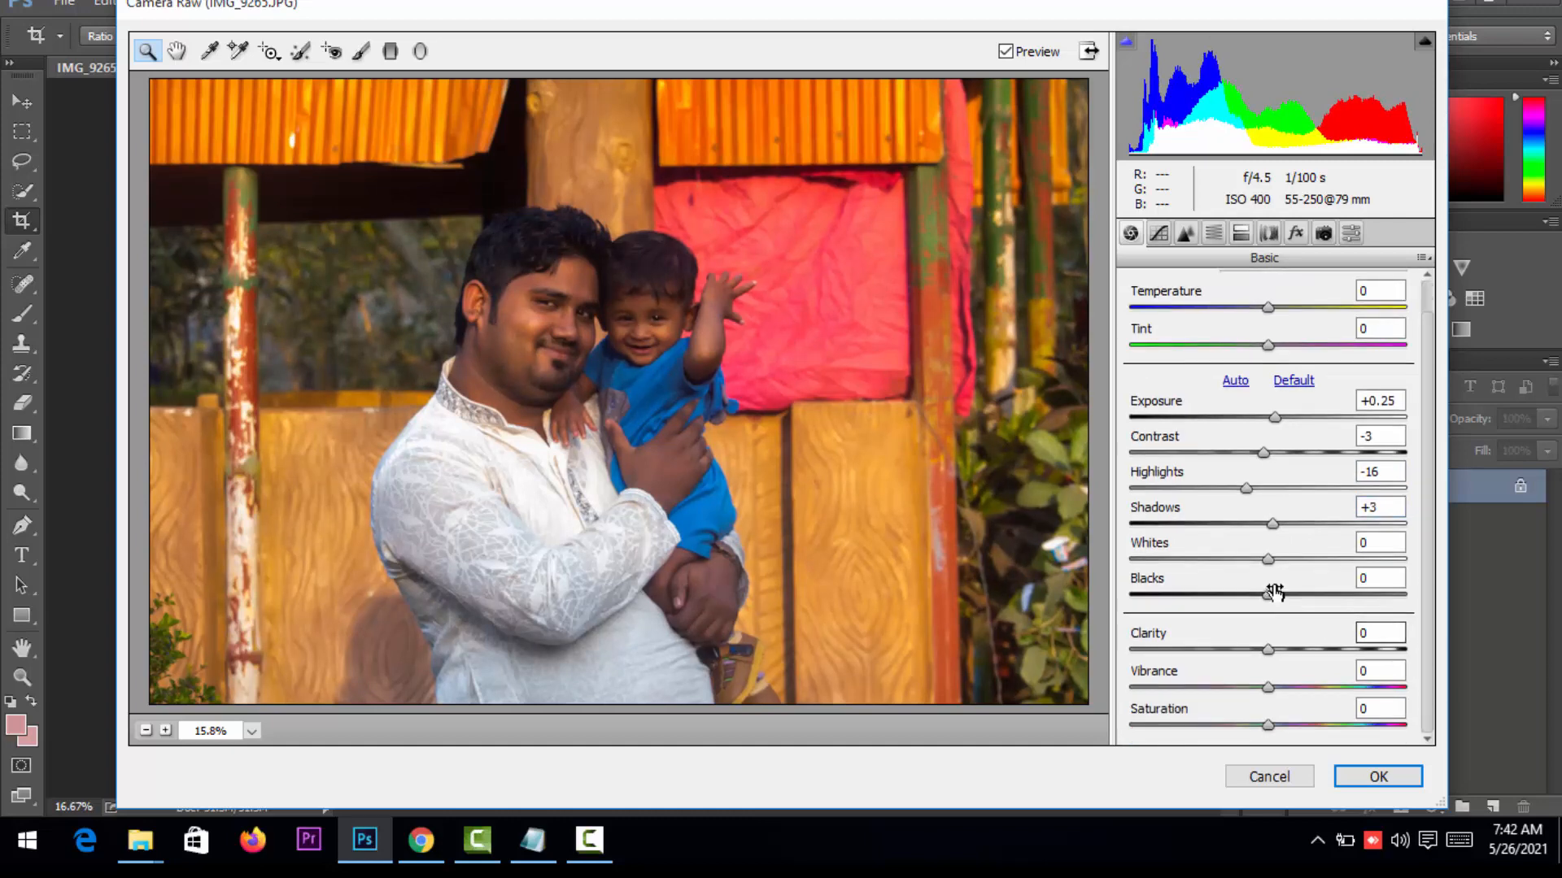
left_click_drag(1283, 563, 1325, 596)
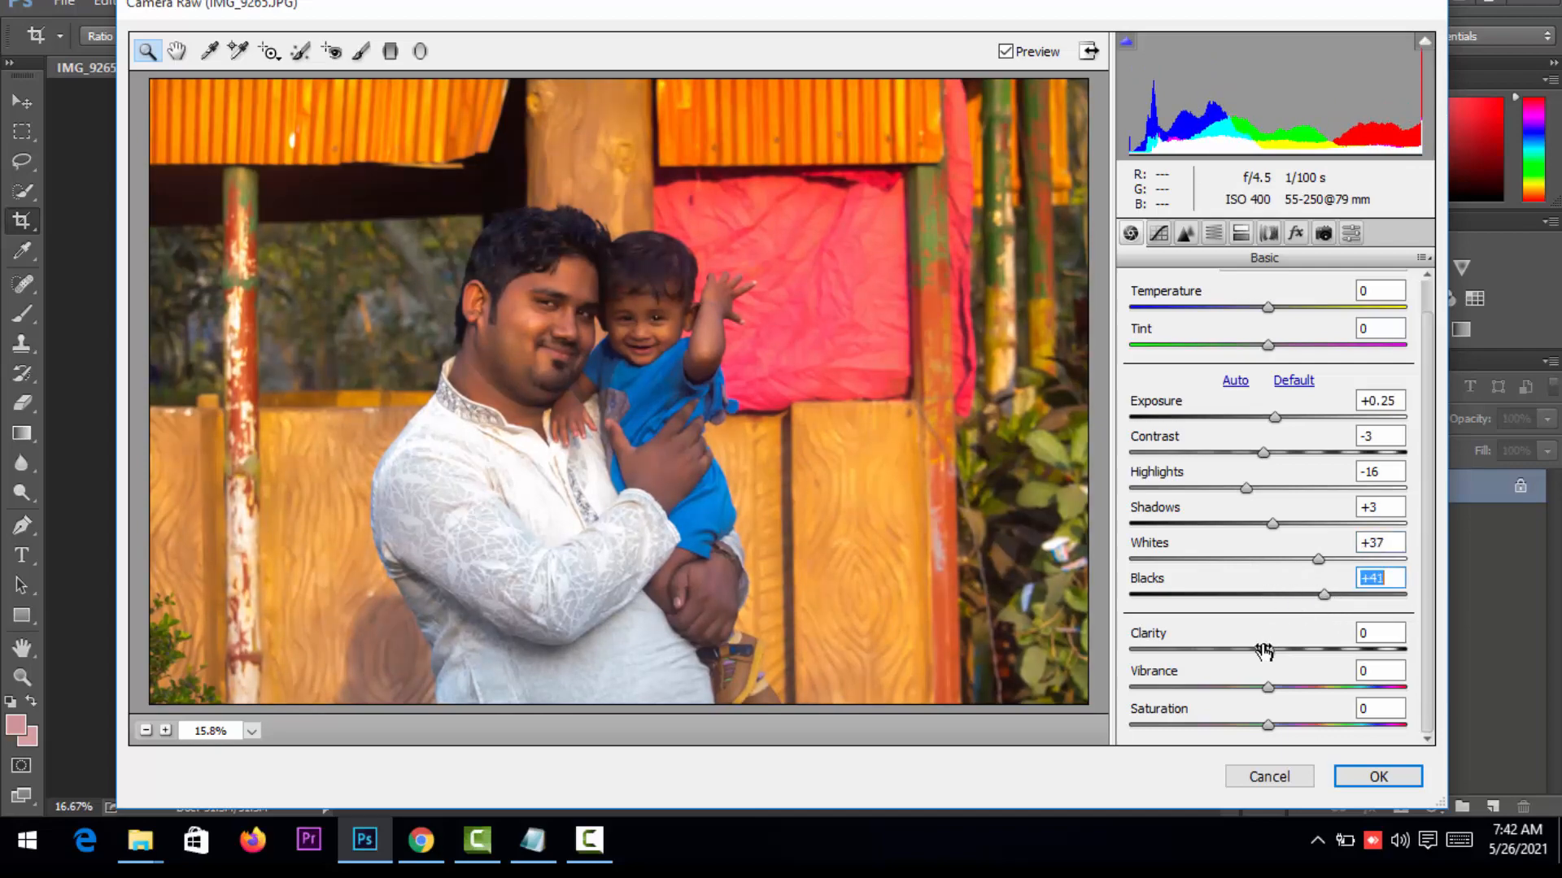
left_click_drag(1263, 650, 1297, 627)
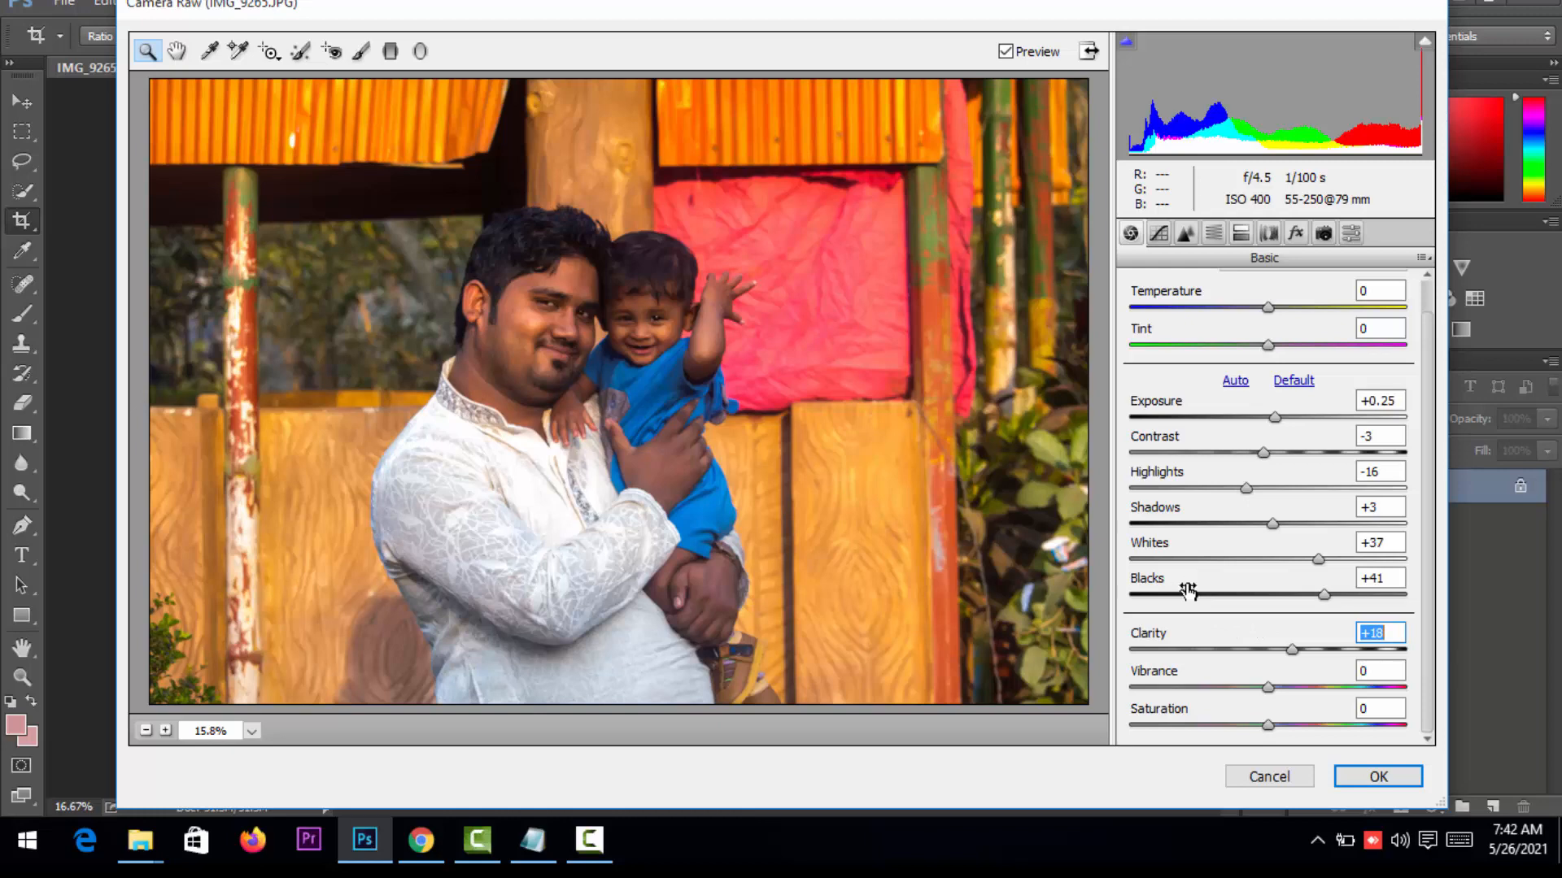
mouse_move(1269, 690)
left_mouse_down()
mouse_move(1314, 693)
mouse_move(1285, 726)
mouse_move(1335, 726)
mouse_move(1281, 727)
mouse_move(1310, 693)
mouse_move(1270, 697)
left_mouse_up()
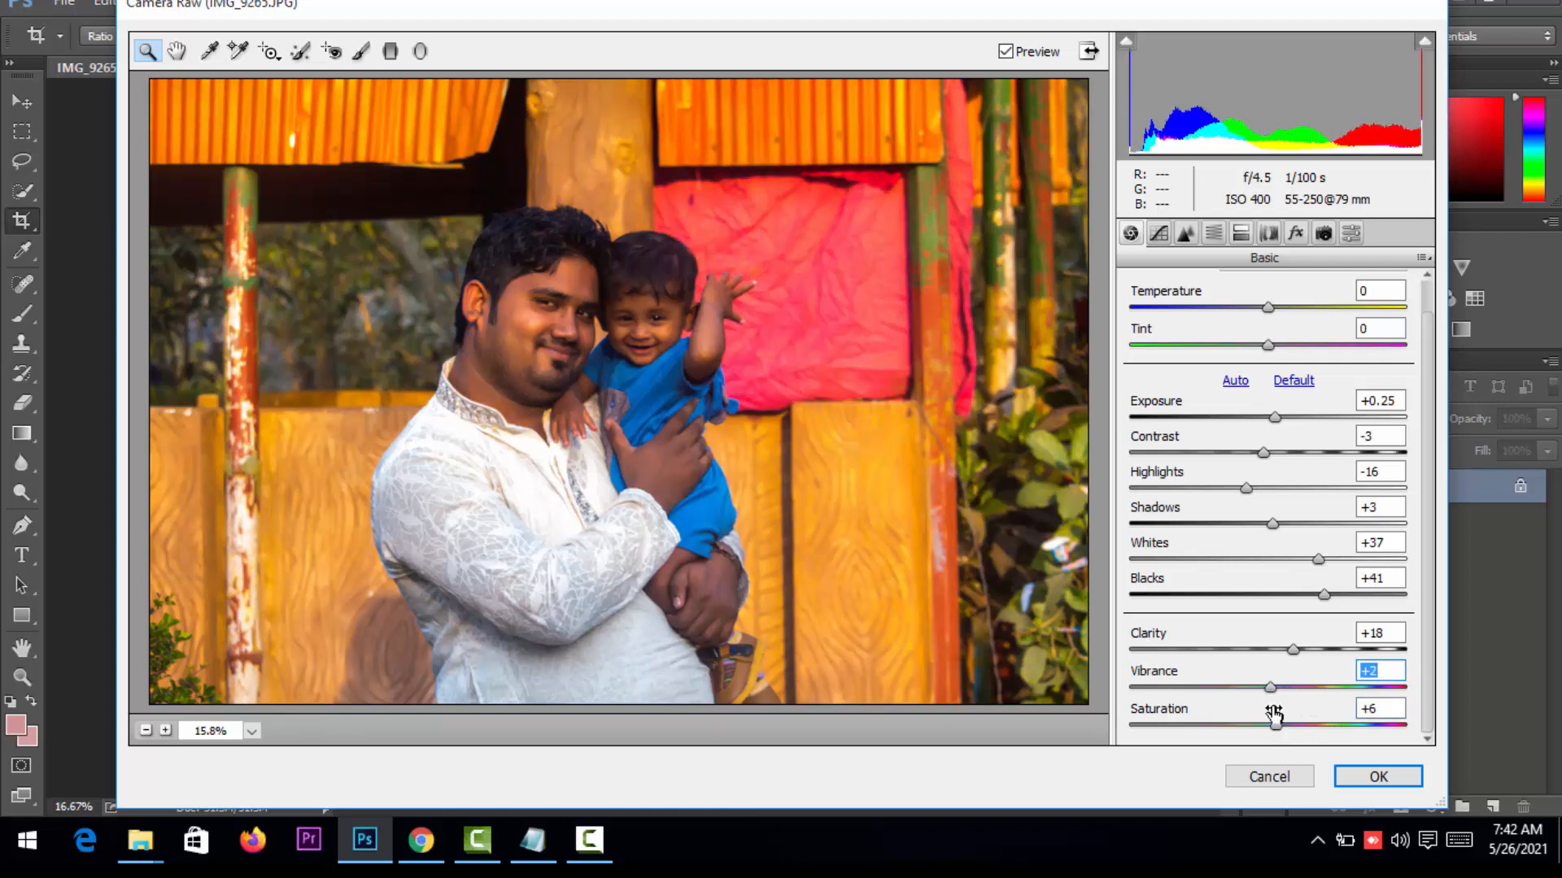
- Shift the HSL hues to reds -25, oranges -13, yellows +66, greens +60, aquas +49, blues +11, purples +33 and magentas +44
left_click(1213, 240)
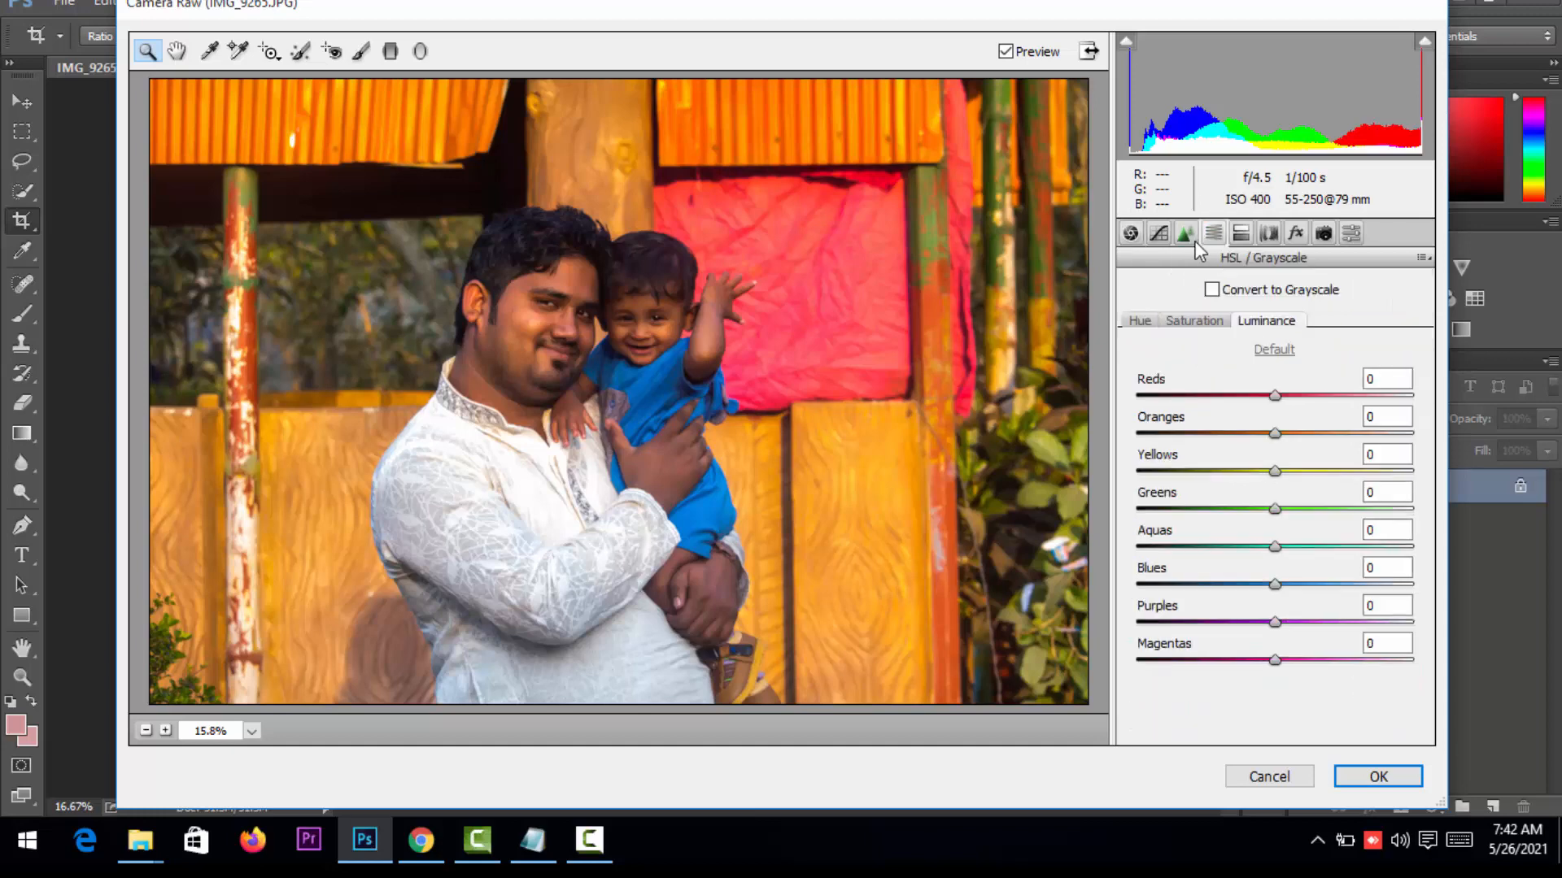
left_click(1139, 323)
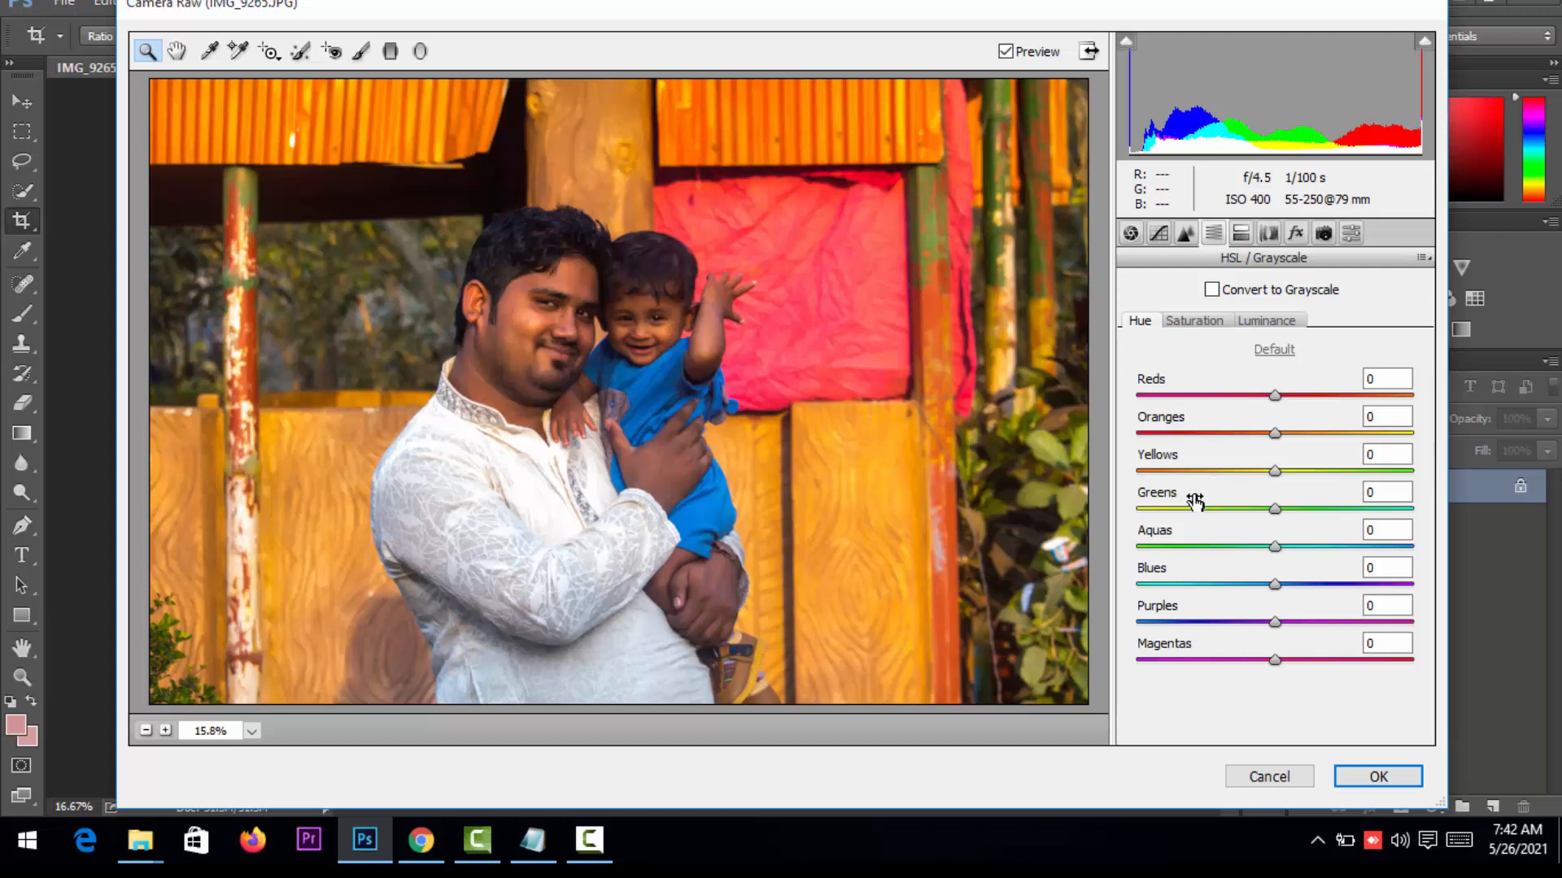
left_click_drag(1287, 524, 1342, 550)
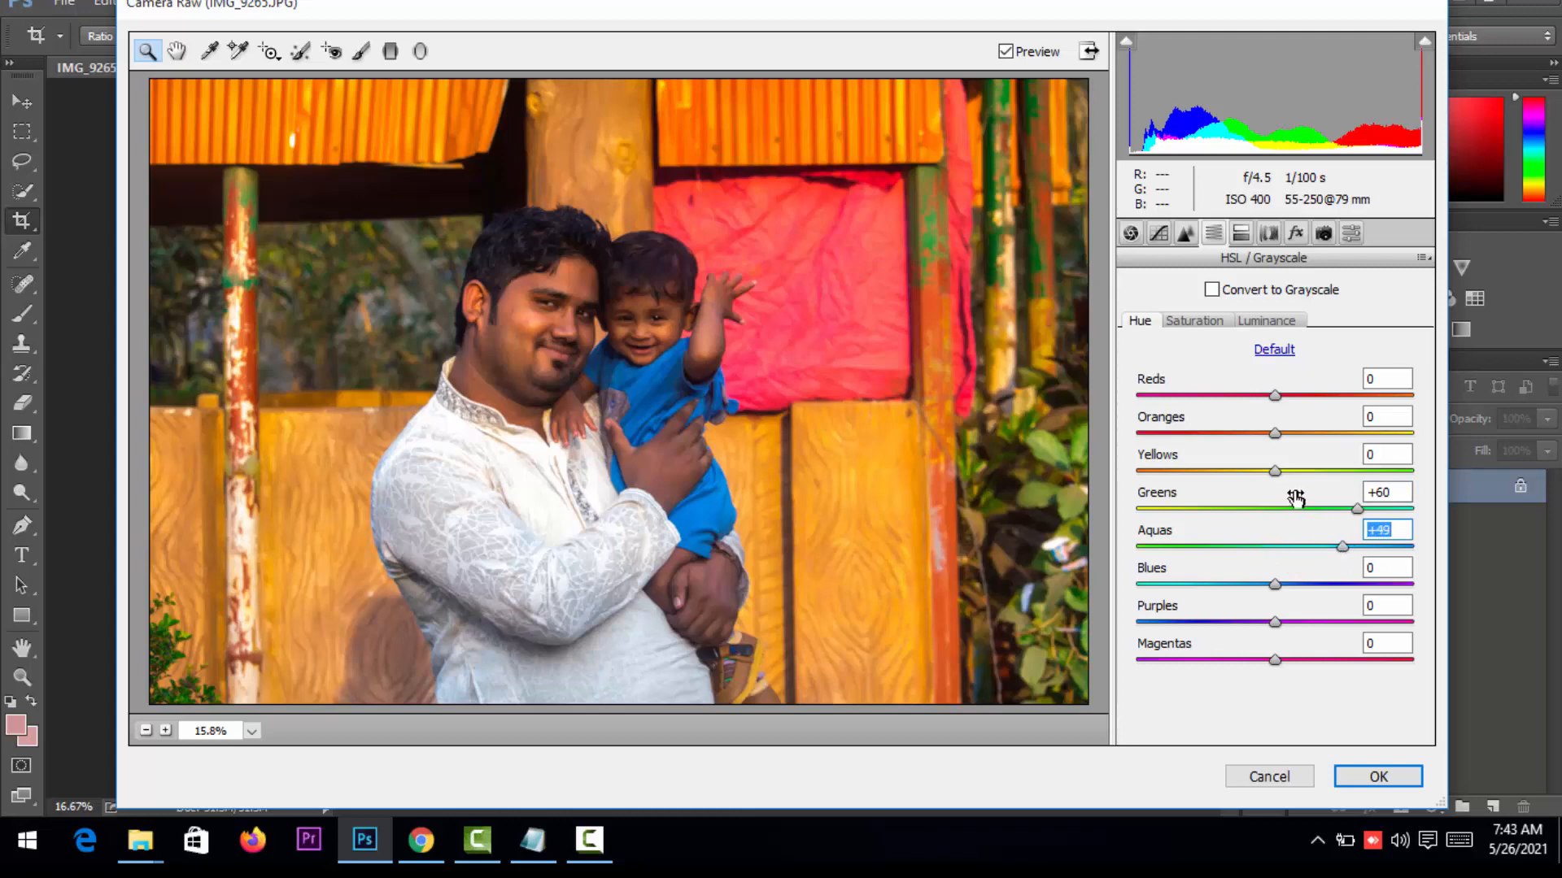
left_click_drag(1290, 479, 1366, 491)
left_click_drag(1275, 433, 1252, 470)
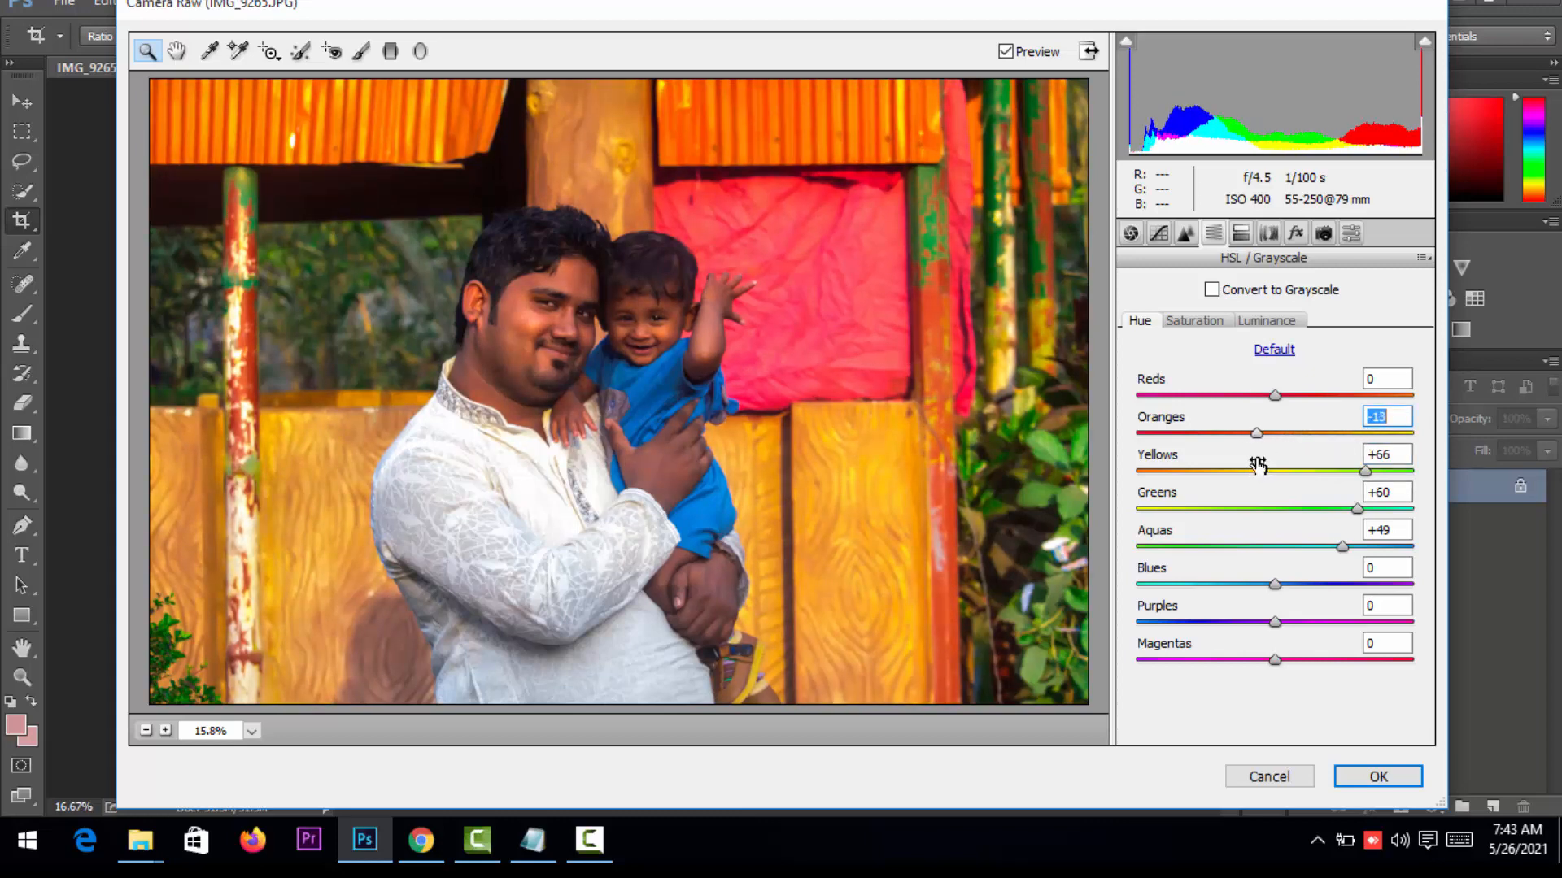
left_click_drag(1275, 396, 1238, 439)
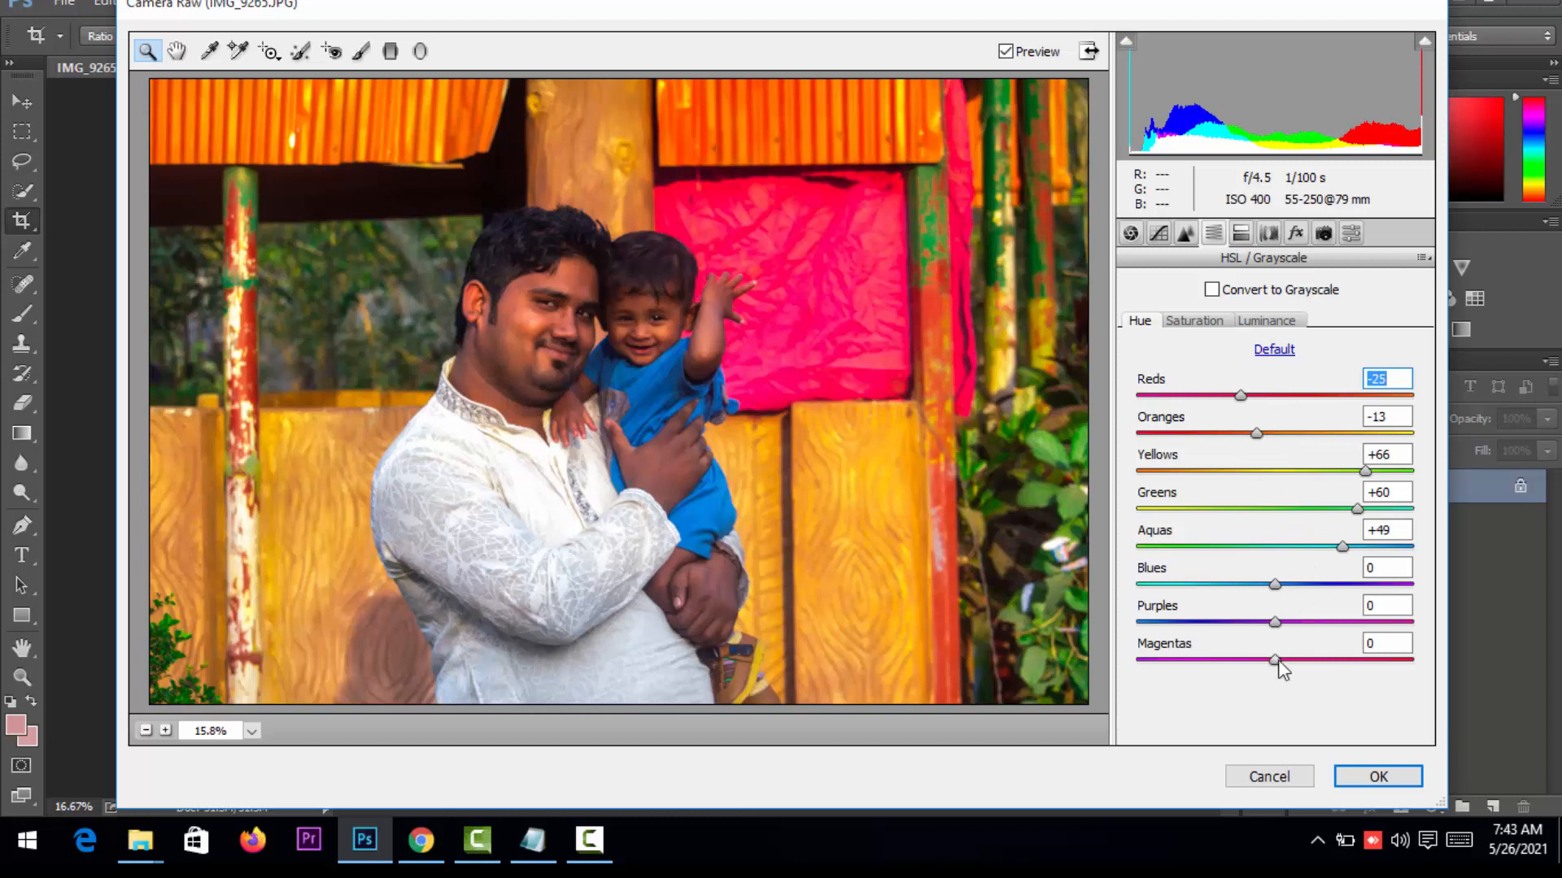
left_click_drag(1276, 660, 1295, 594)
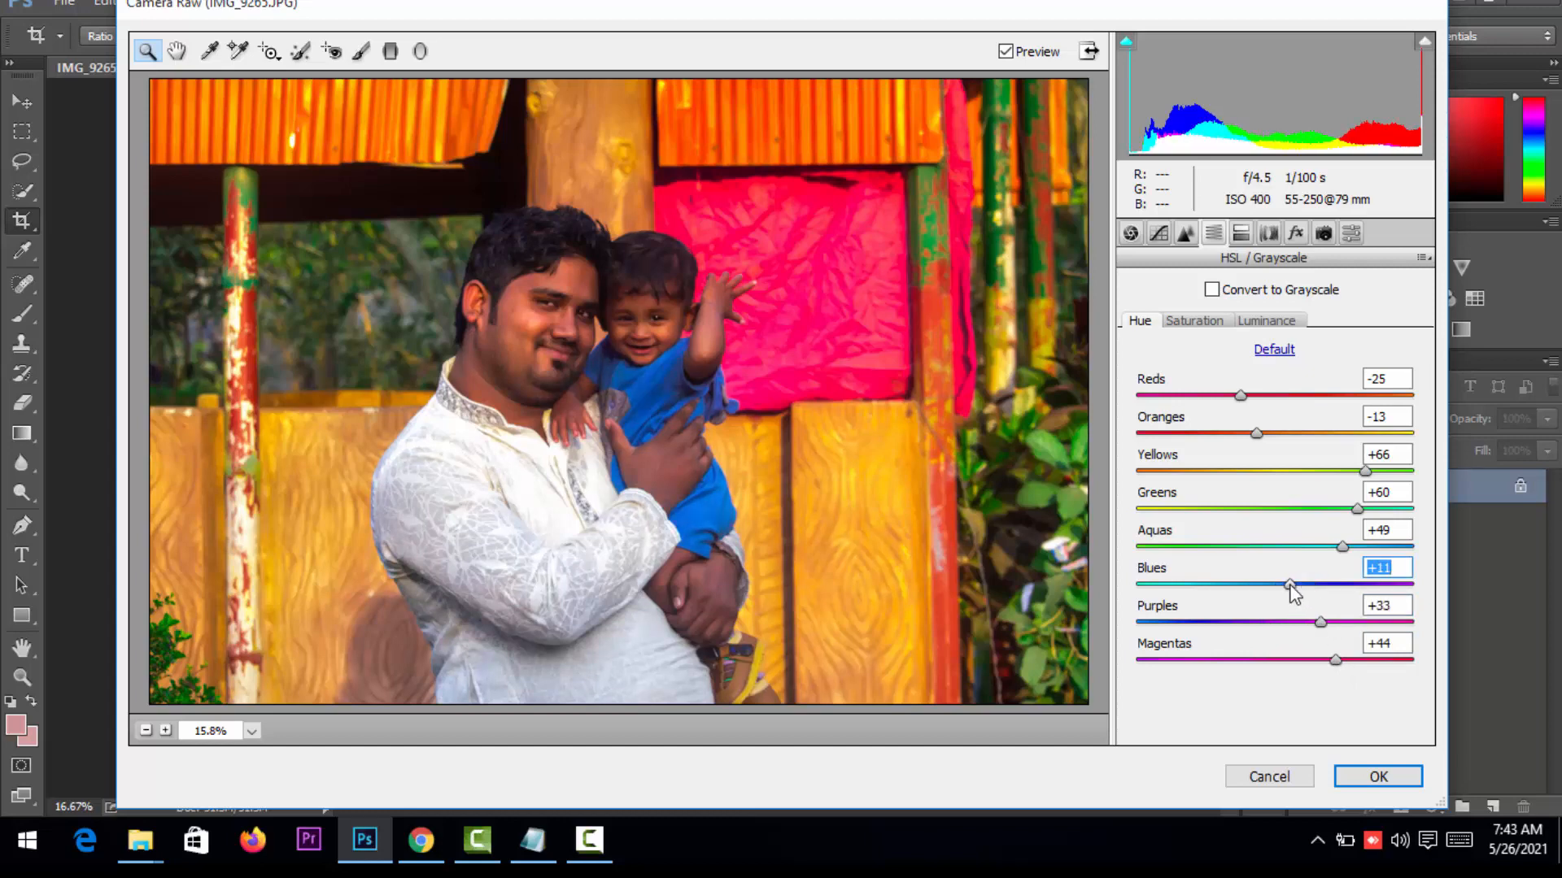
- Set the HSL saturation to reds +13, oranges +1, yellows +31, greens +38, aquas +53, blues +33 and magentas +41
left_click(1184, 325)
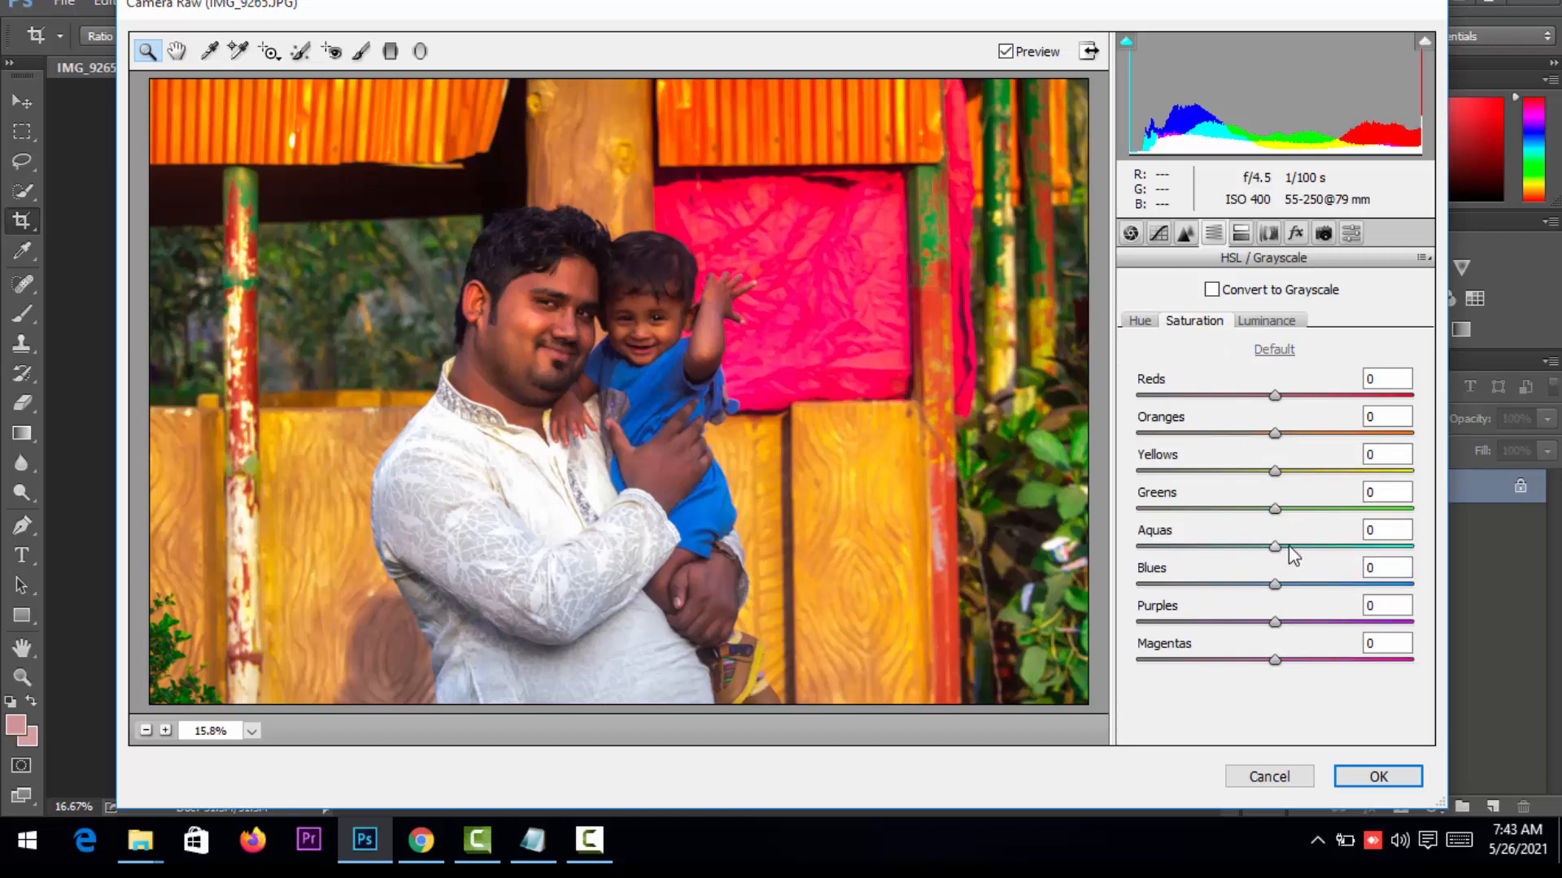
left_click_drag(1277, 547, 1350, 556)
left_click_drag(1276, 509, 1281, 453)
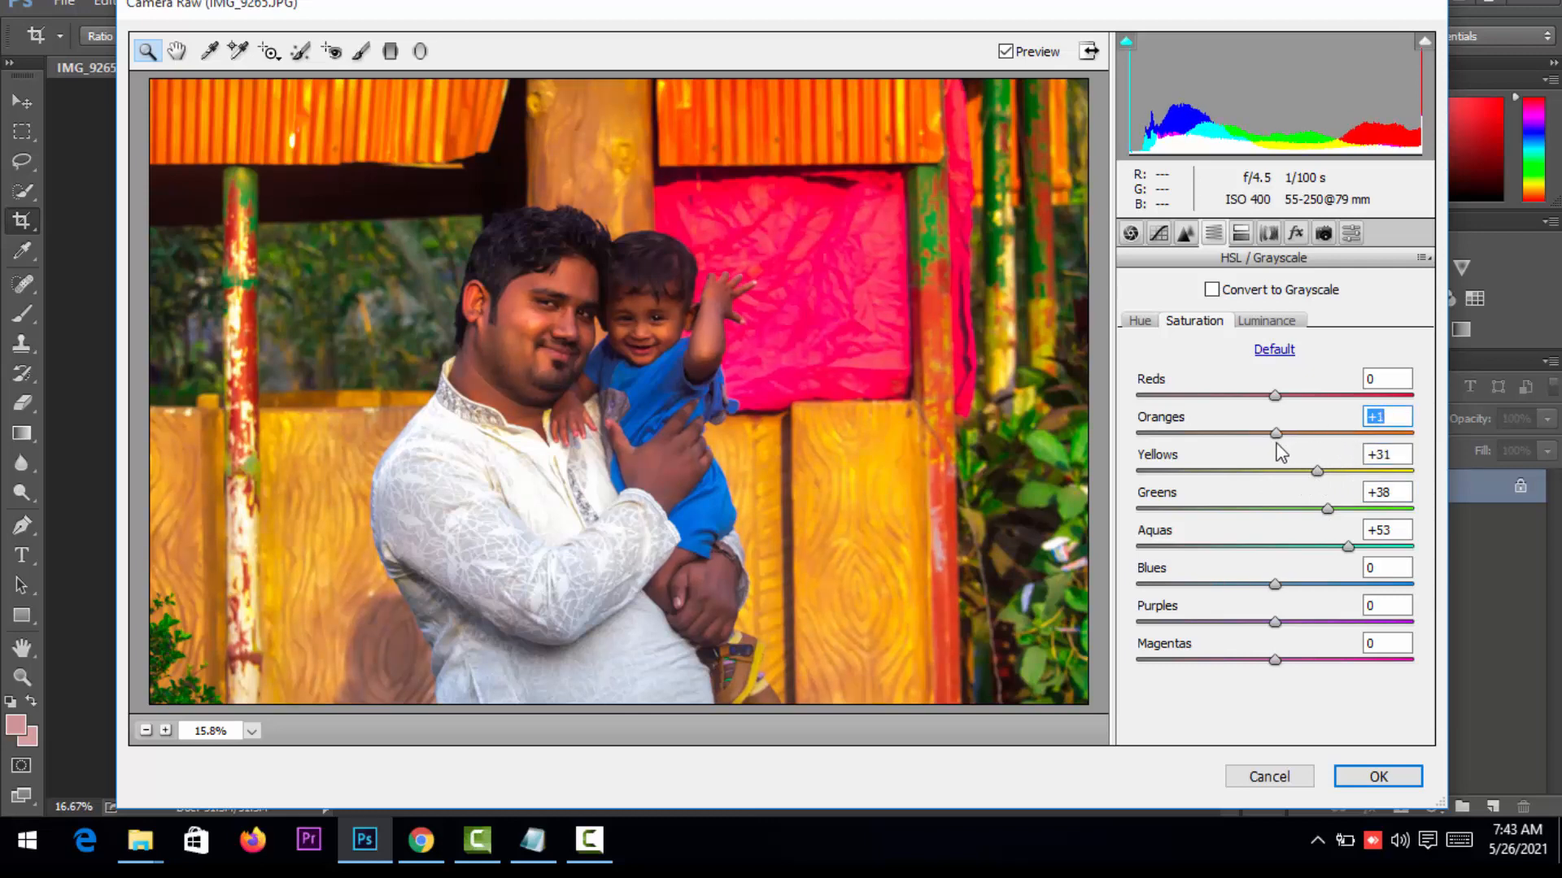
left_click_drag(1275, 396, 1331, 659)
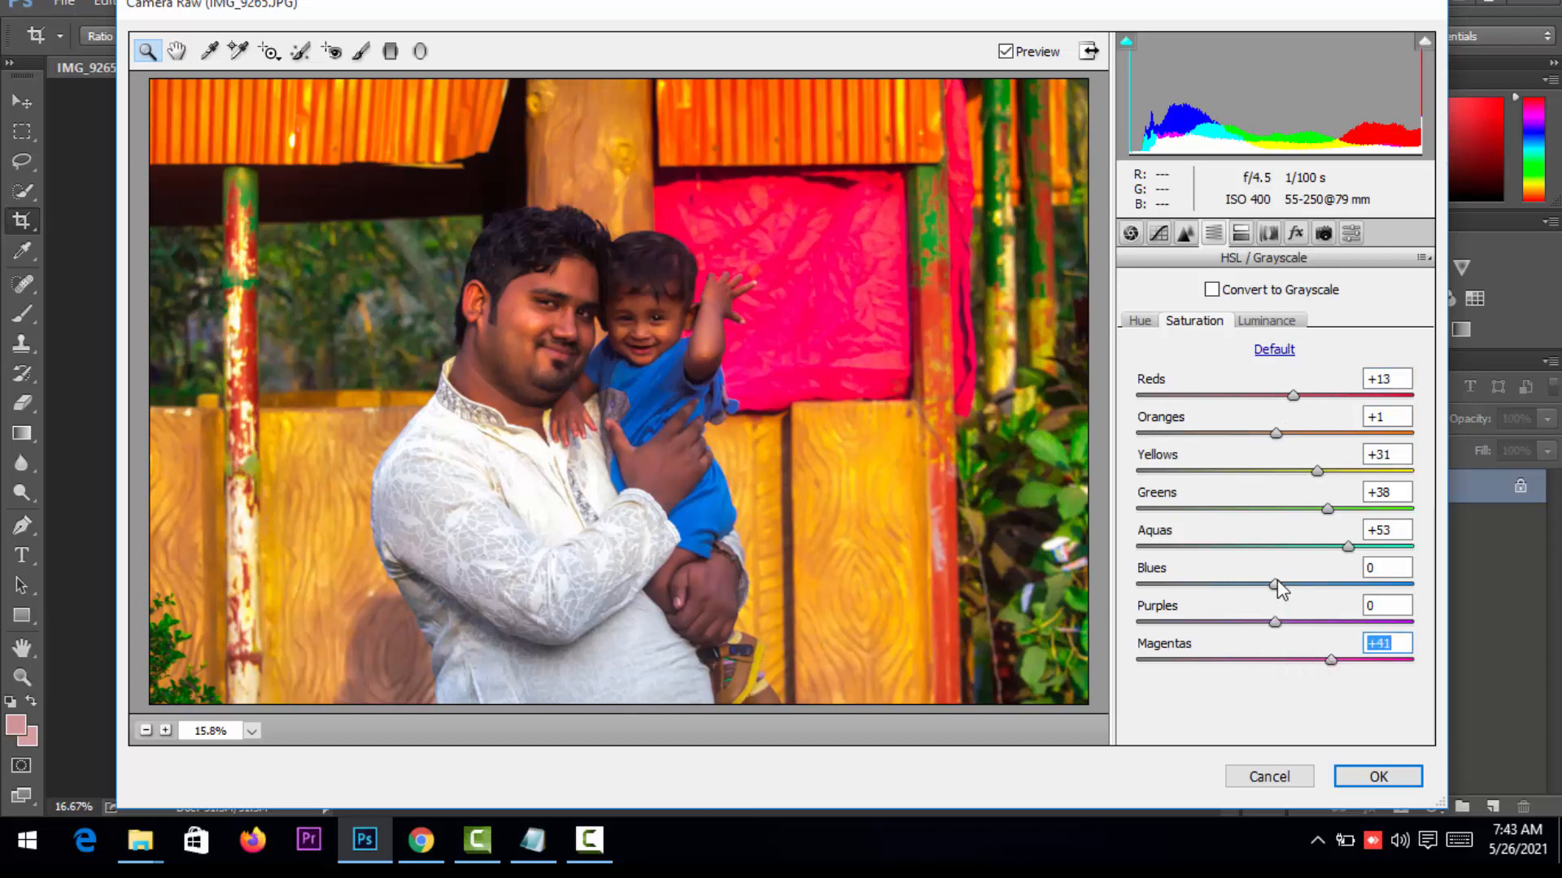
left_click_drag(1275, 584, 1328, 587)
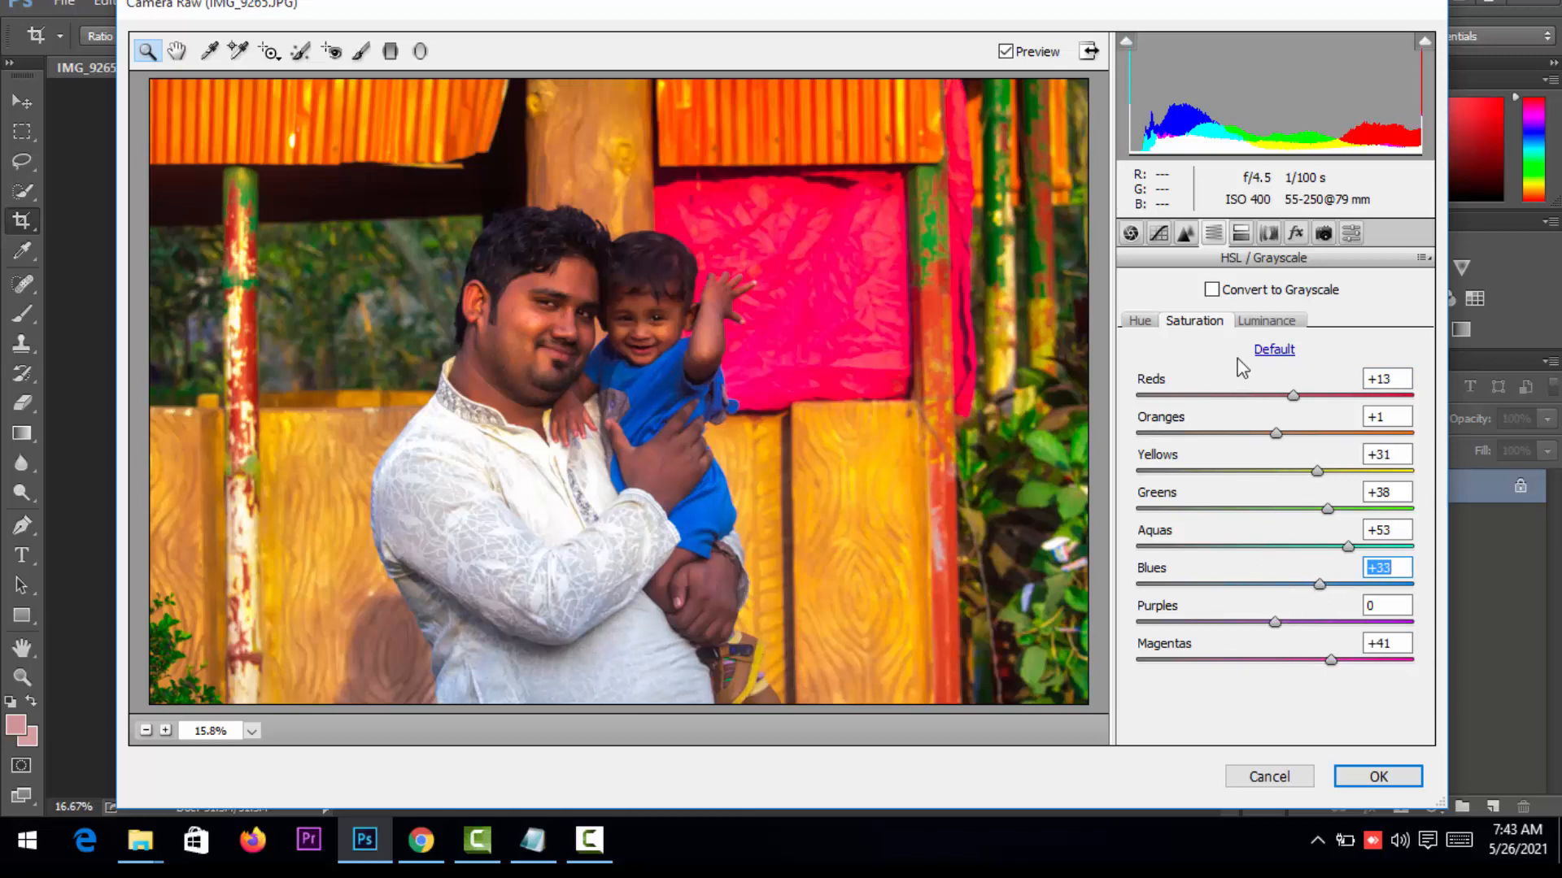
- Set the HSL luminance to reds +24, oranges +42, yellows +35, greens -8, aquas +38, purples +37 and magentas +23
left_click(1257, 325)
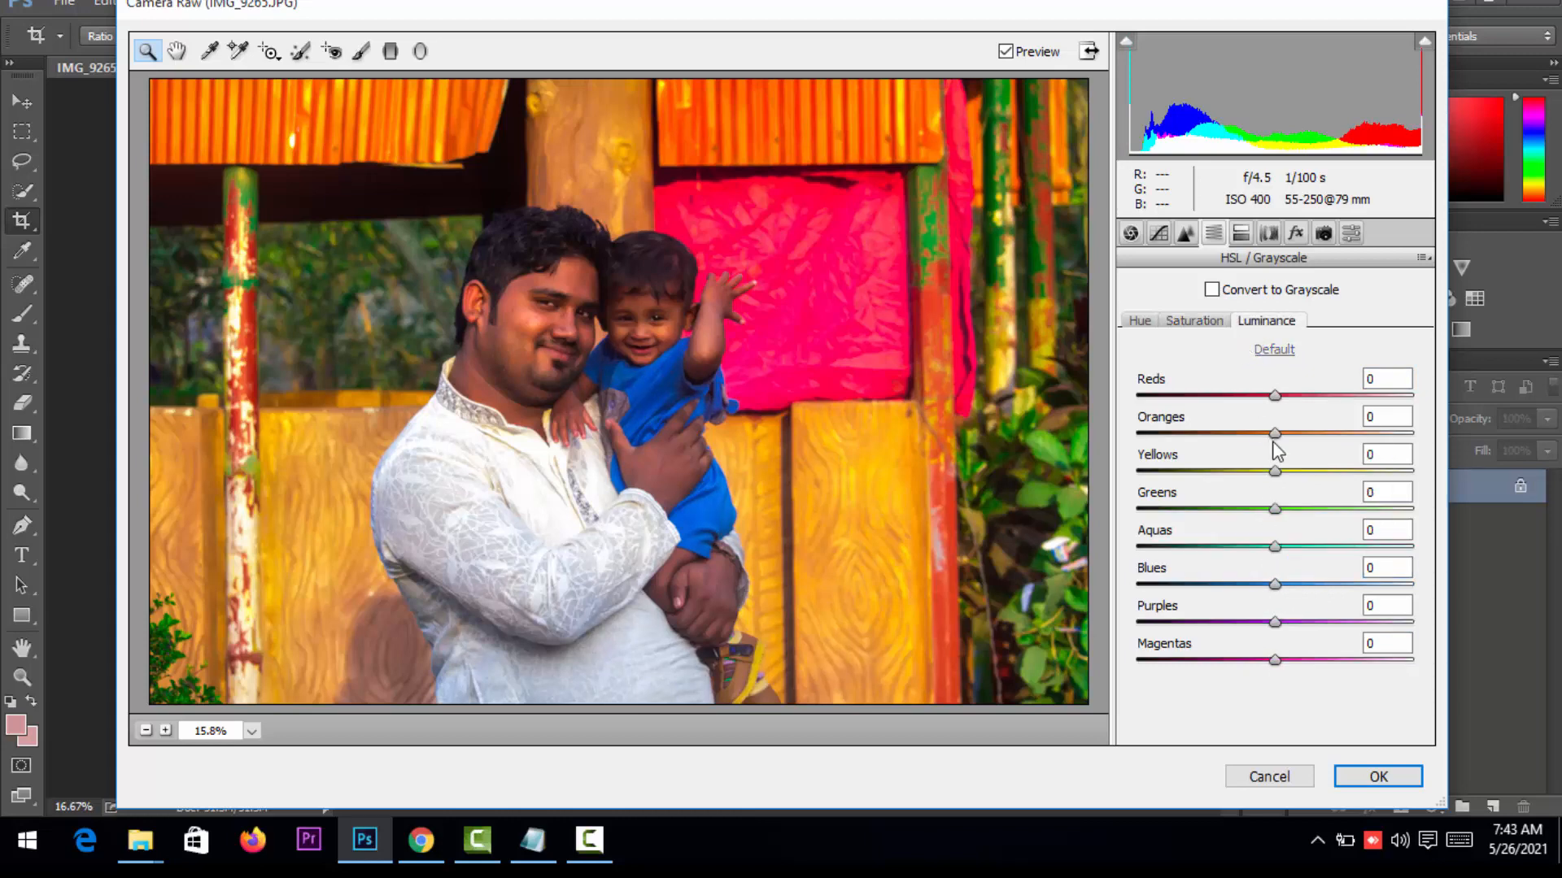
left_click_drag(1297, 407, 1334, 543)
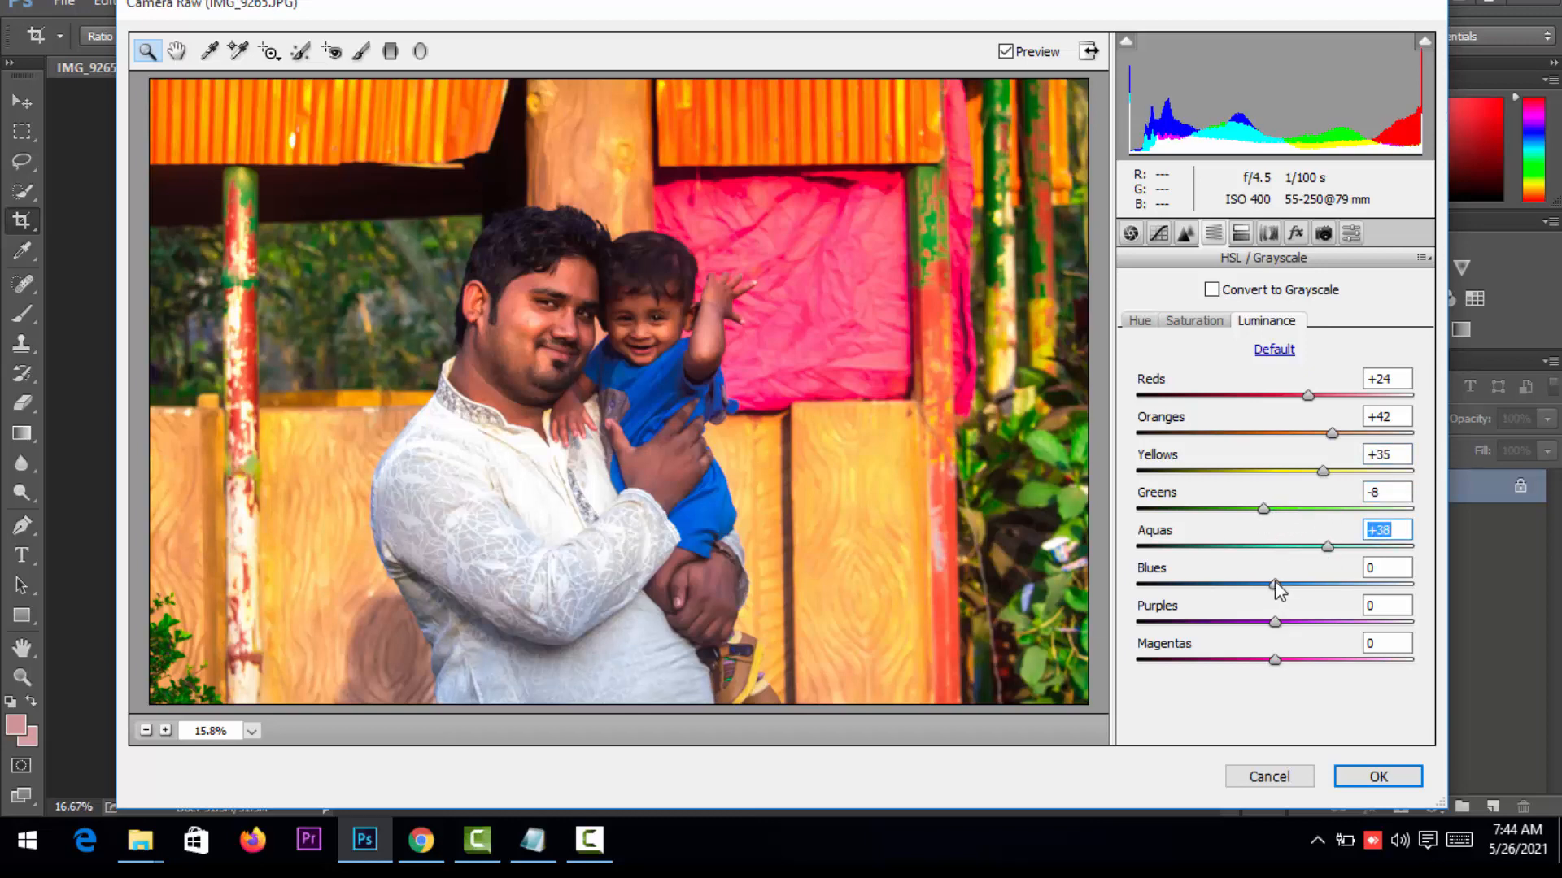
left_click_drag(1275, 585, 1309, 657)
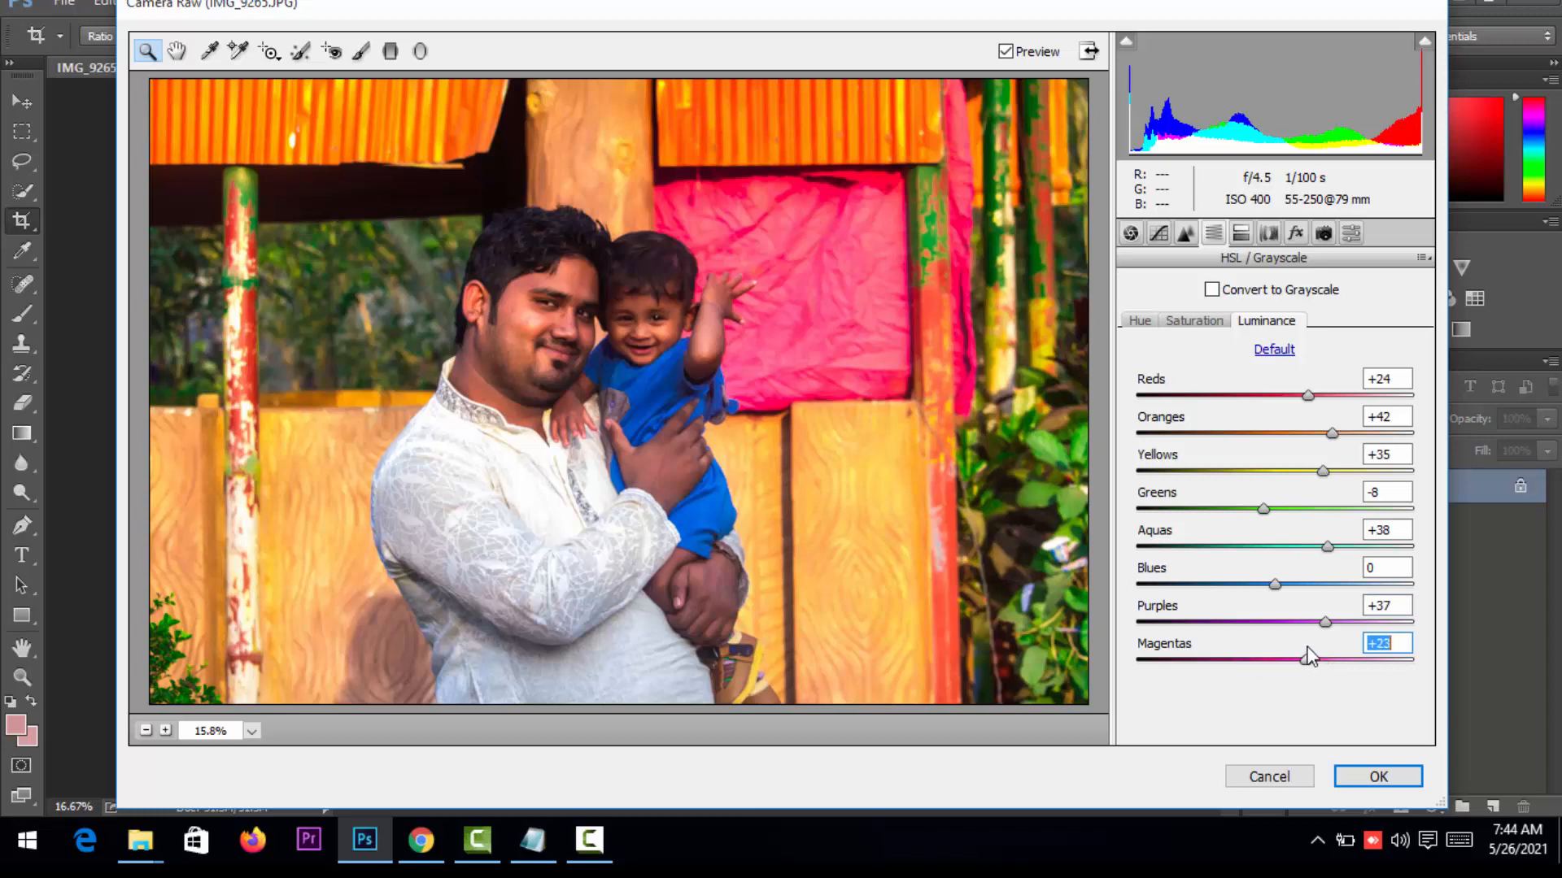
- Add a post-crop vignette with an amount of -3 and apply the Camera Raw adjustments to the photo
left_click(1242, 237)
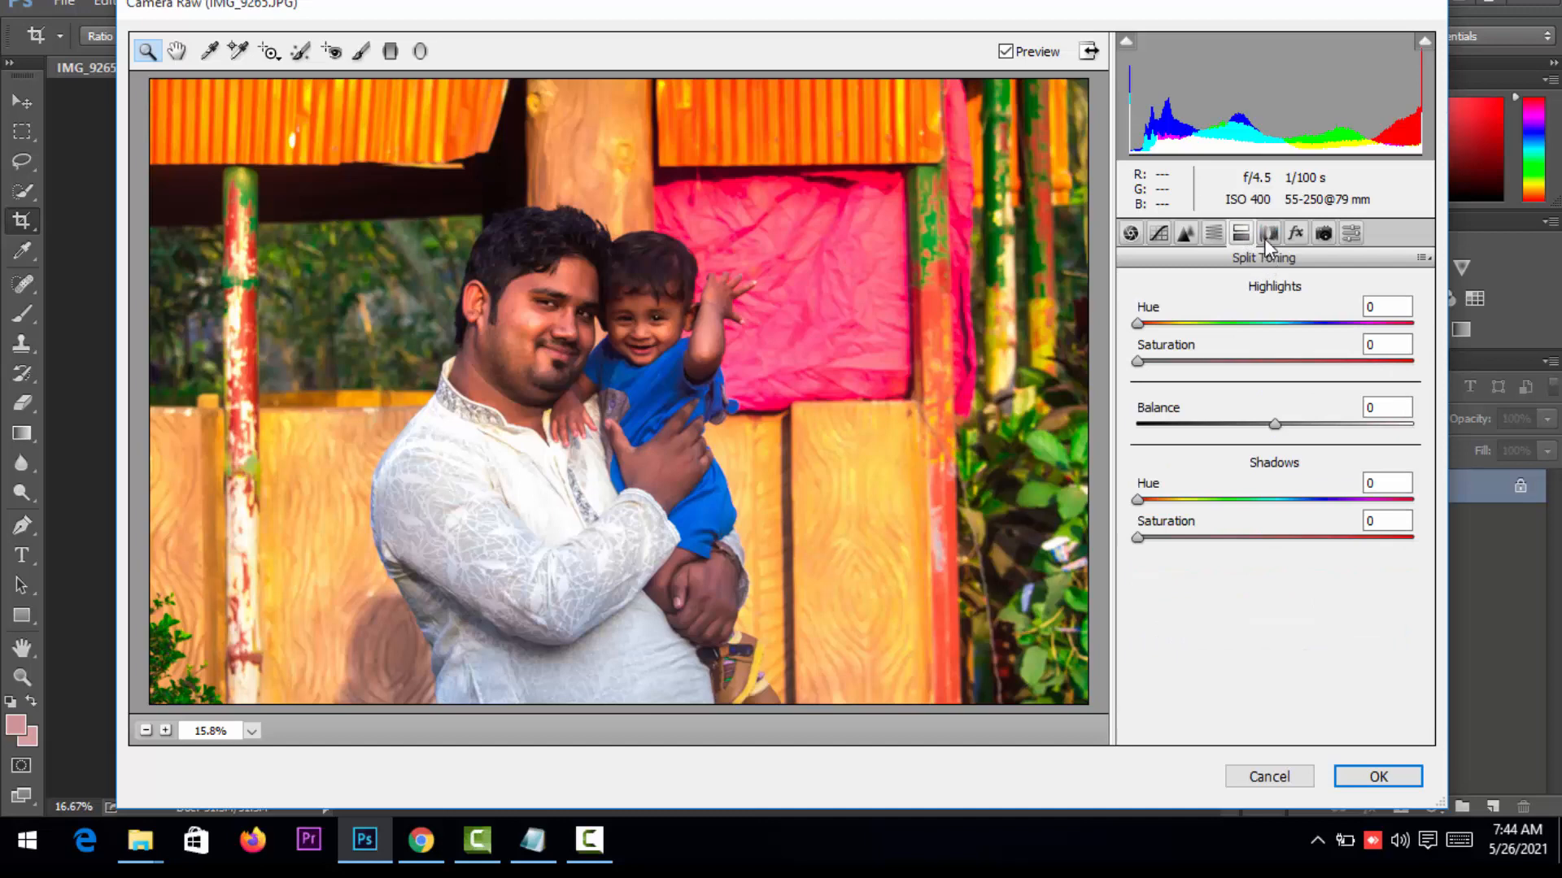
left_click(1267, 236)
left_click(1295, 234)
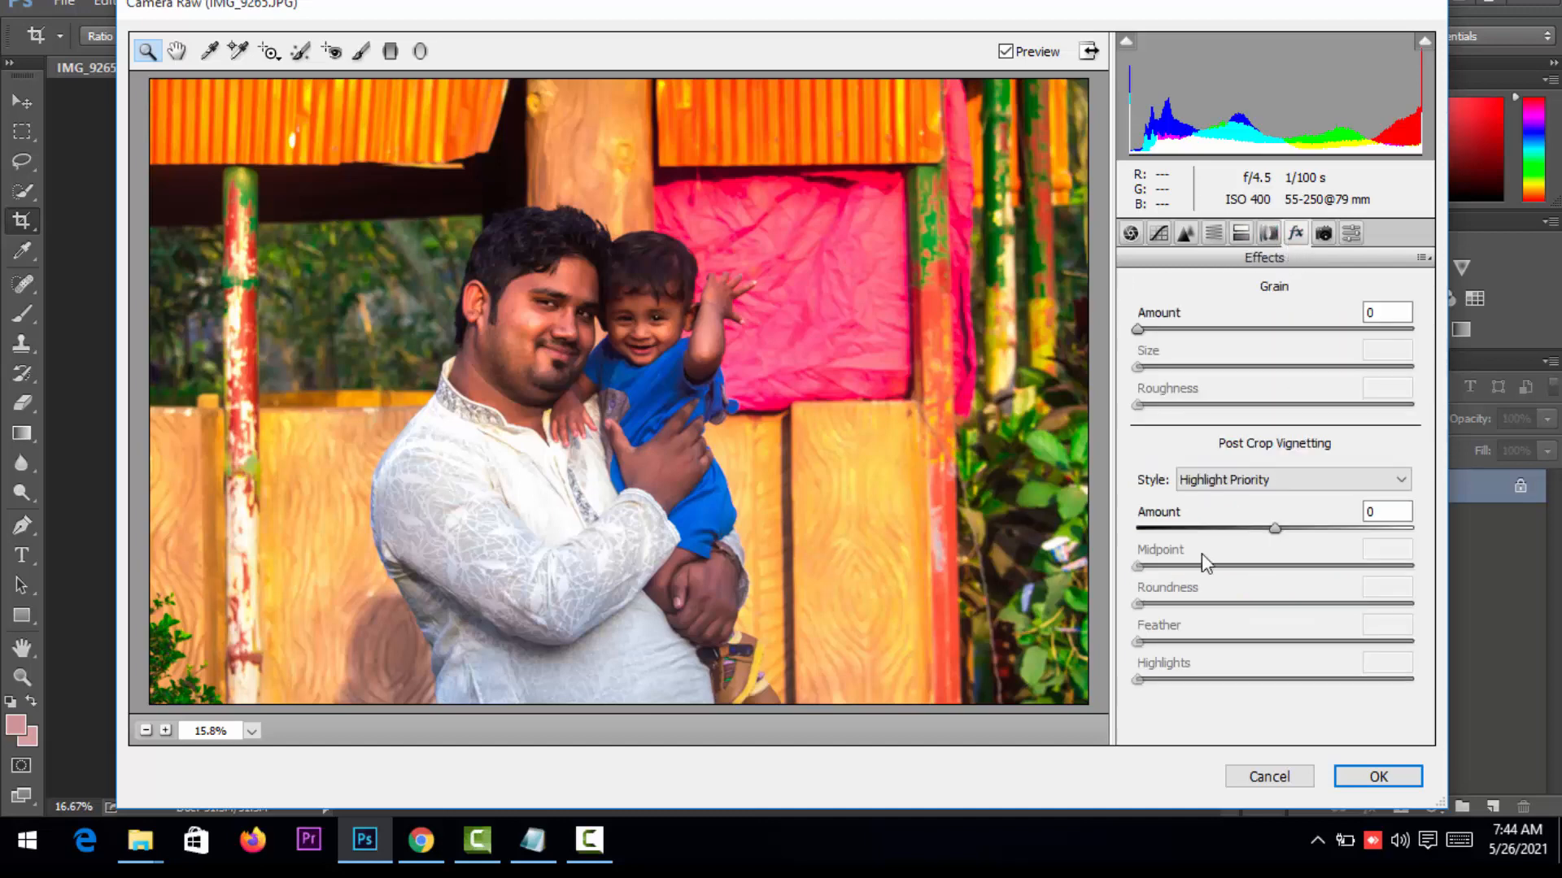
mouse_move(1278, 530)
left_mouse_down()
mouse_move(1304, 532)
mouse_move(1275, 543)
left_mouse_up()
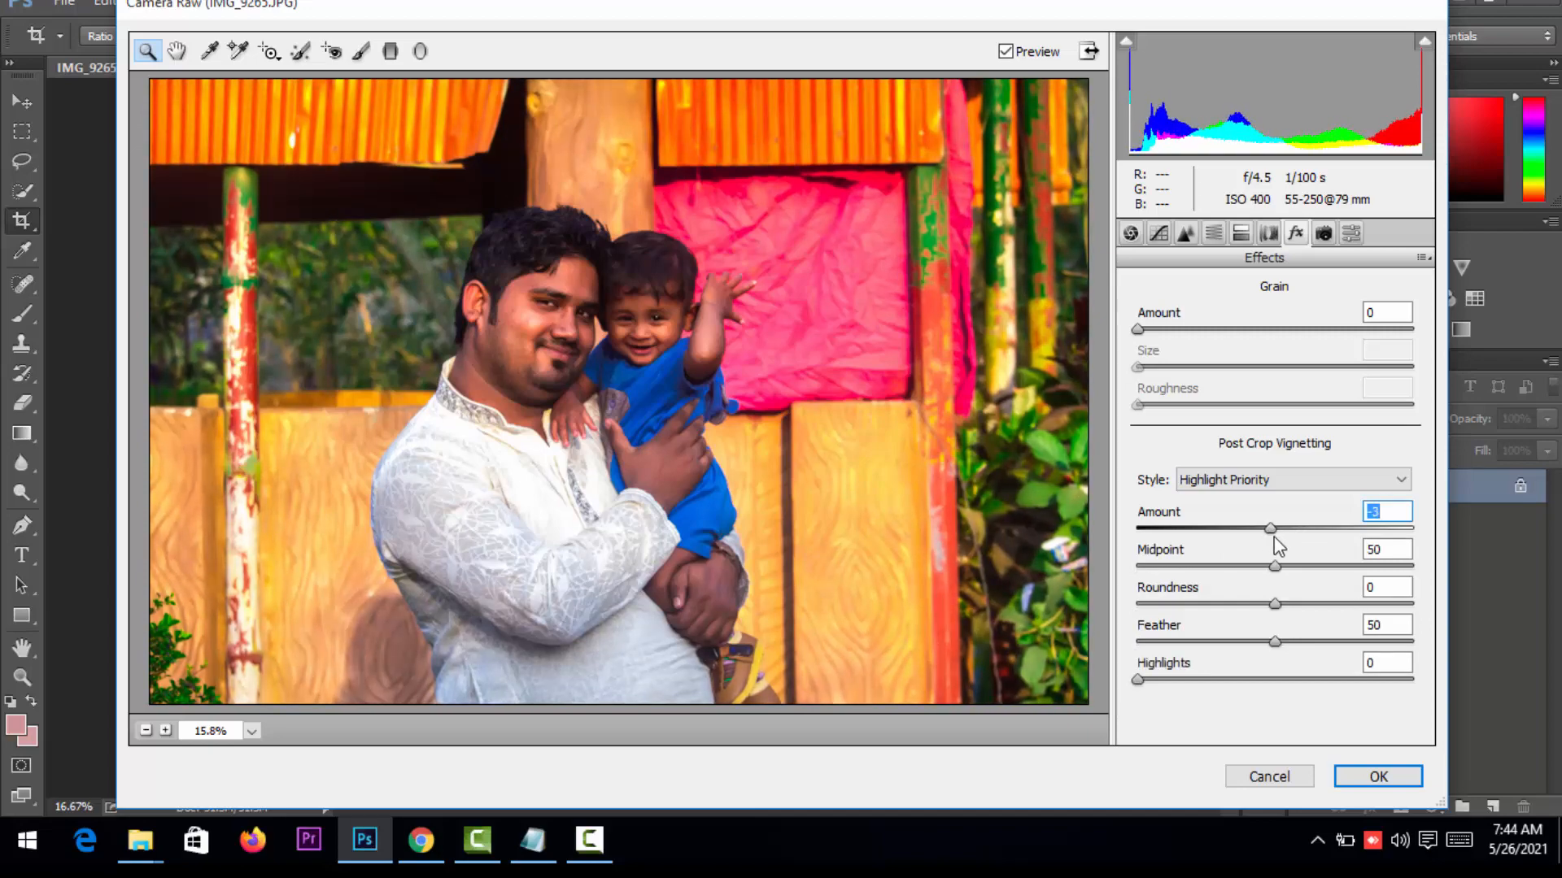
left_click(1379, 776)
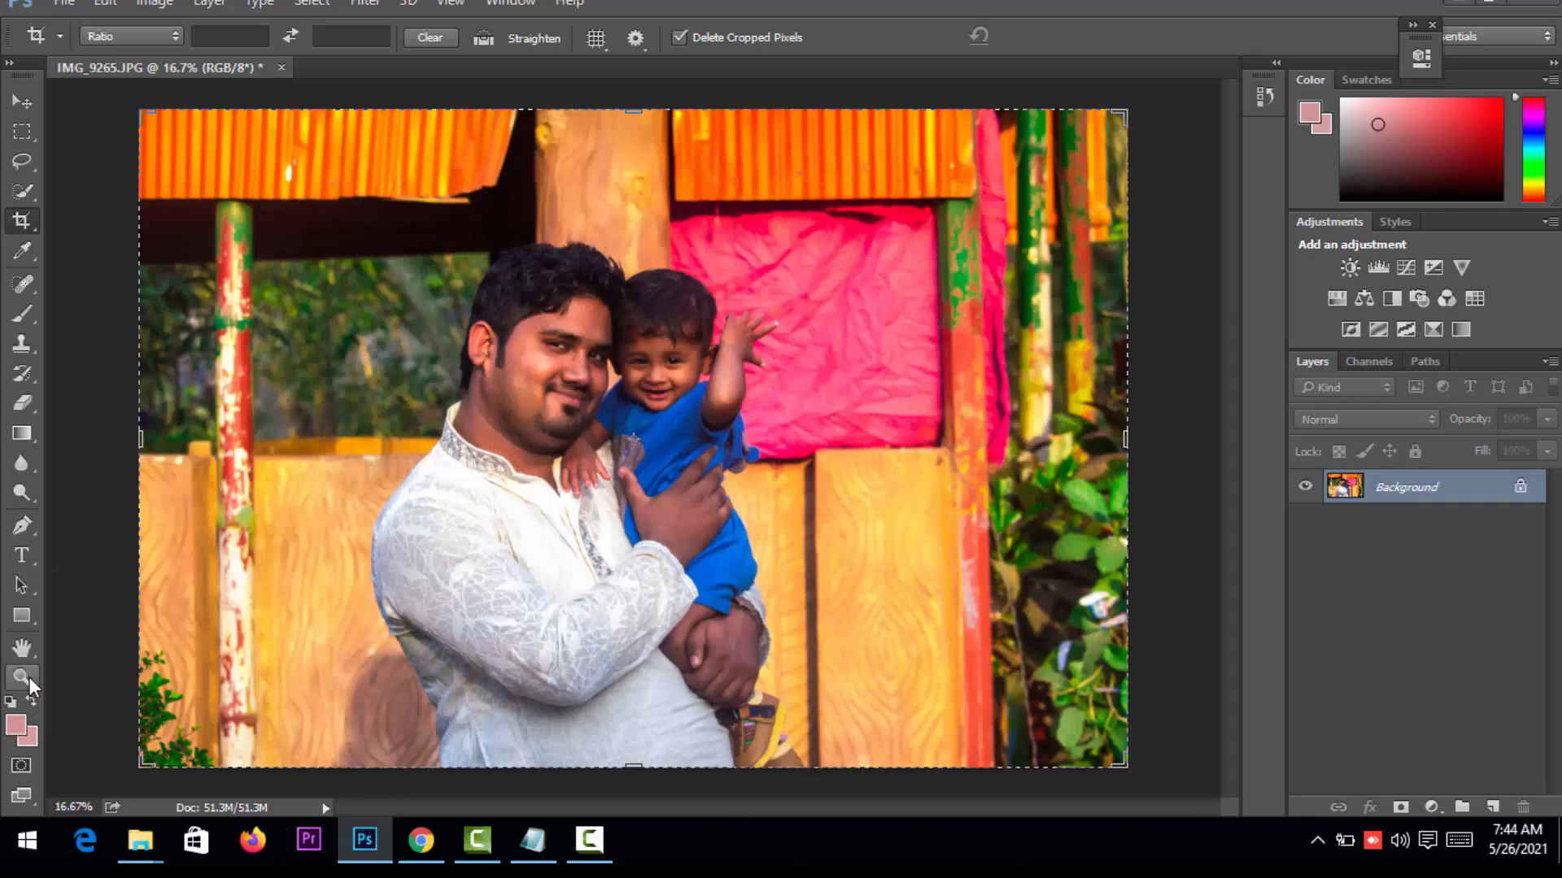
- Examine the skin on the man's and the child's faces up close at 66.7% magnification
left_click(36, 494)
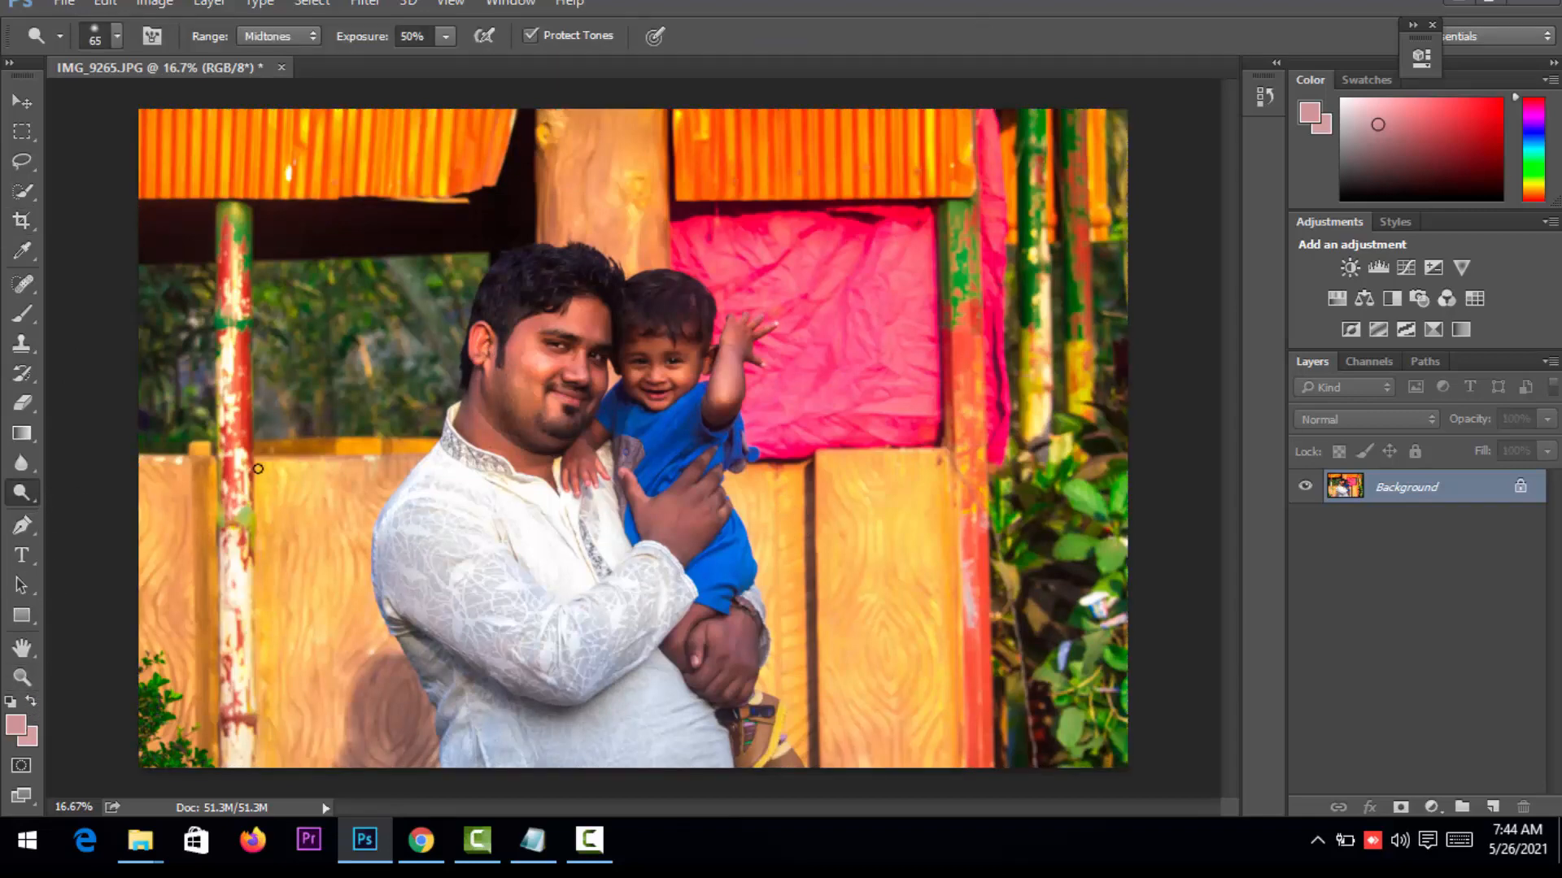
left_click(22, 677)
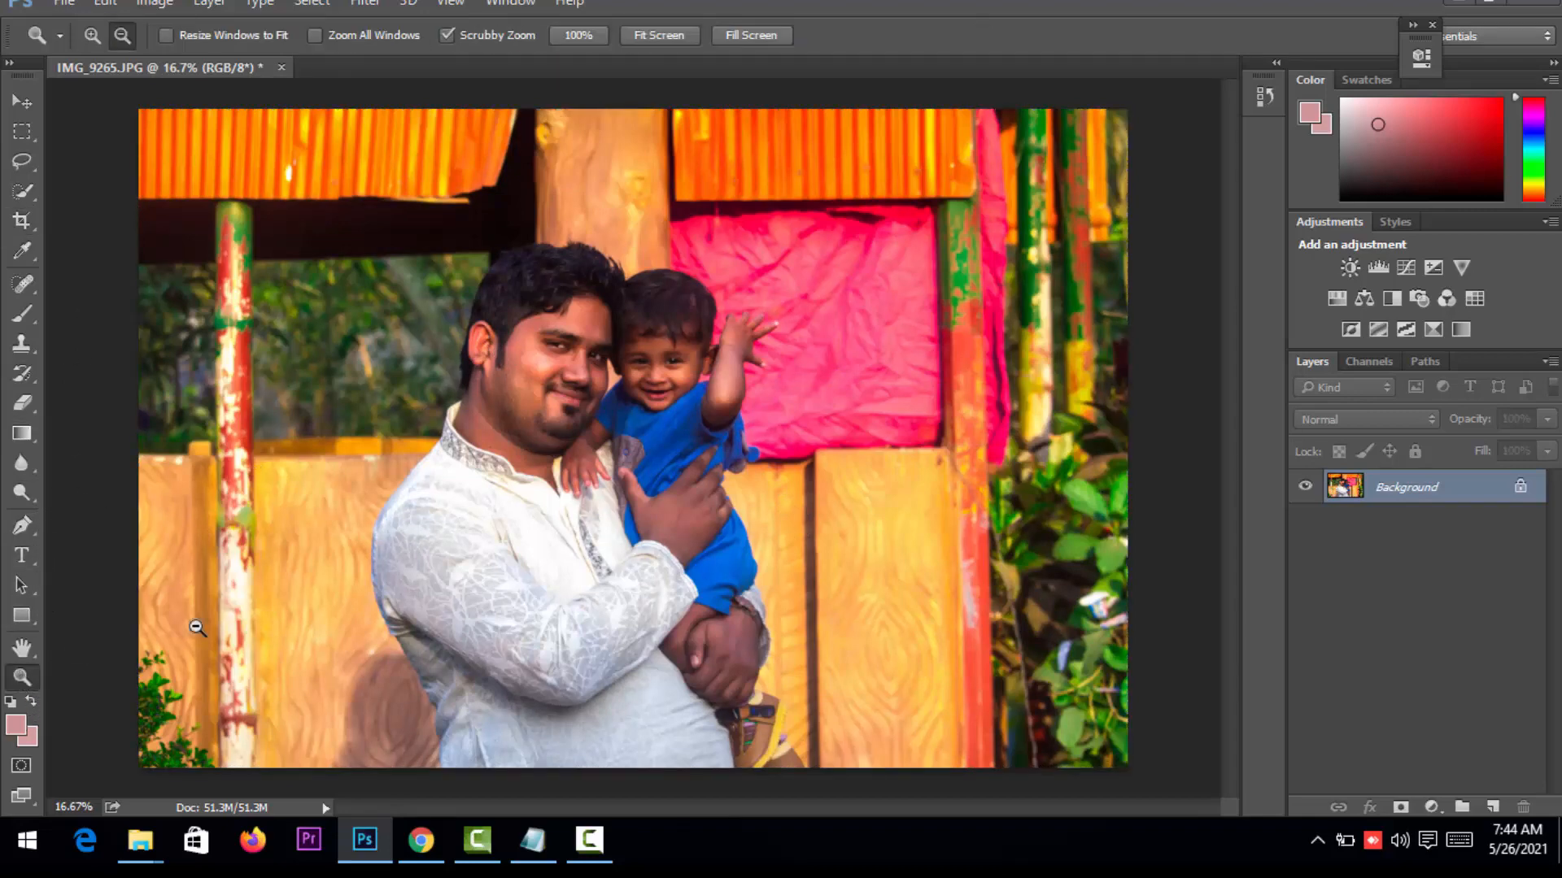
left_click(259, 604, "alt")
left_click(258, 603, "alt")
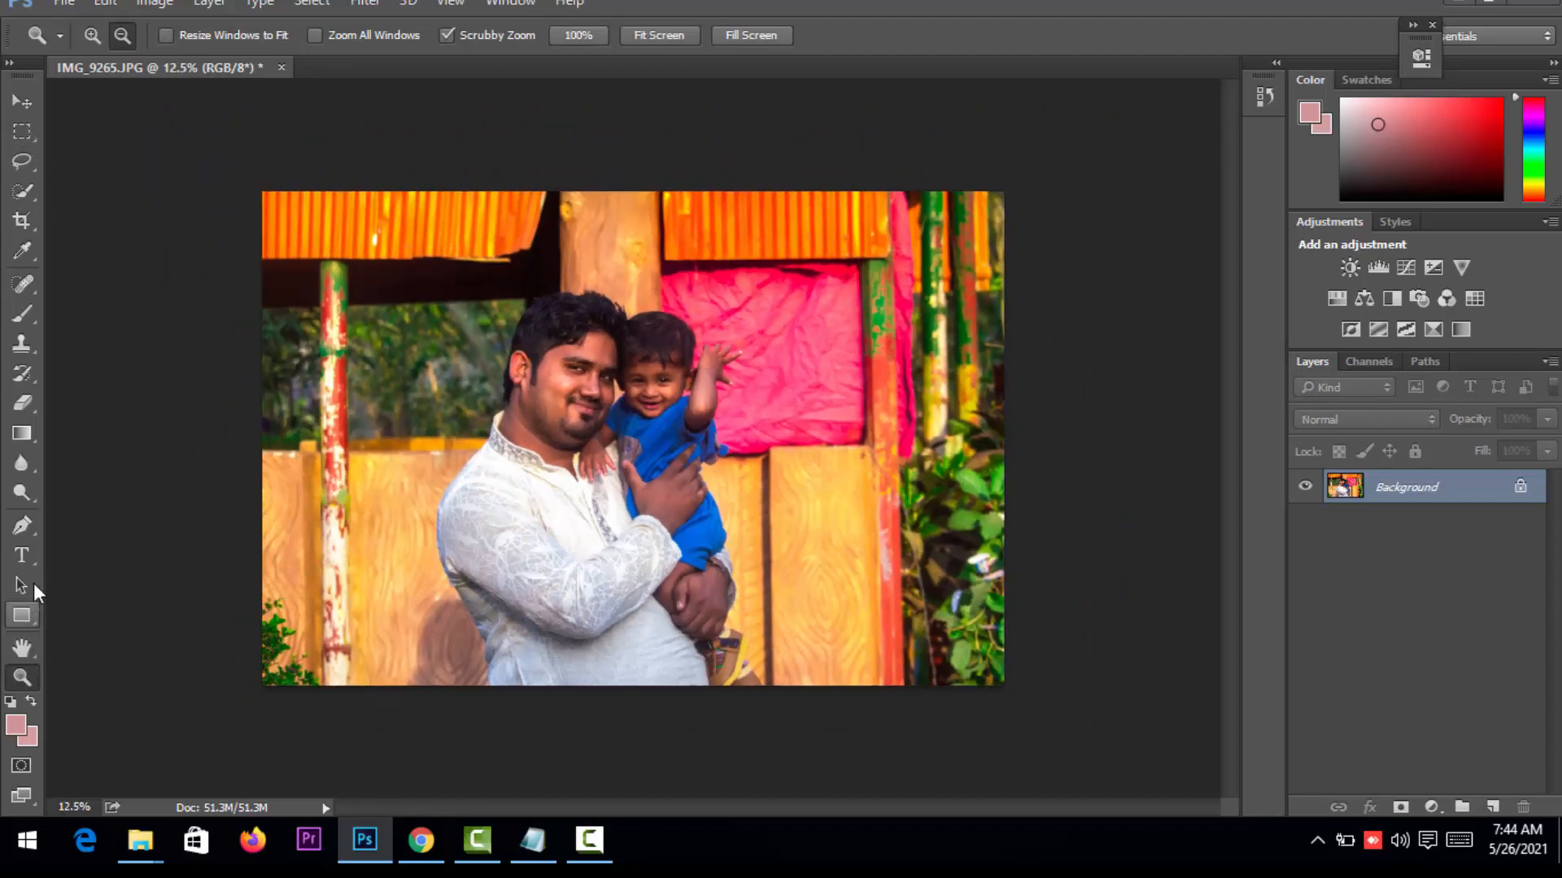
left_click(94, 38)
mouse_move(421, 311)
left_mouse_down()
mouse_move(436, 314)
mouse_move(432, 334)
left_mouse_up()
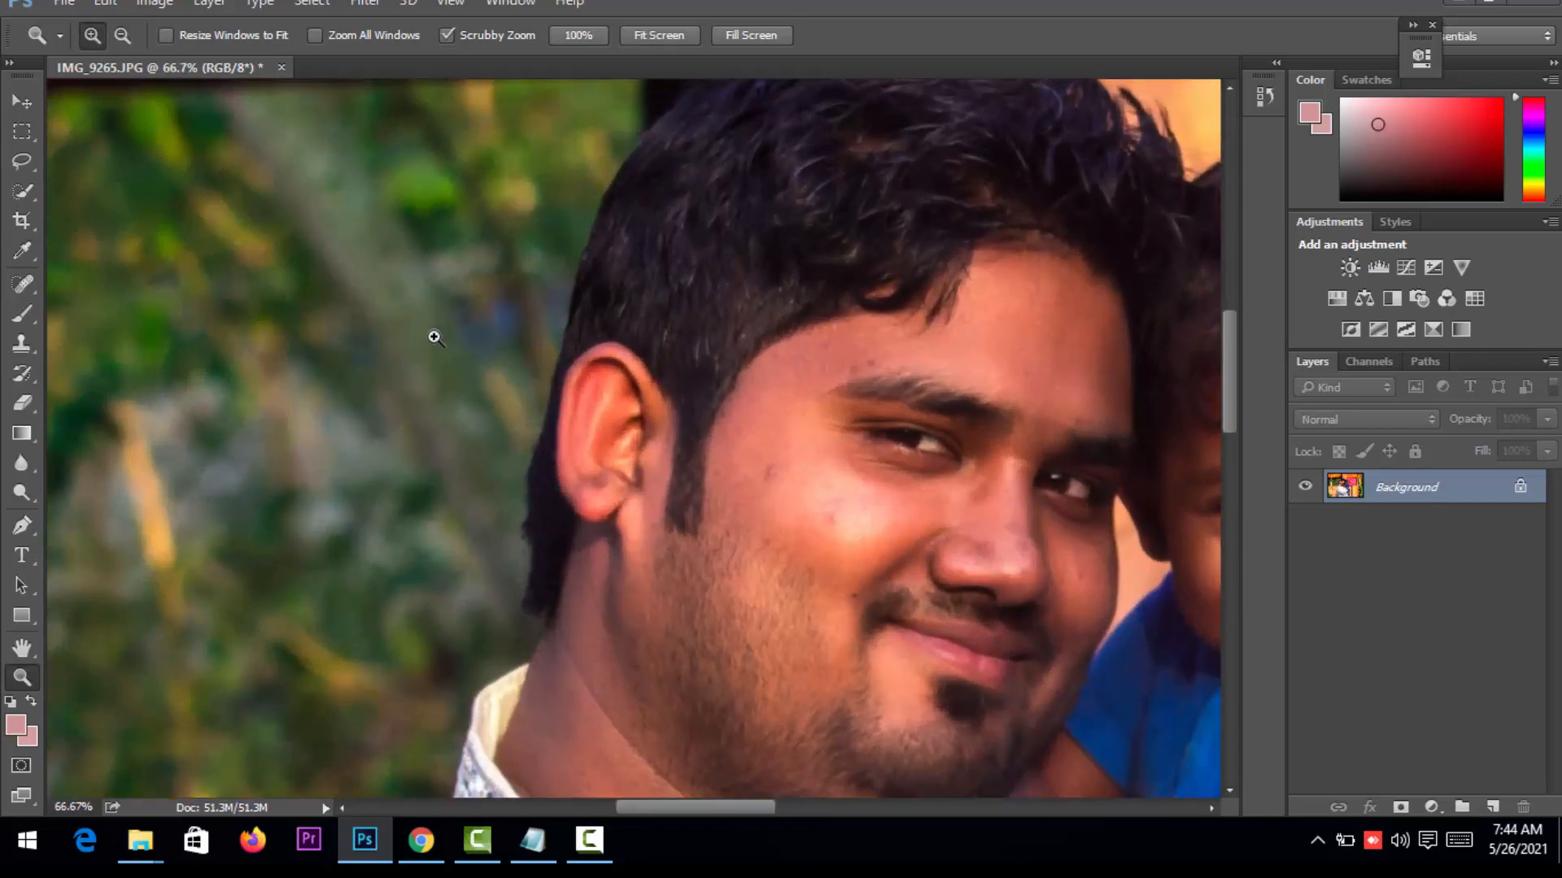
left_click(20, 649)
left_click_drag(967, 680, 627, 669)
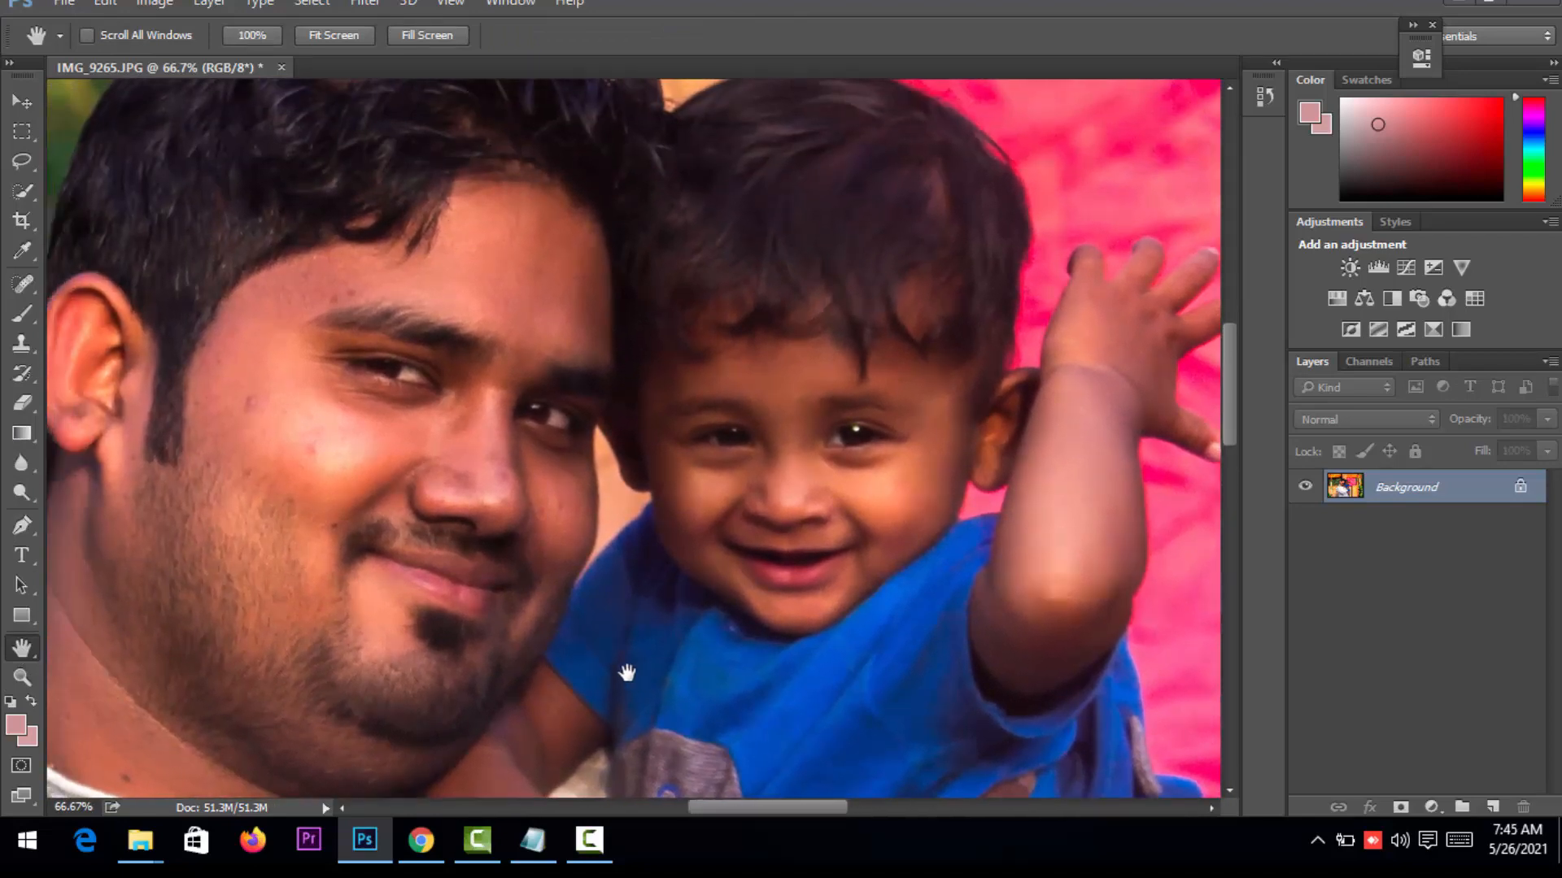
- Apply the Imagenomic Portraiture filter with its Default preset, checking the man's face in the preview at 100%
left_click(374, 4)
mouse_move(432, 480)
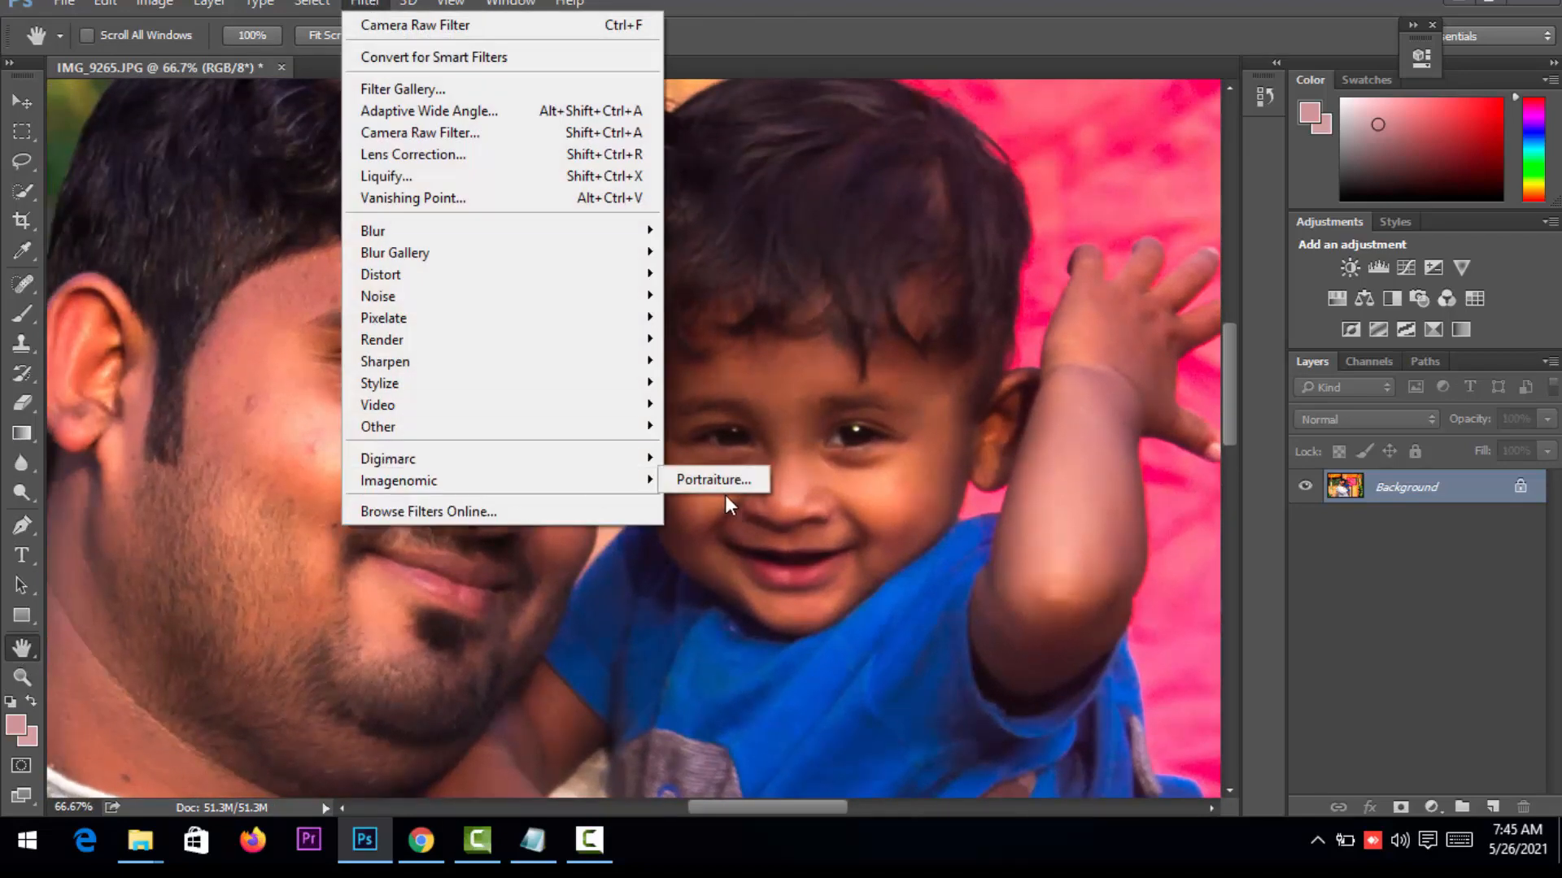
left_click(665, 483)
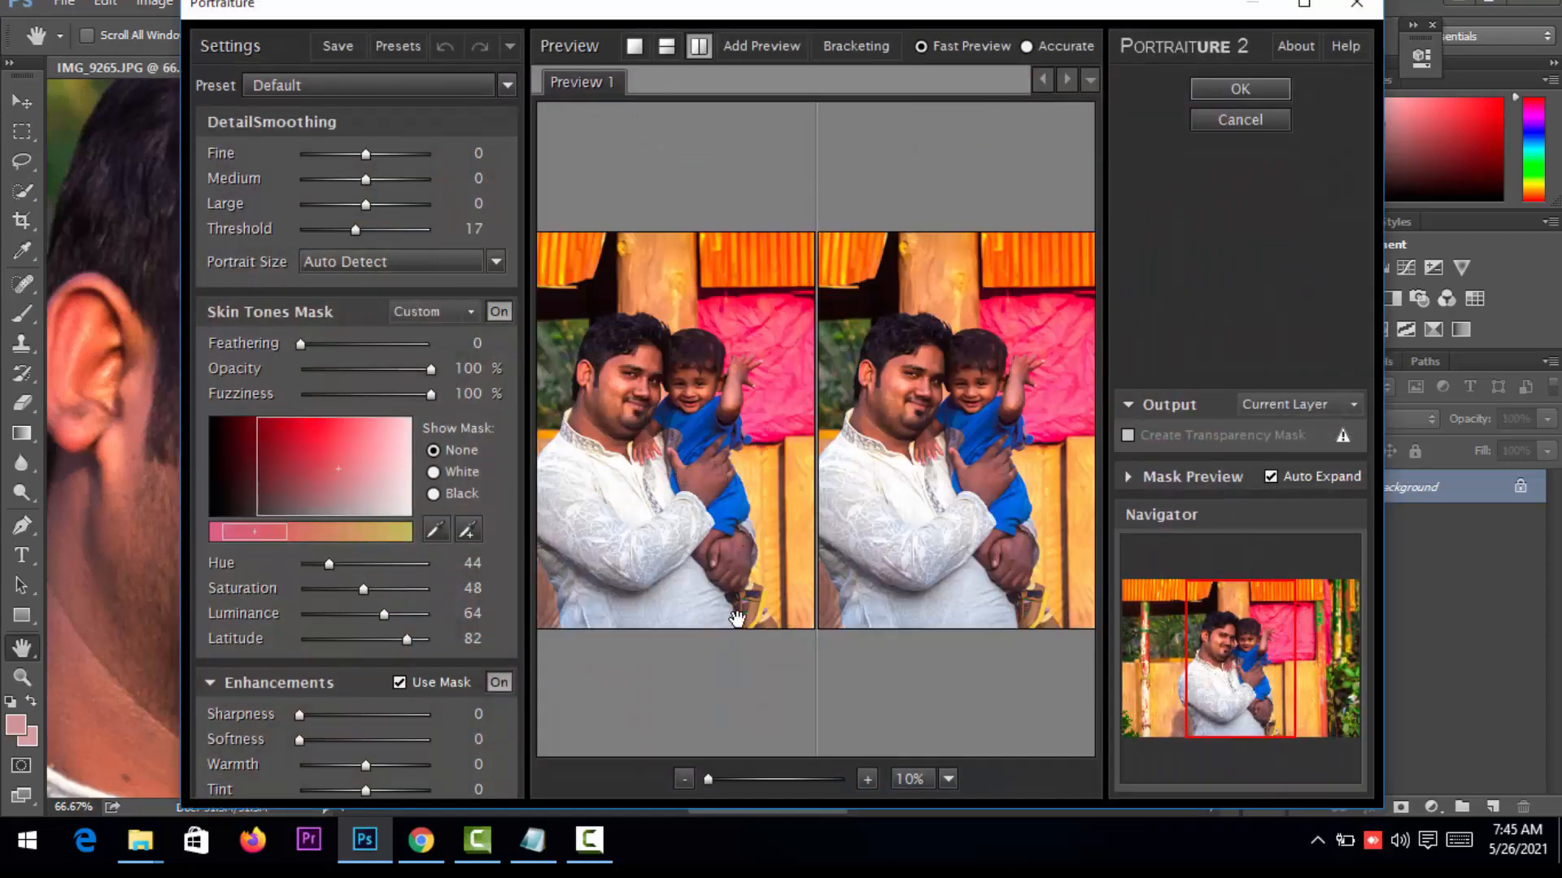
left_click(947, 779)
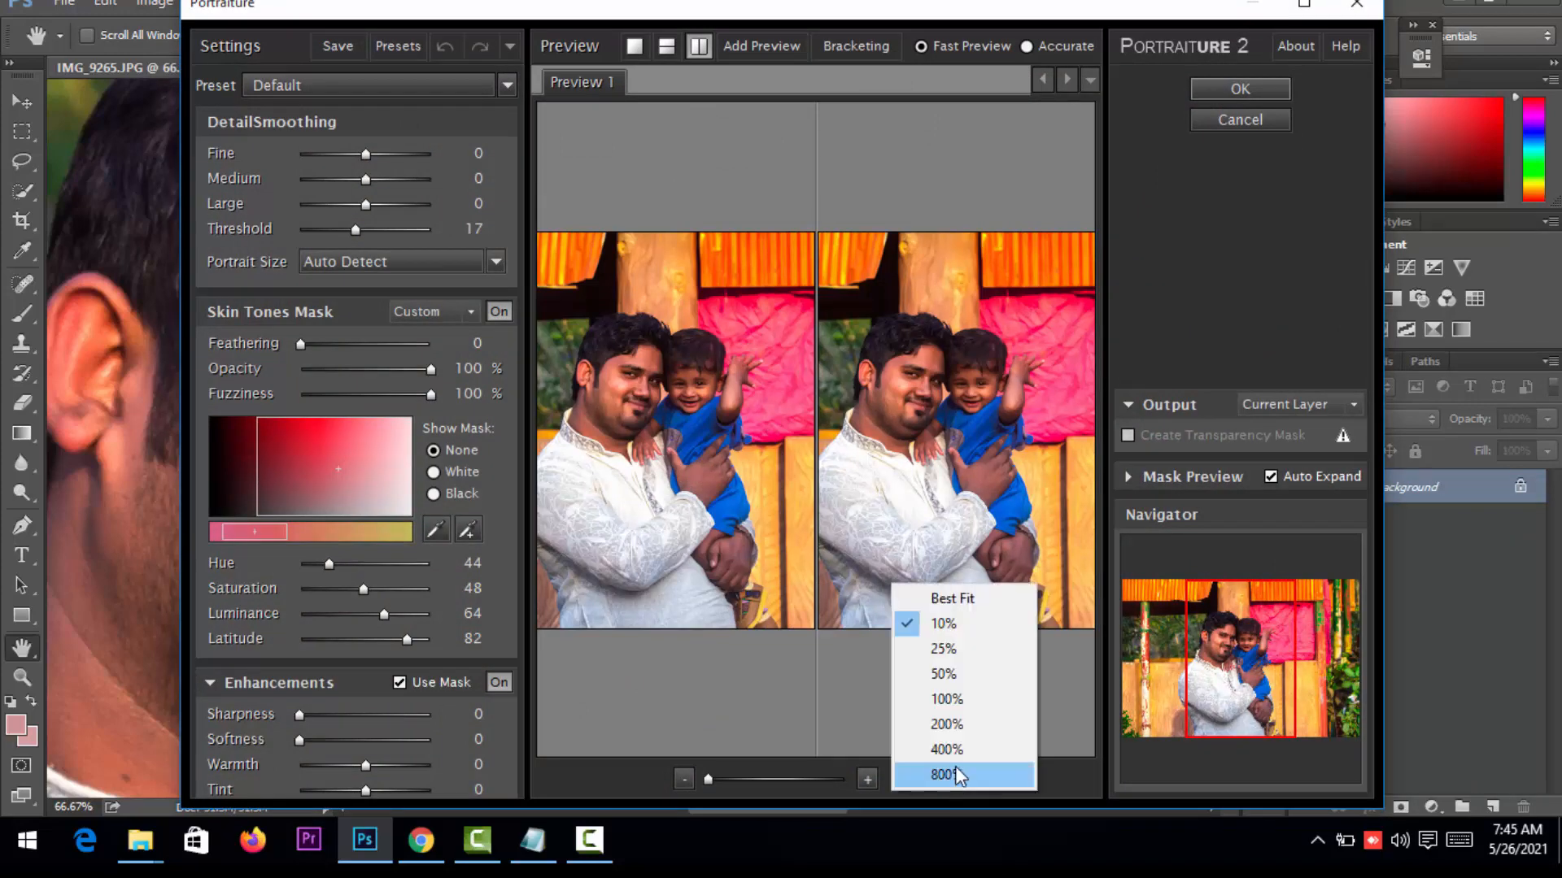
left_click(947, 699)
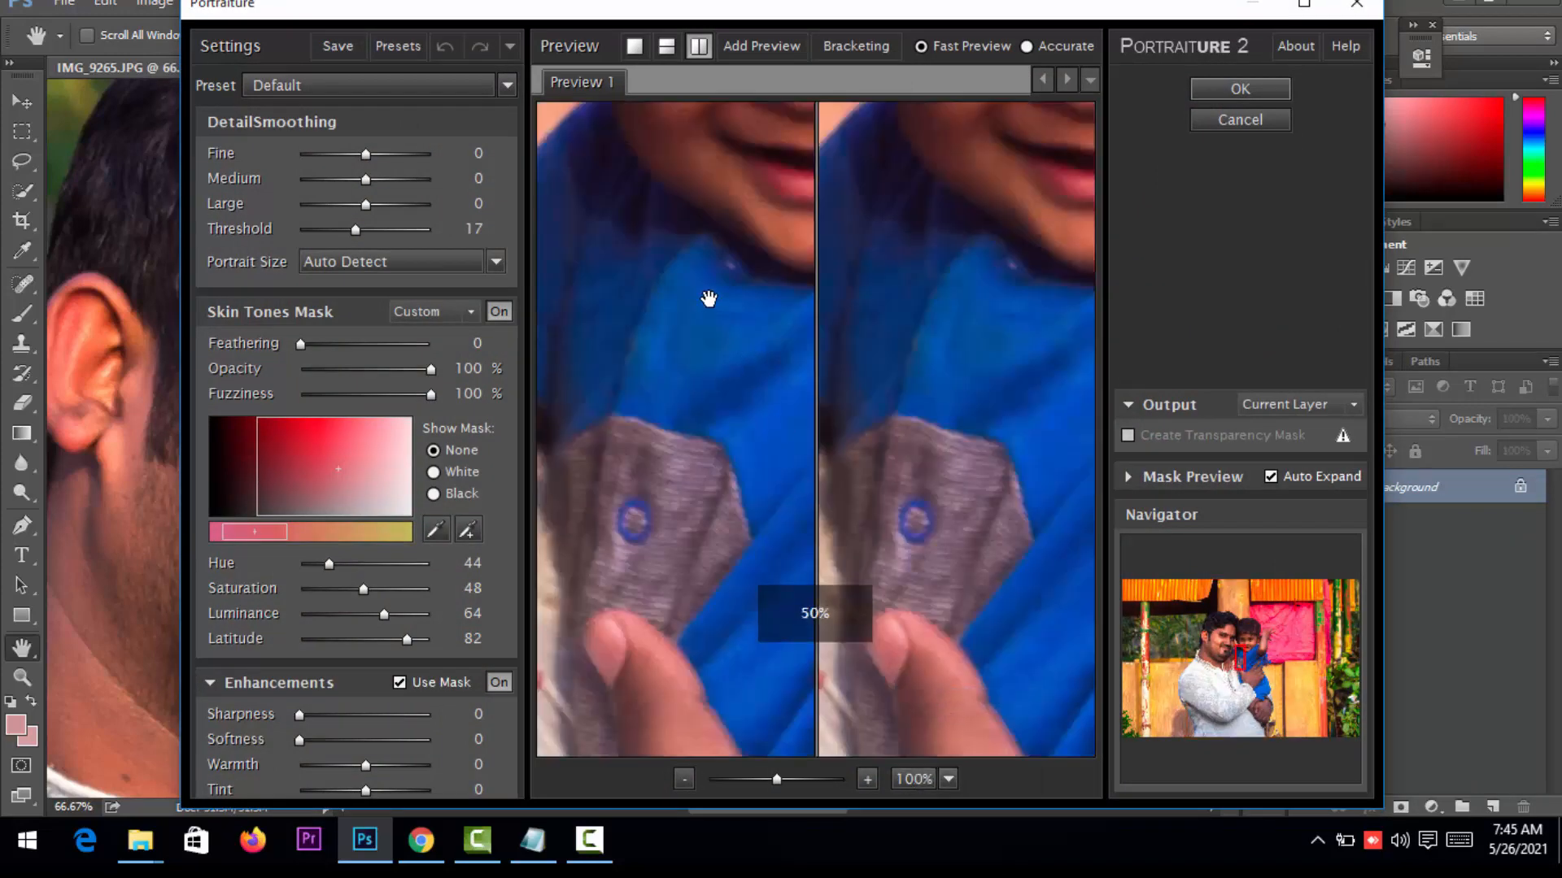
left_click_drag(705, 301, 1050, 391)
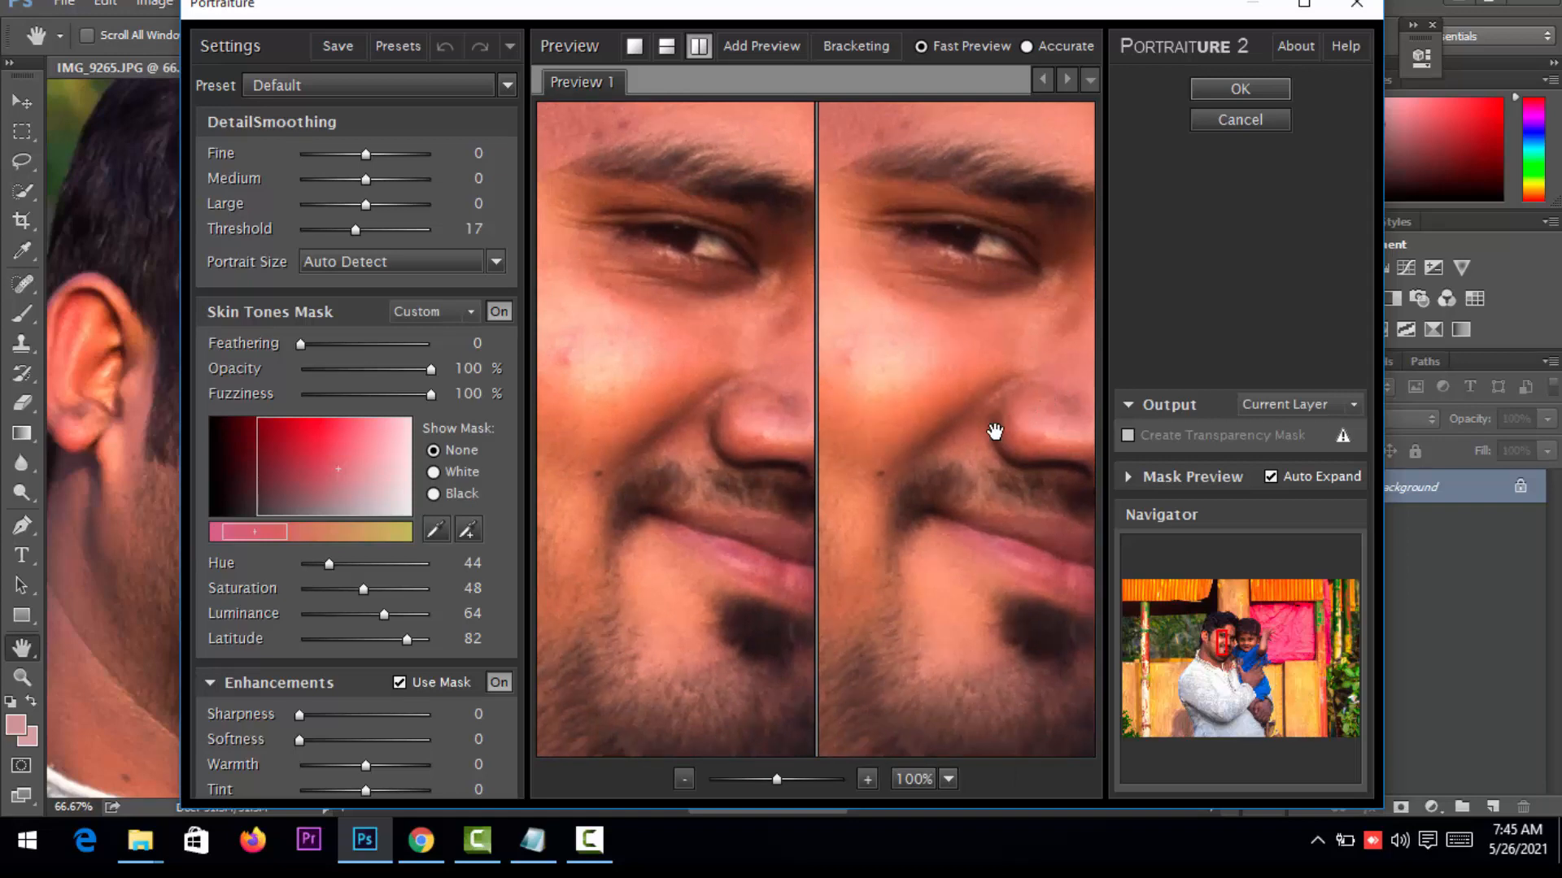
left_click_drag(918, 492, 1018, 481)
left_click_drag(805, 472, 764, 499)
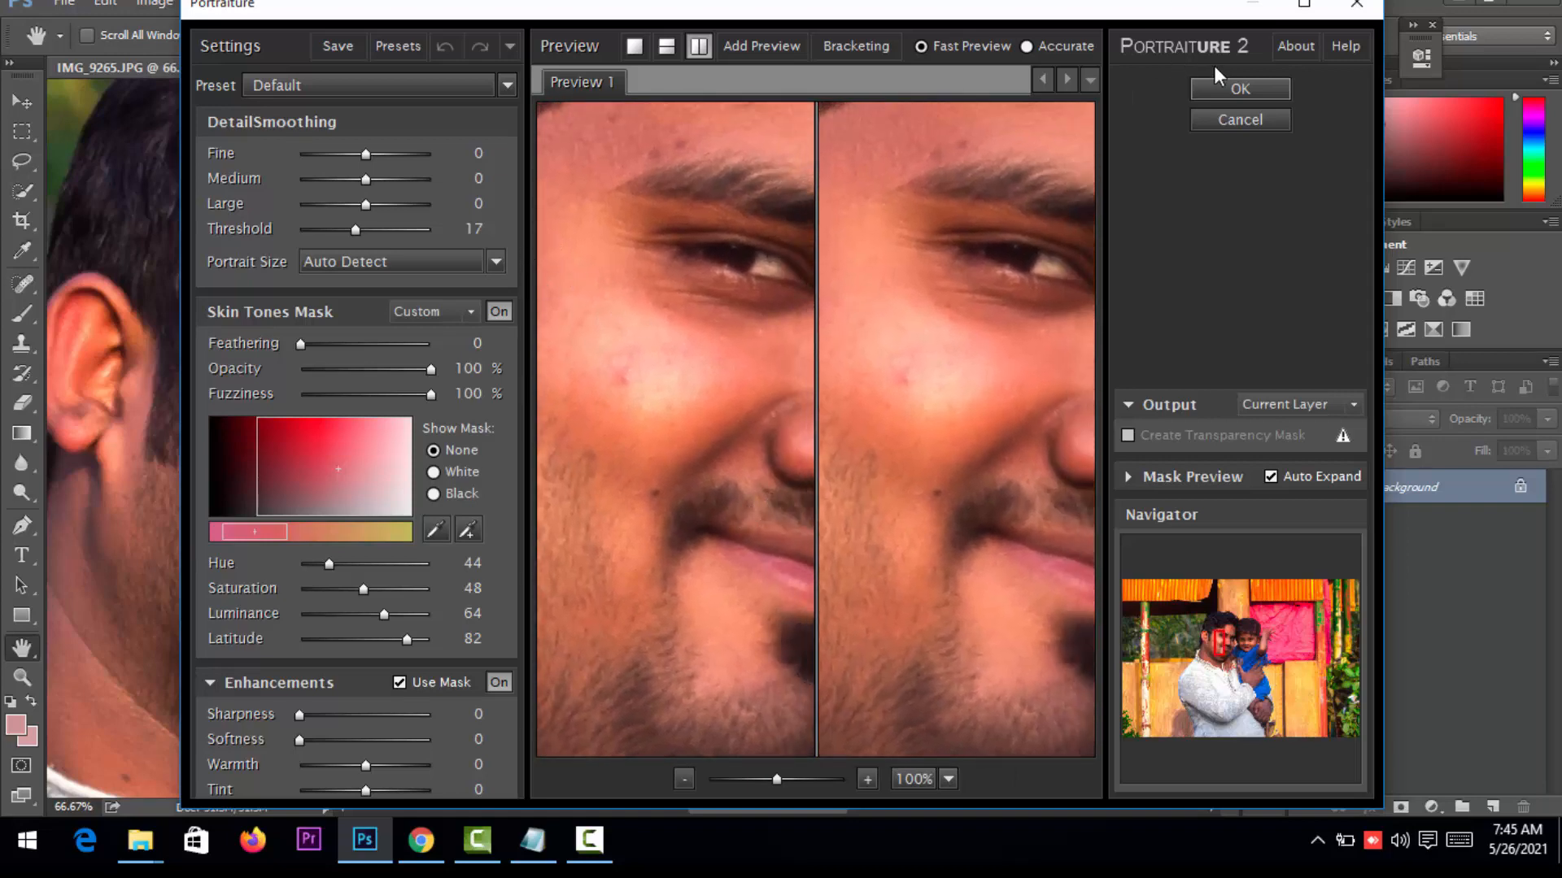
left_click(1218, 91)
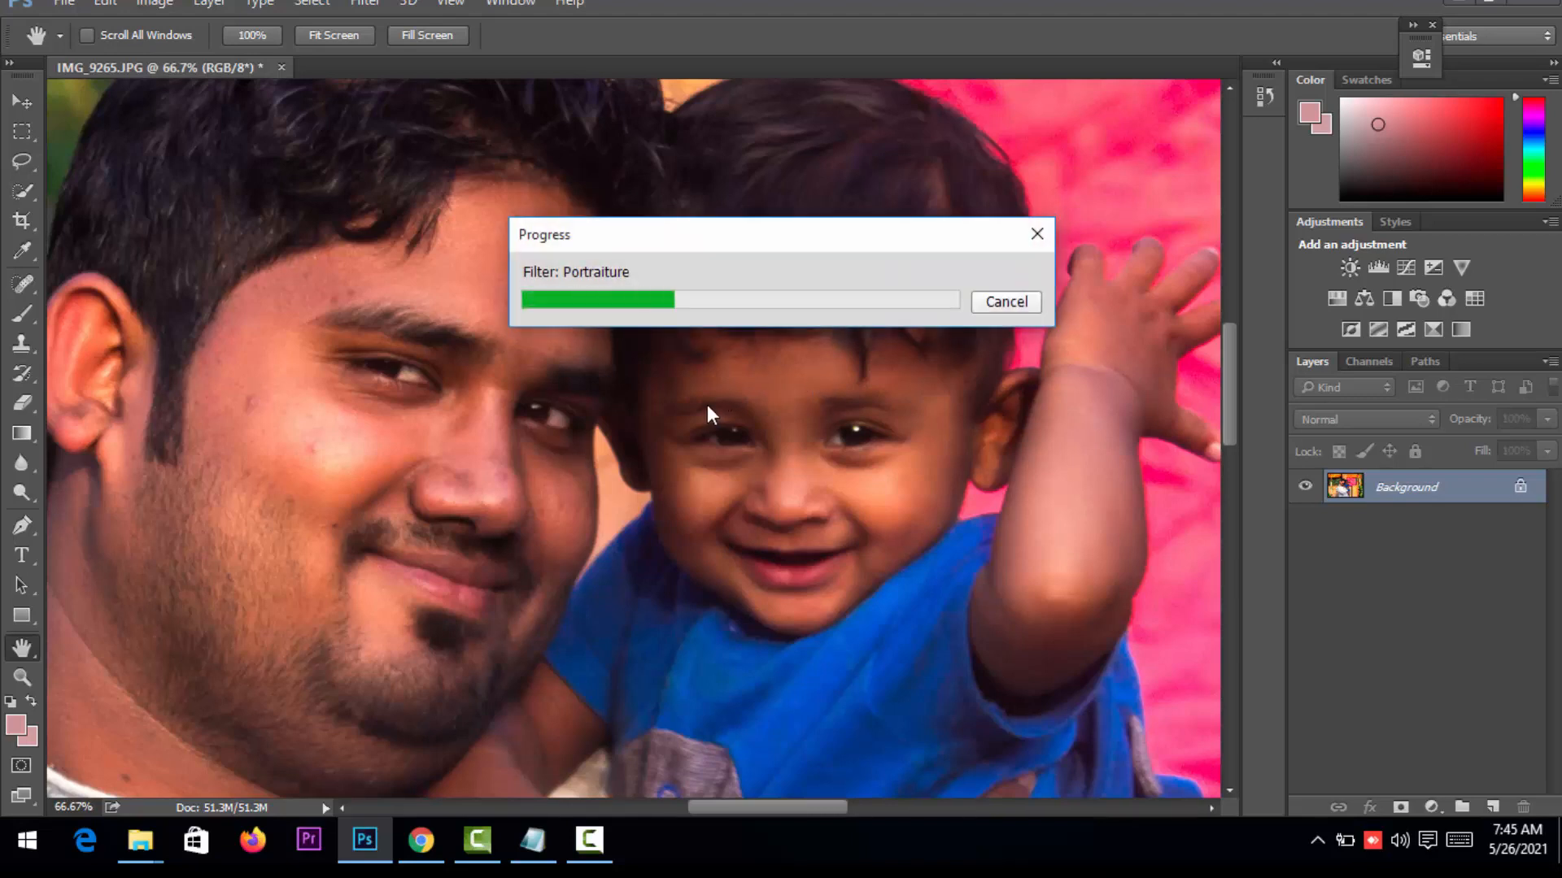
left_click(568, 842)
left_click(1512, 666)
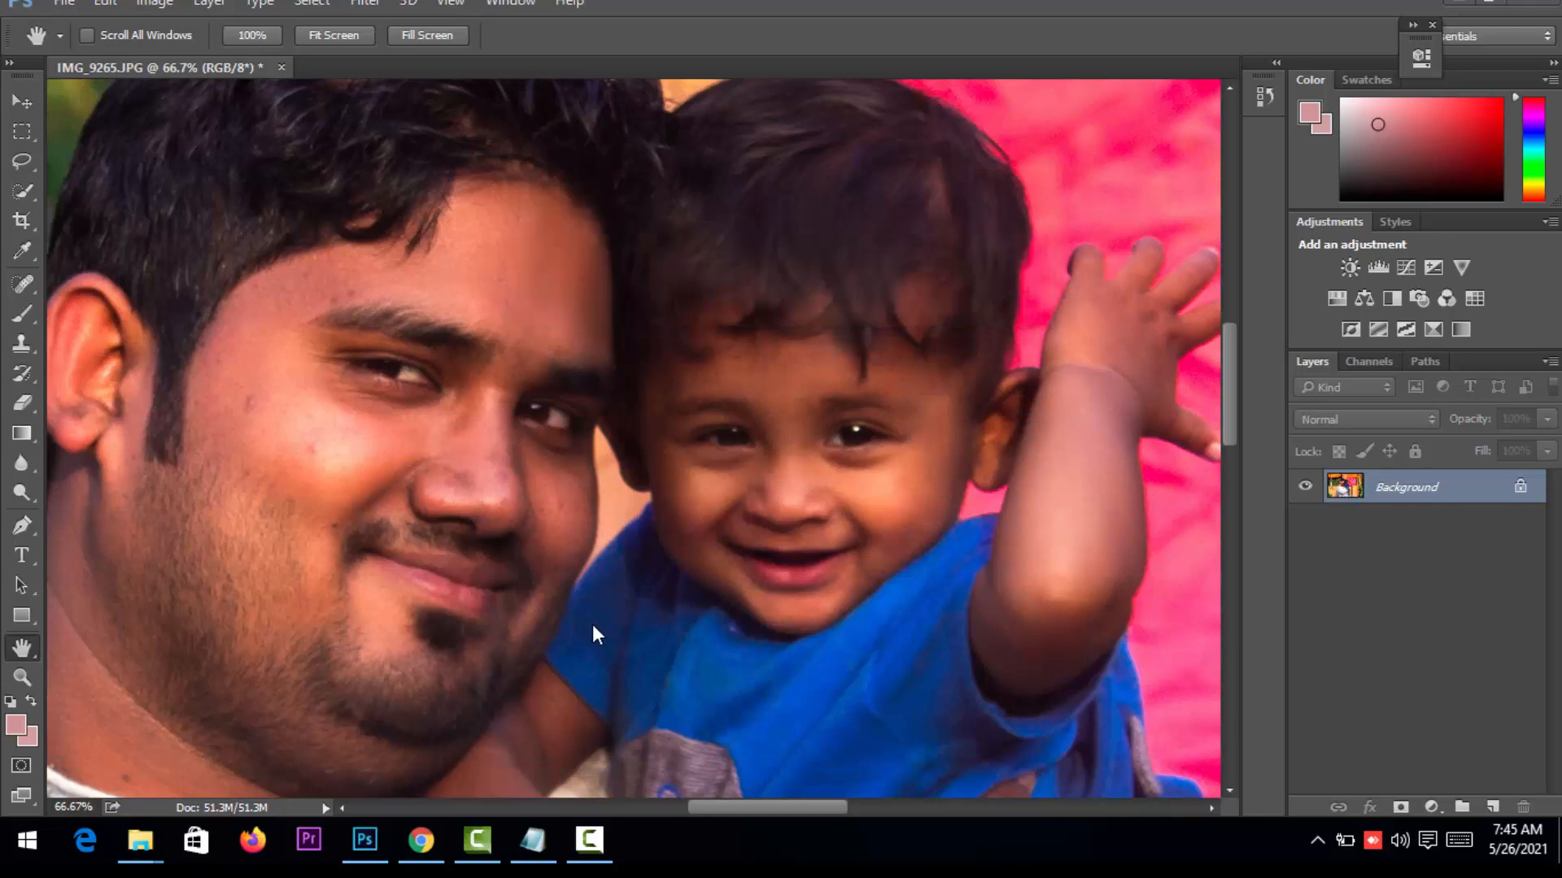
- Brighten the photo's midtones with a Levels adjustment, setting the RGB midtone input to 1.20
left_click(28, 683)
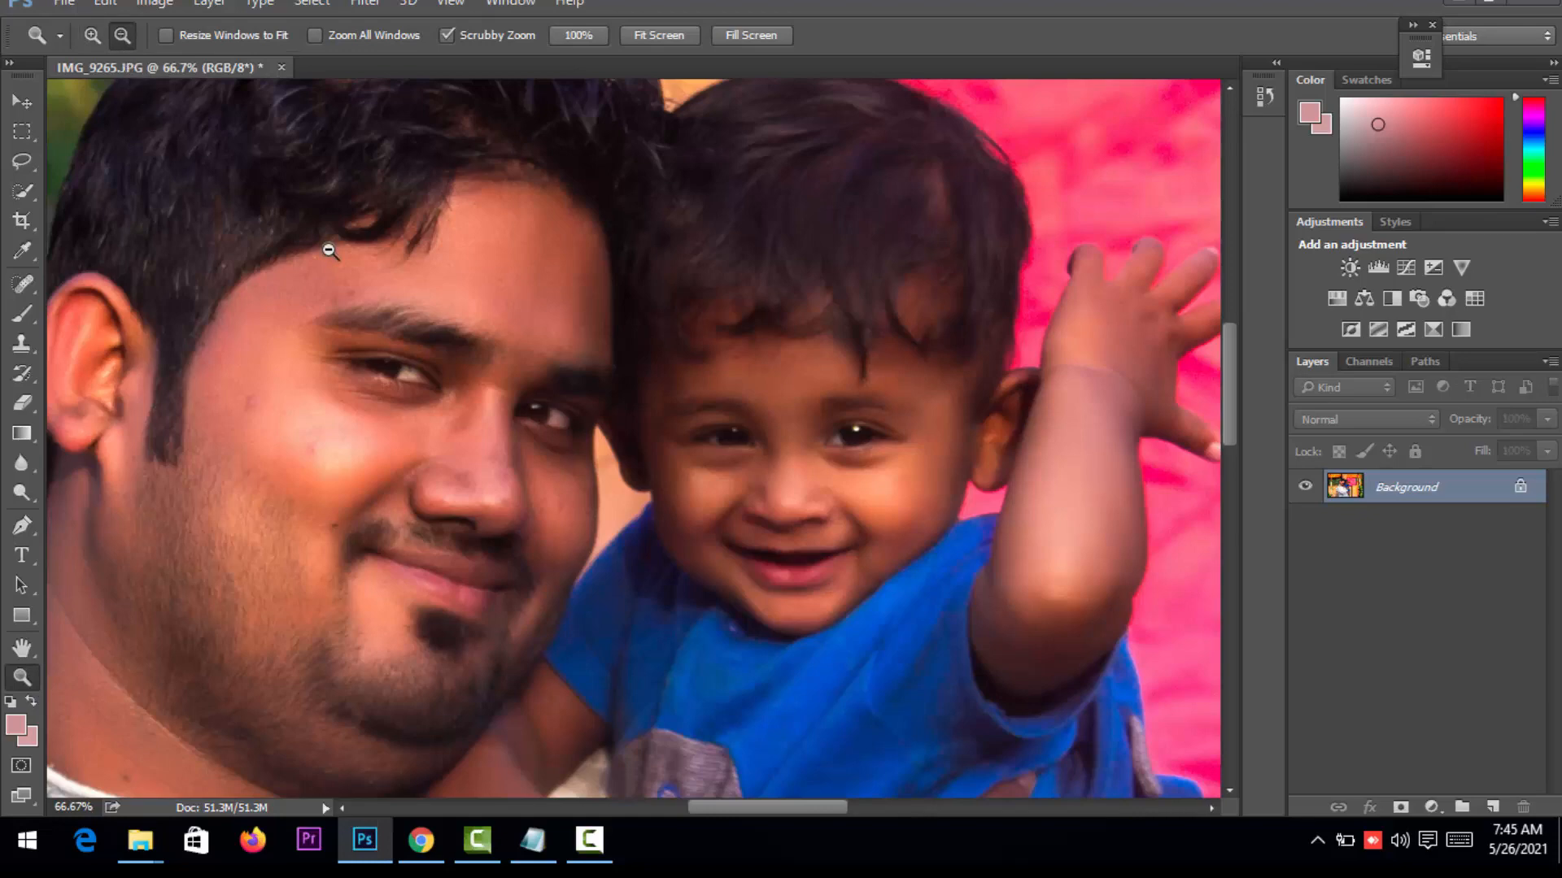
left_click(329, 250, "alt")
left_click(330, 250, "alt")
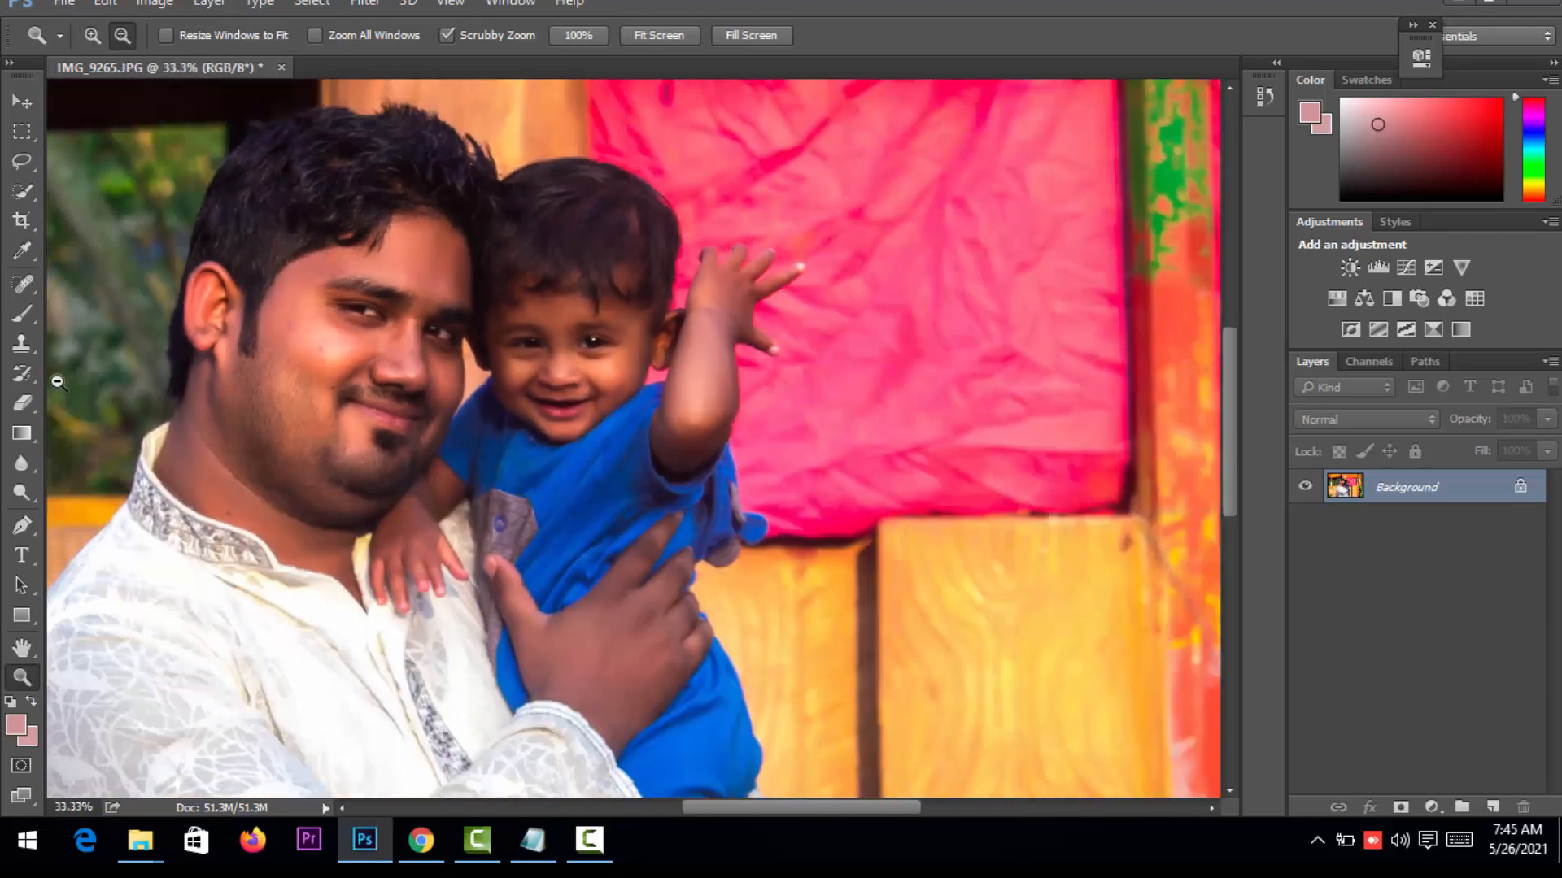
left_click(21, 654)
left_click_drag(358, 512, 660, 357)
left_click_drag(589, 523, 399, 574)
left_click_drag(493, 450, 440, 606)
left_click(155, 7)
mouse_move(192, 61)
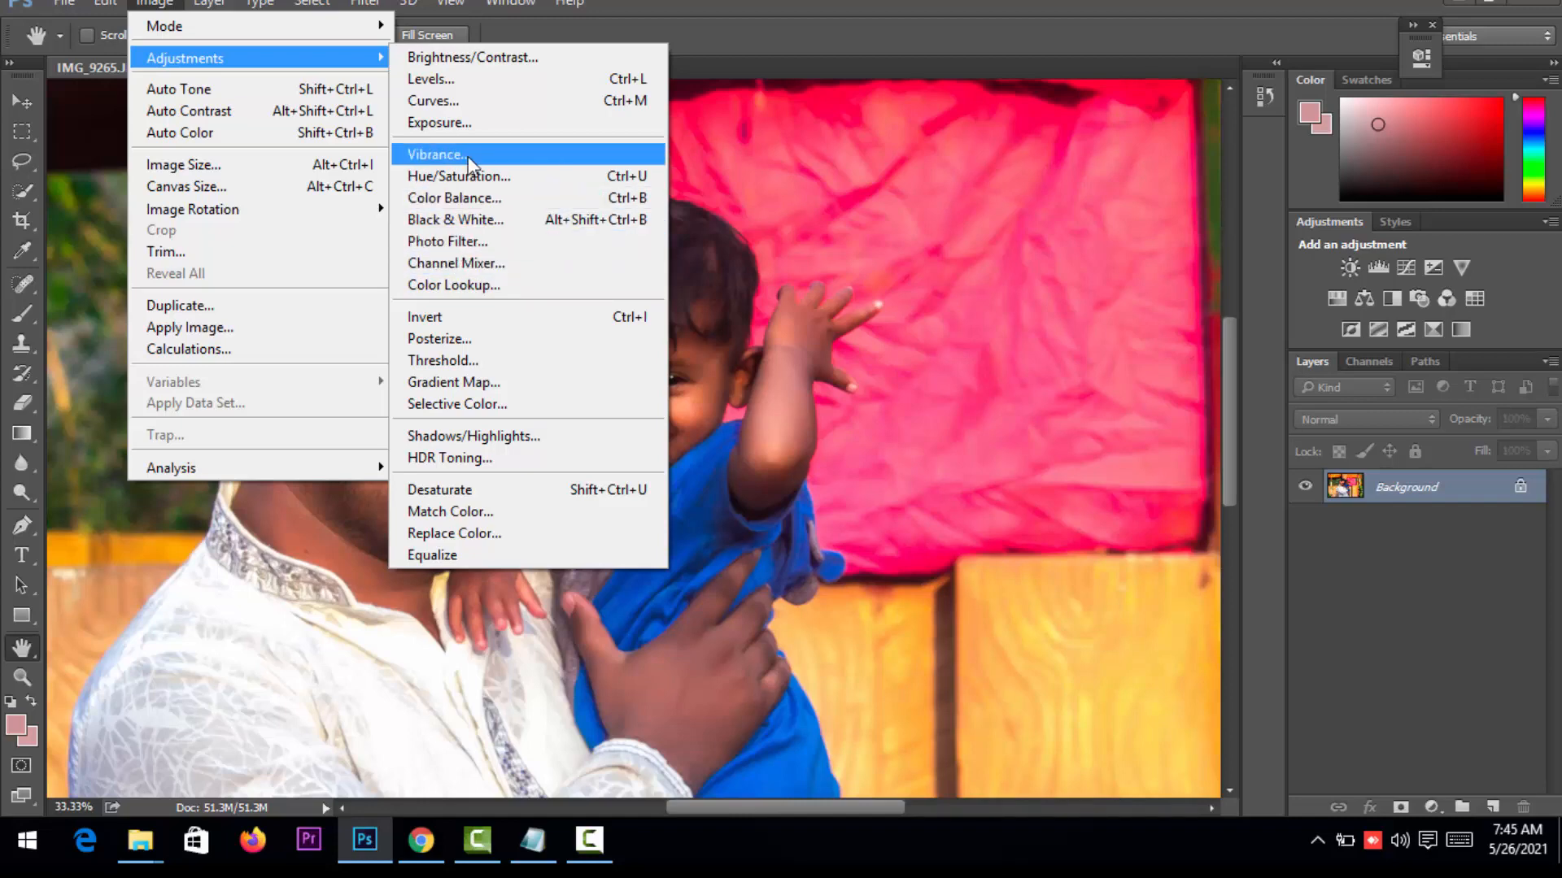
left_click(480, 79)
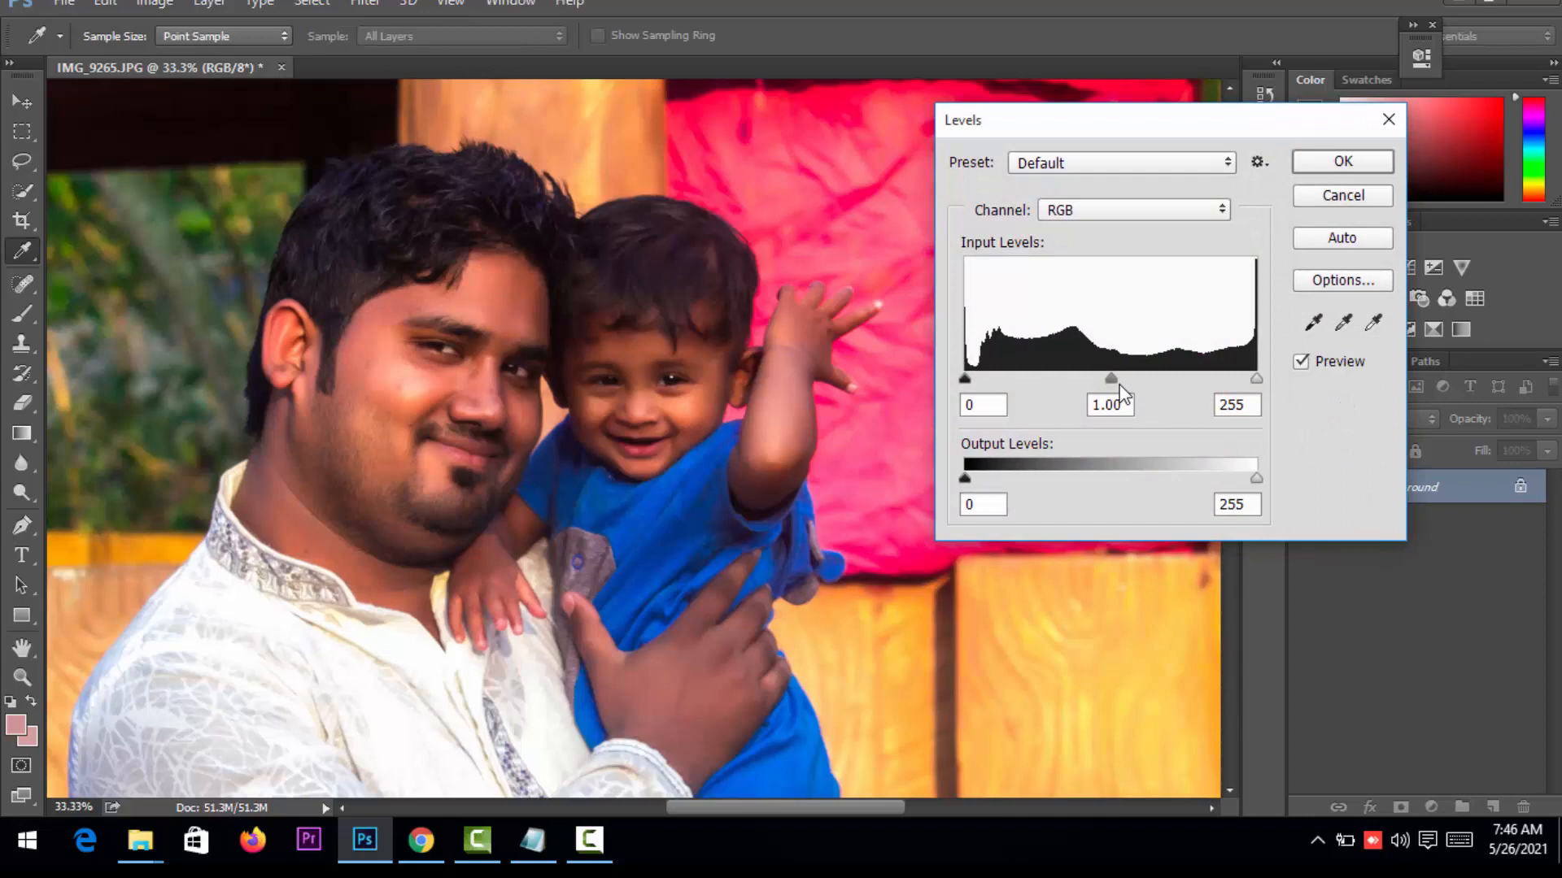
left_click_drag(1114, 381, 1095, 387)
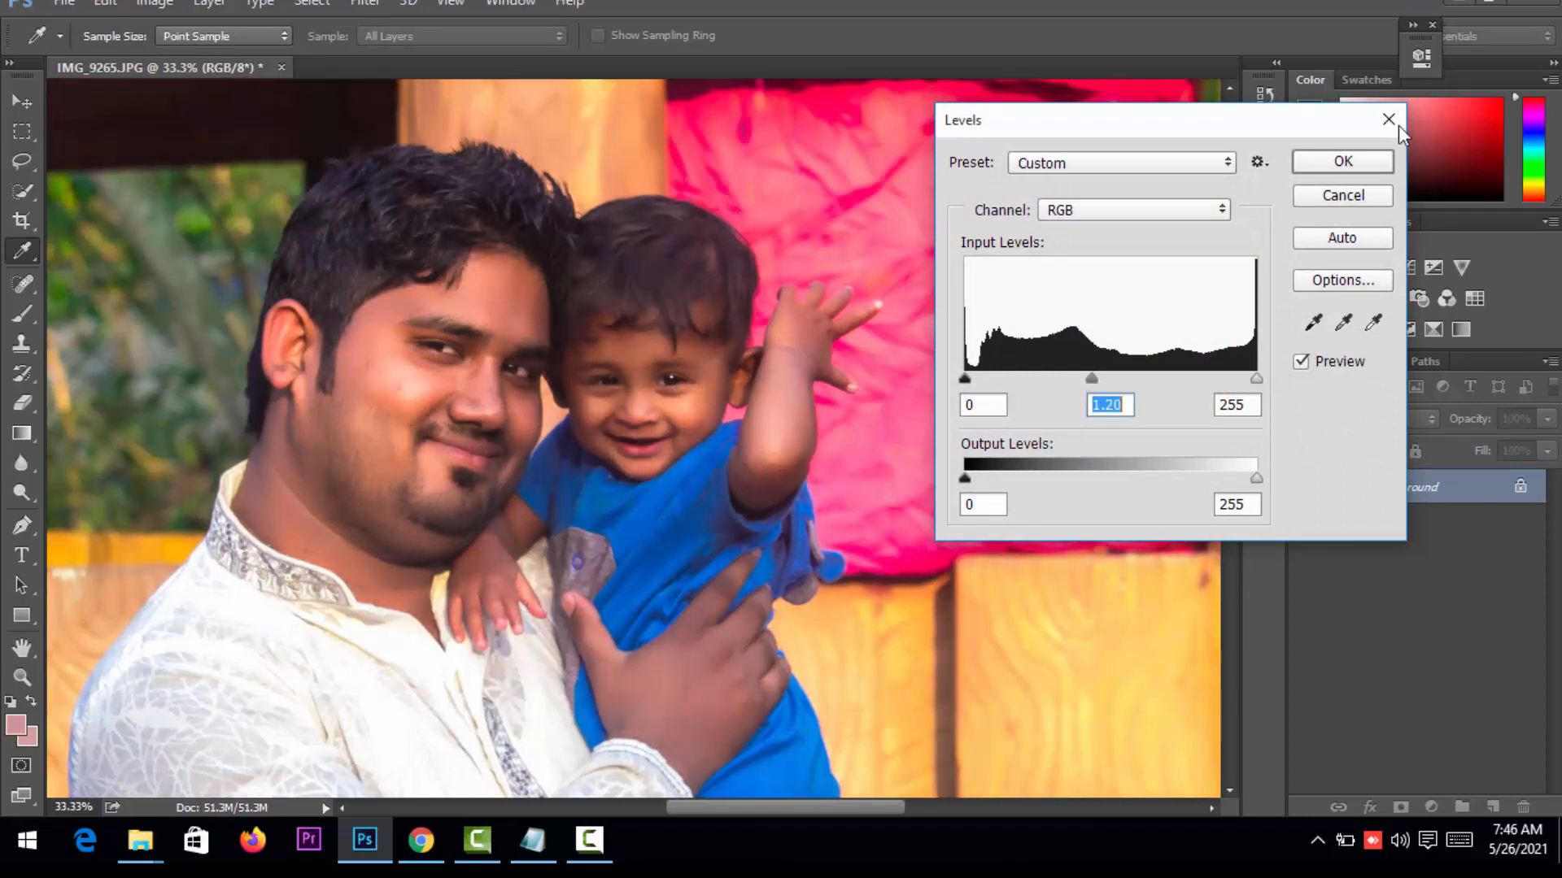
left_click(1338, 163)
key("h")
- Start a Selective Color adjustment with Black at +1% for the Reds and +7% for the Blacks
left_click(153, 3)
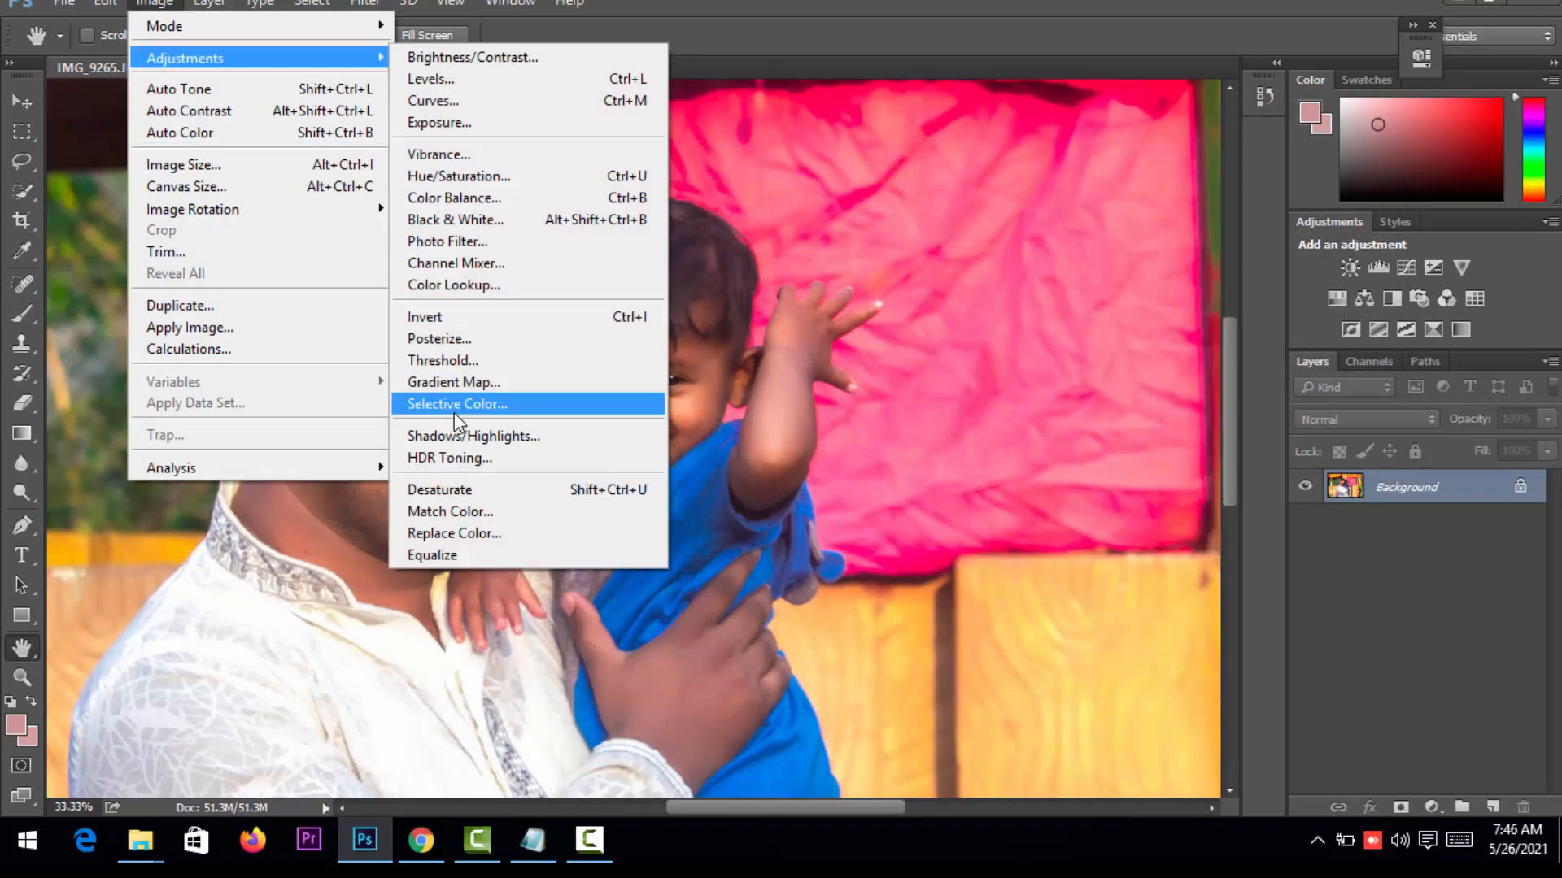
left_click(456, 408)
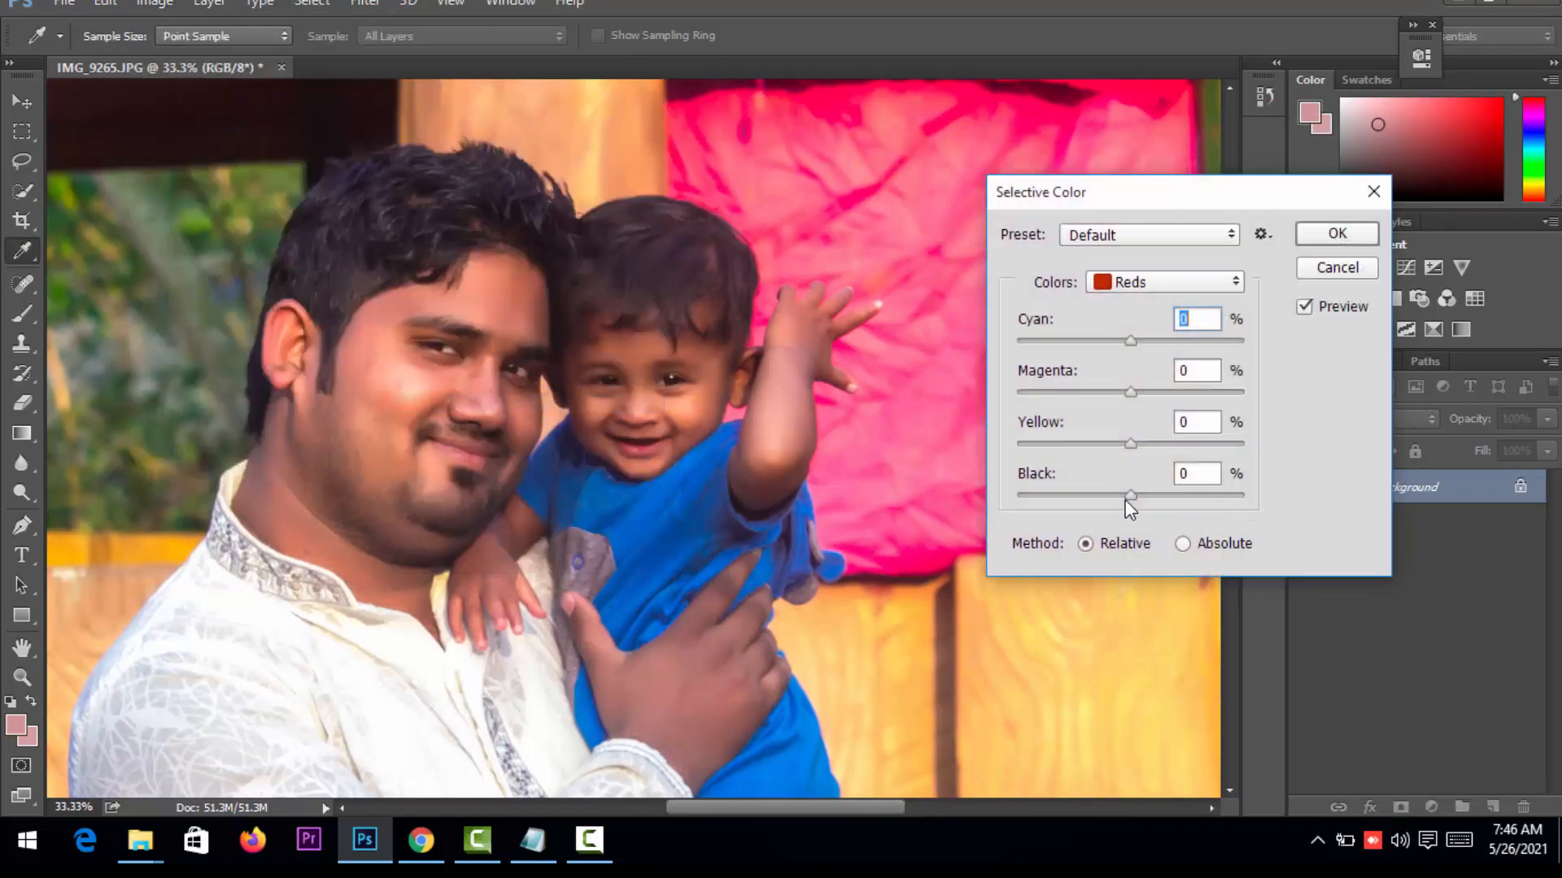
left_click_drag(1124, 499, 1101, 504)
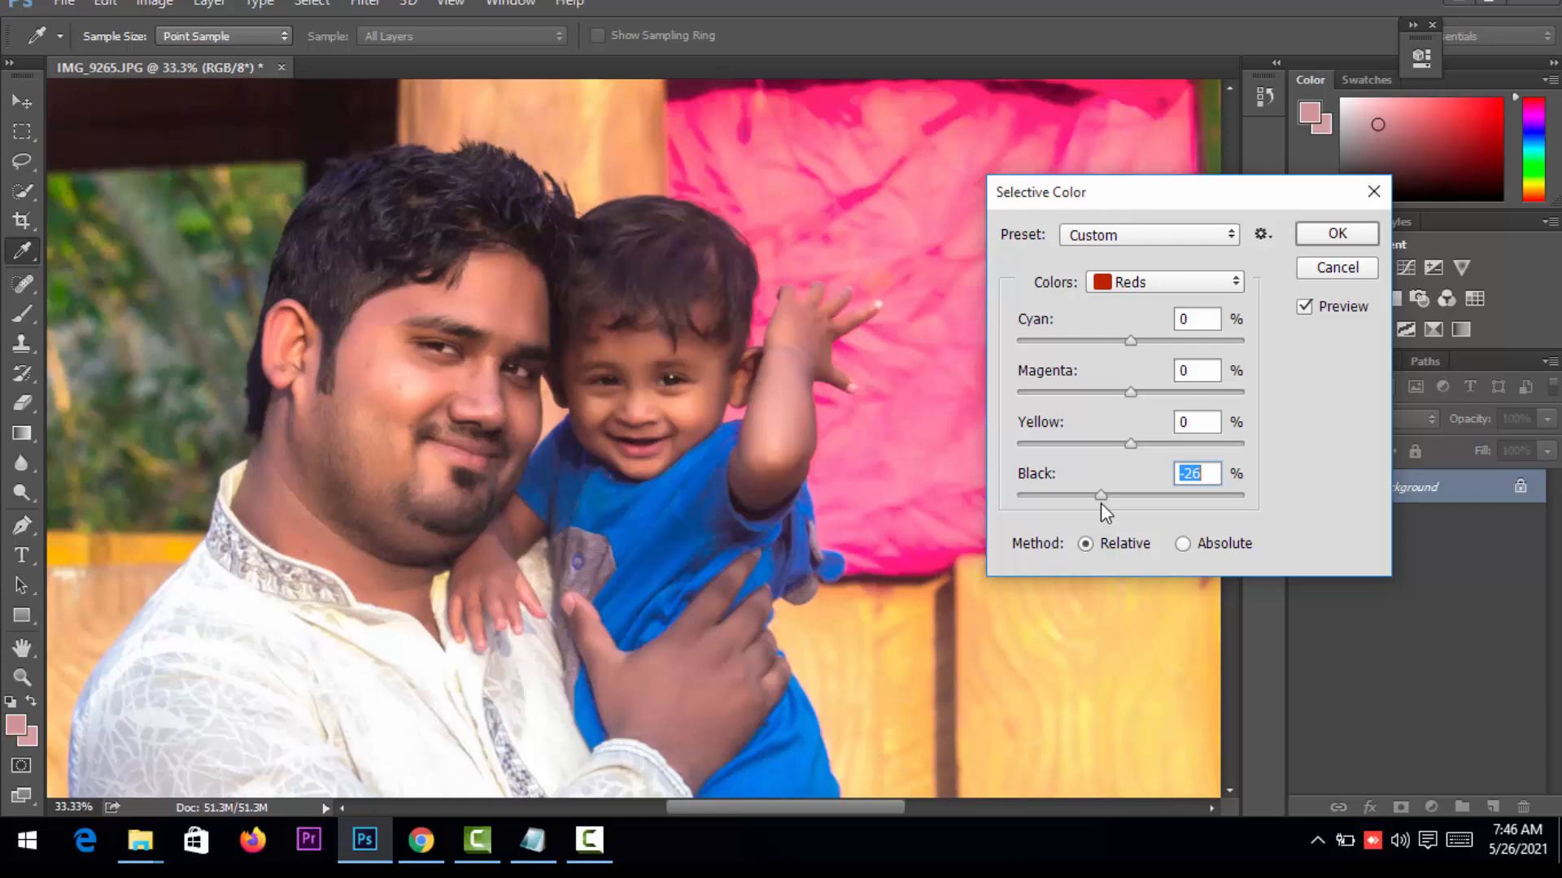
left_click_drag(1100, 503, 1137, 510)
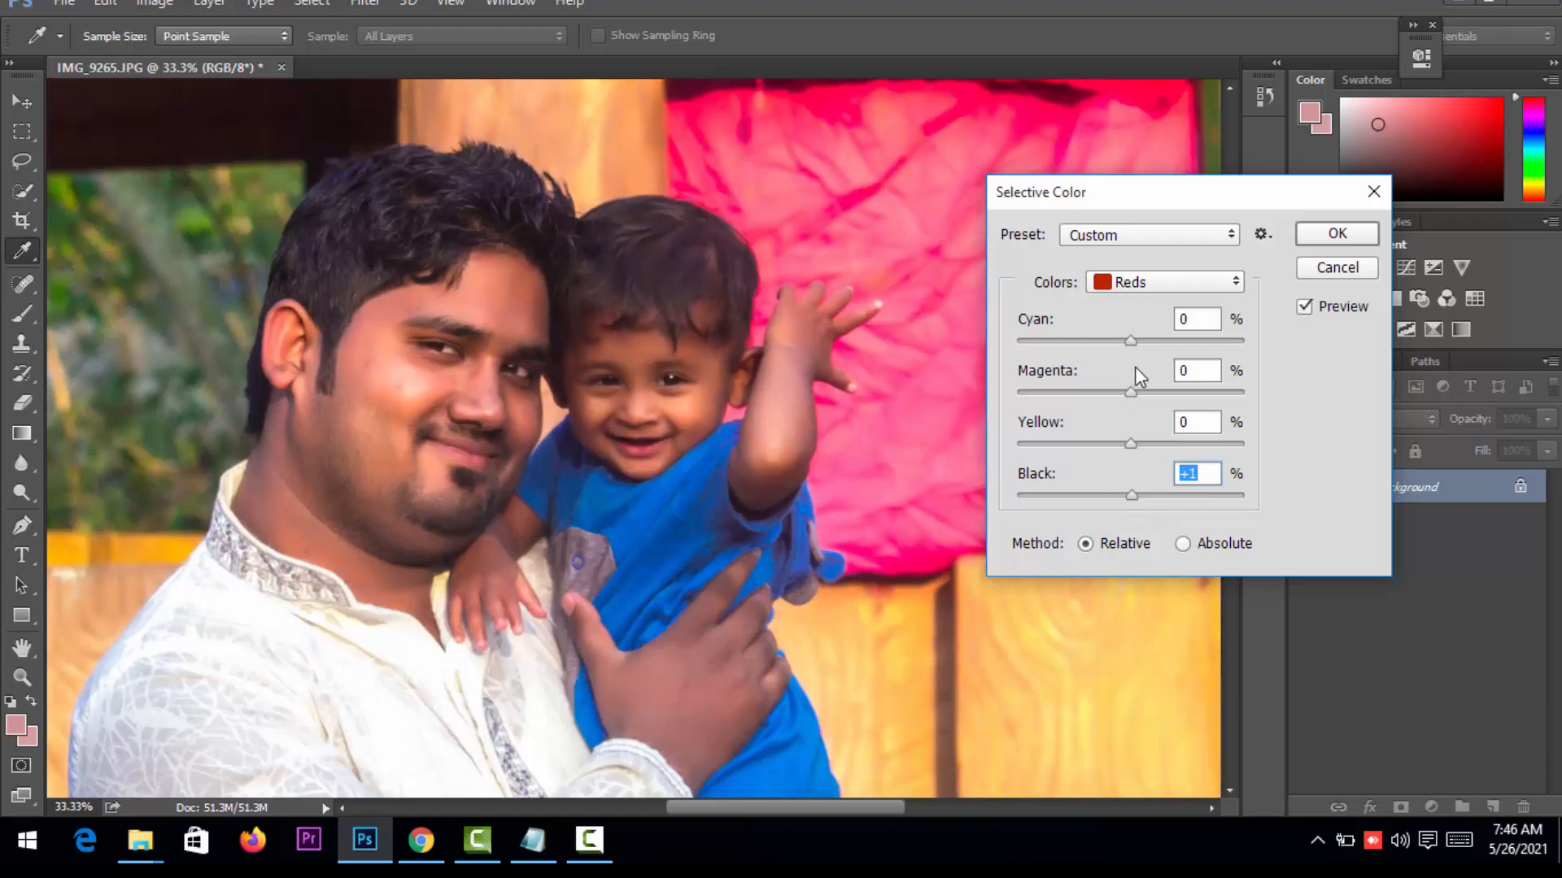
left_click(1142, 286)
left_click(1135, 494)
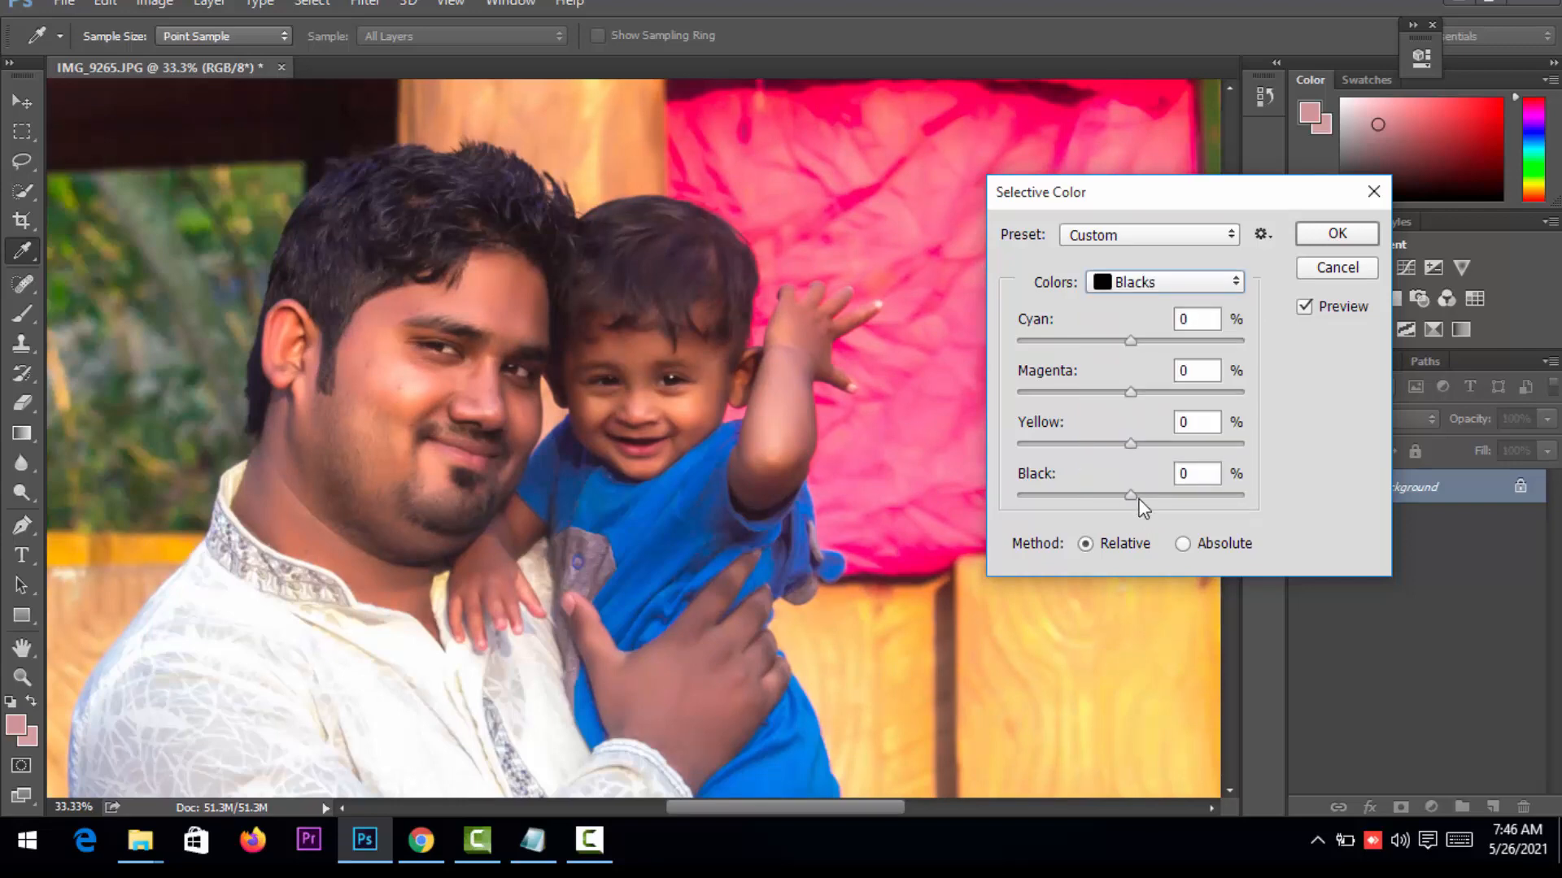
left_click(1139, 496)
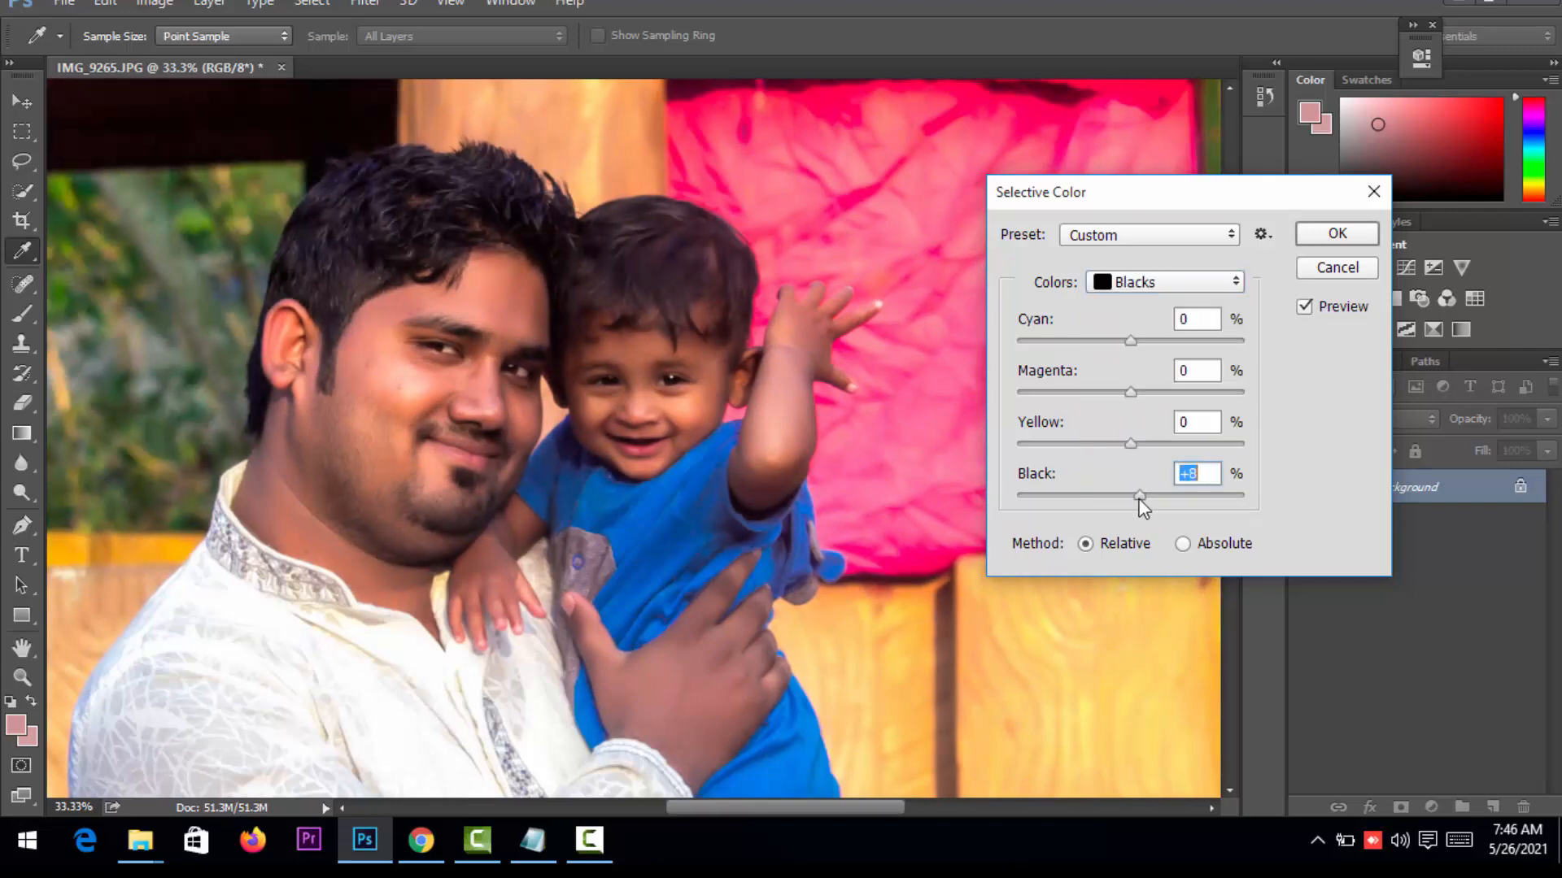
left_click_drag(1140, 497, 1137, 496)
- Set the Yellow amount of the Yellows to -23% and apply the Selective Color adjustment
left_click(1155, 282)
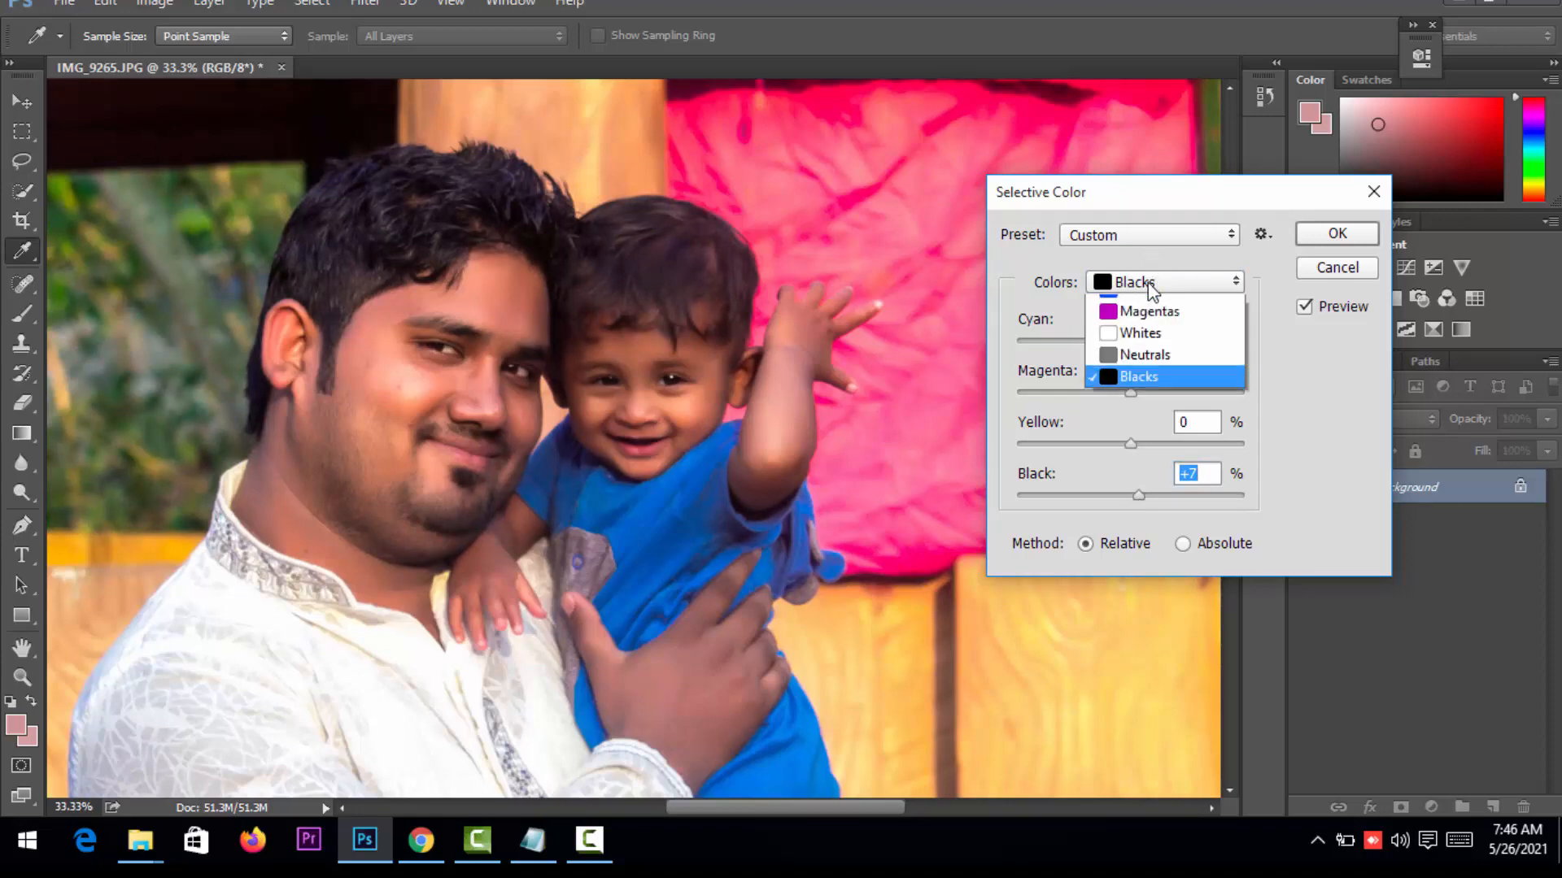
left_click(1147, 334)
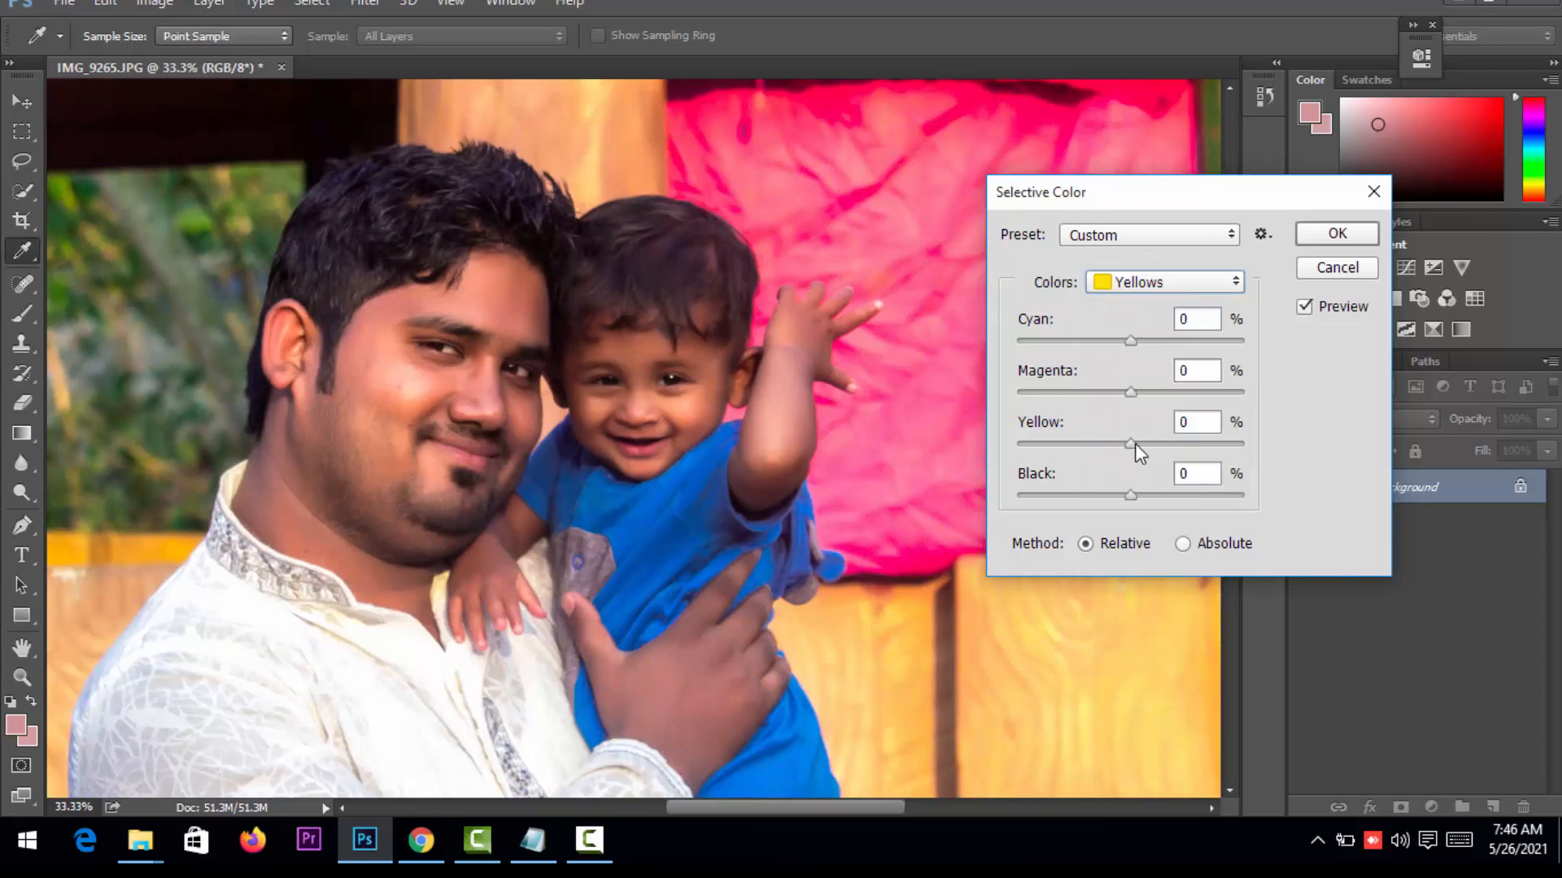
left_click_drag(1135, 443, 1105, 452)
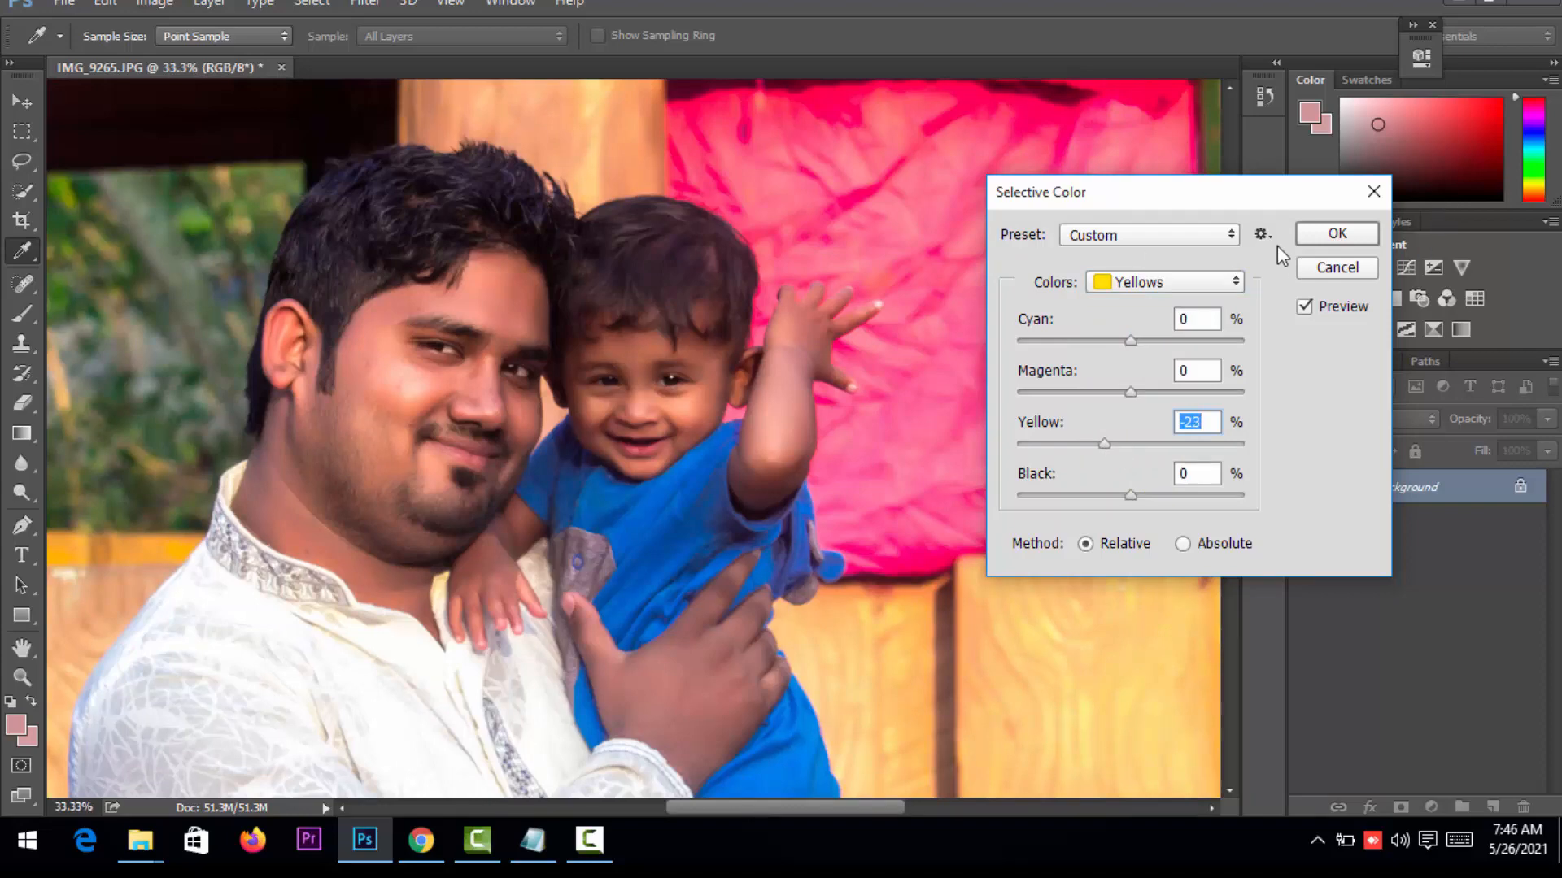
left_click(1307, 231)
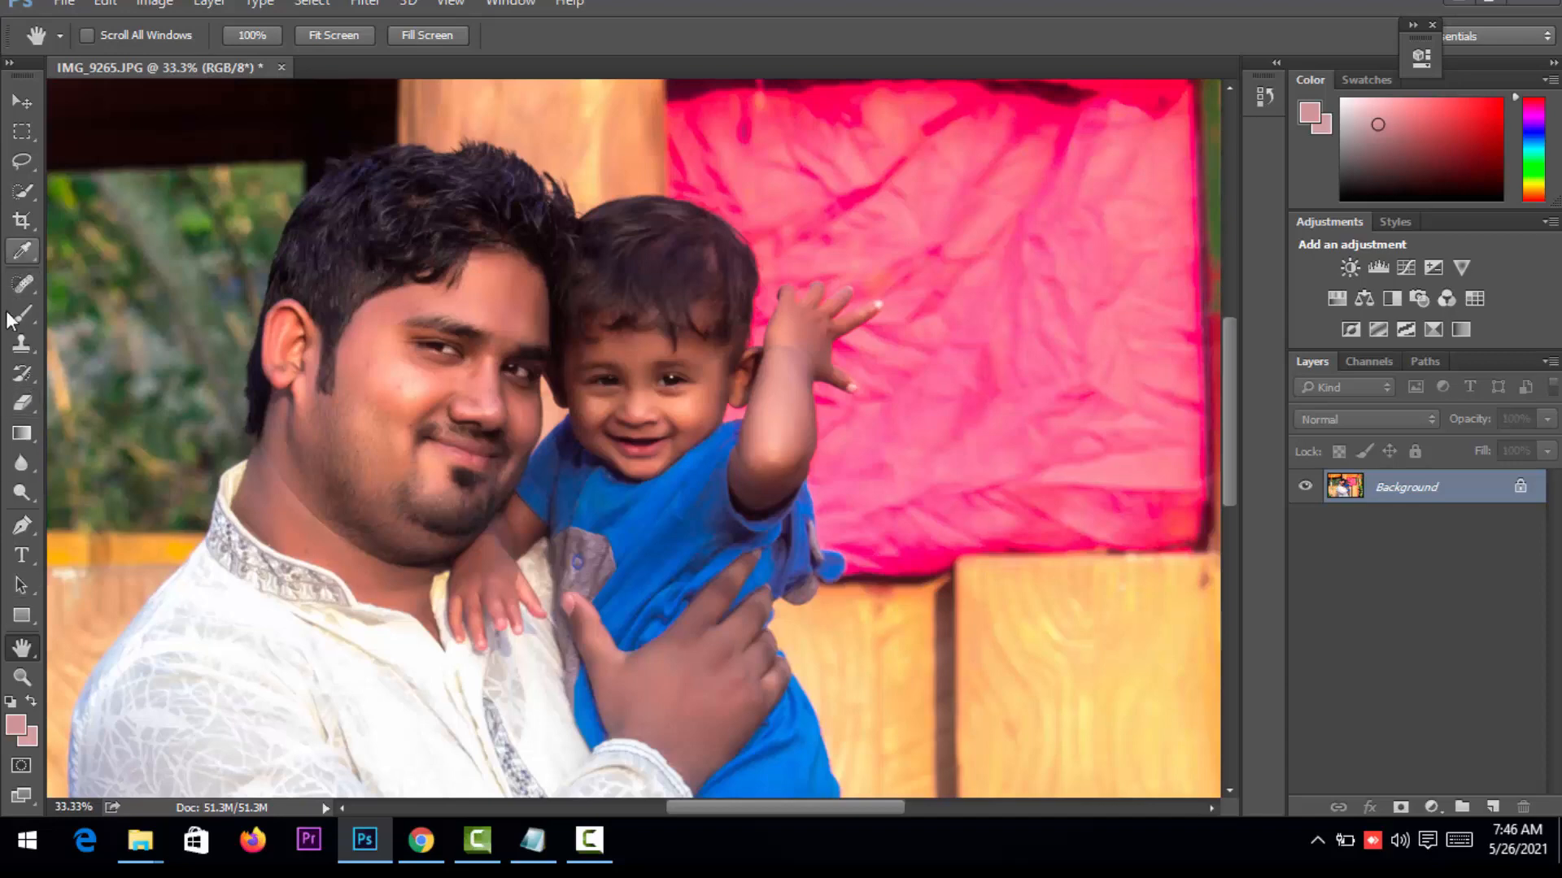
- Apply a Color Balance adjustment to the midtones of the whole photo with color levels +5, +7 and -2
left_click(21, 679)
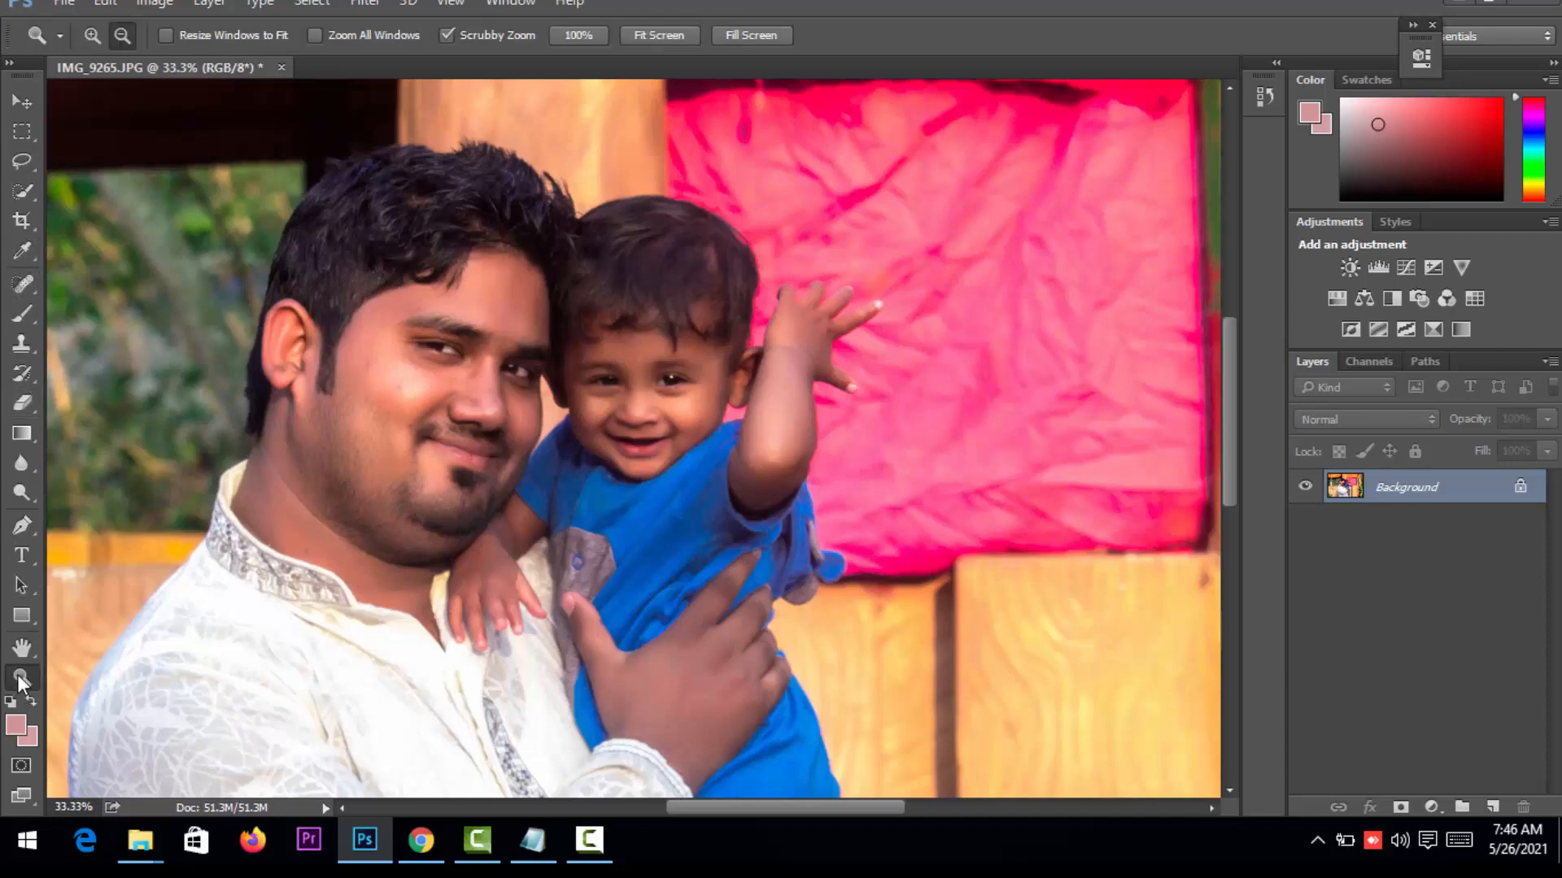
left_click(528, 455, "alt")
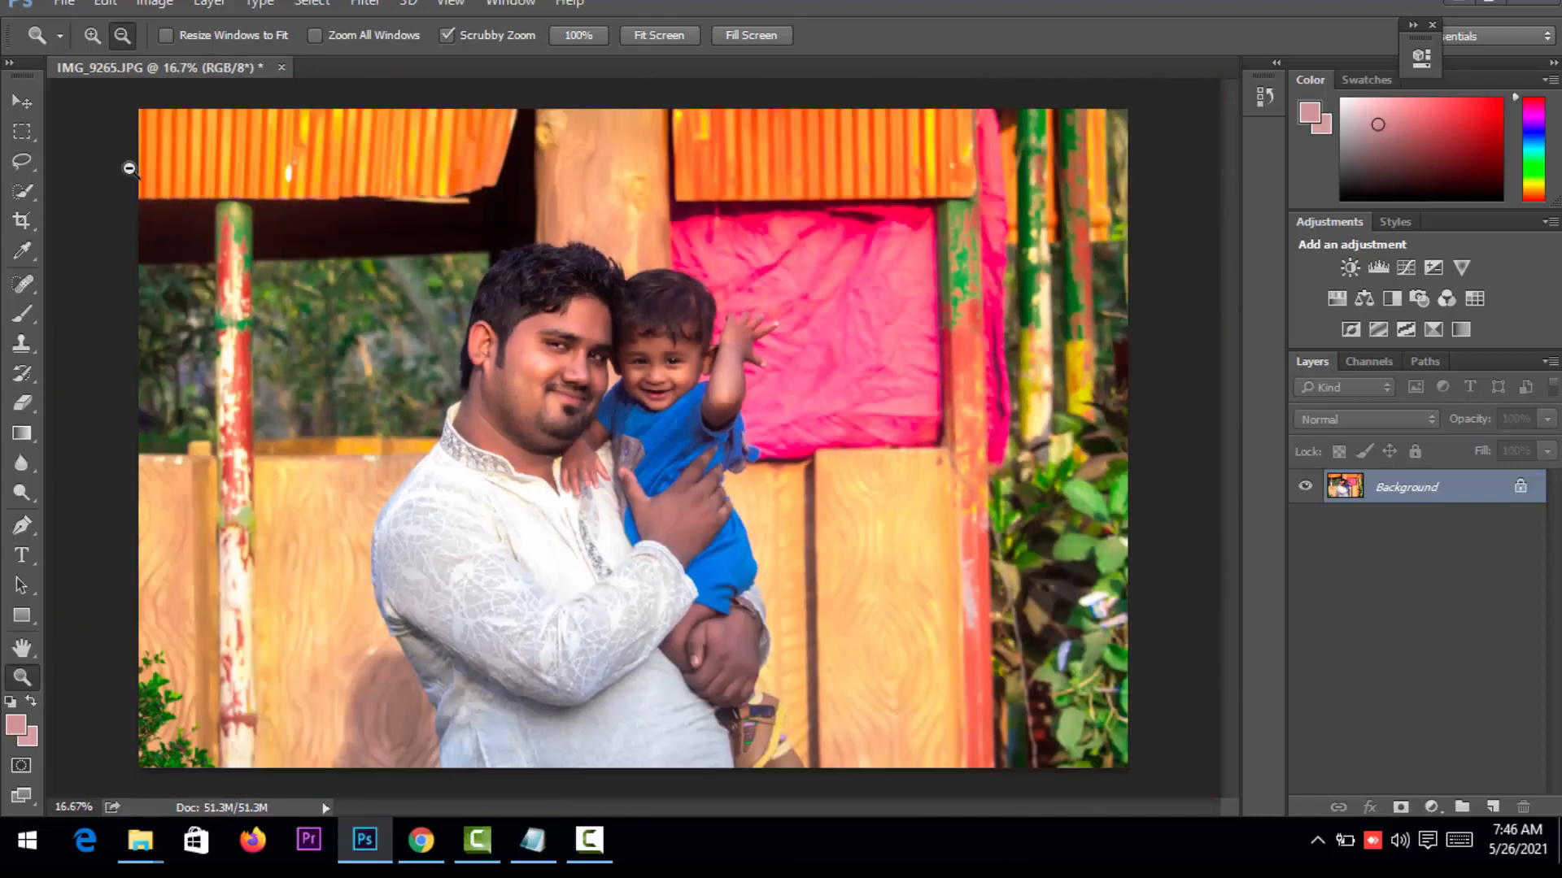
left_click(23, 103)
left_click(167, 4)
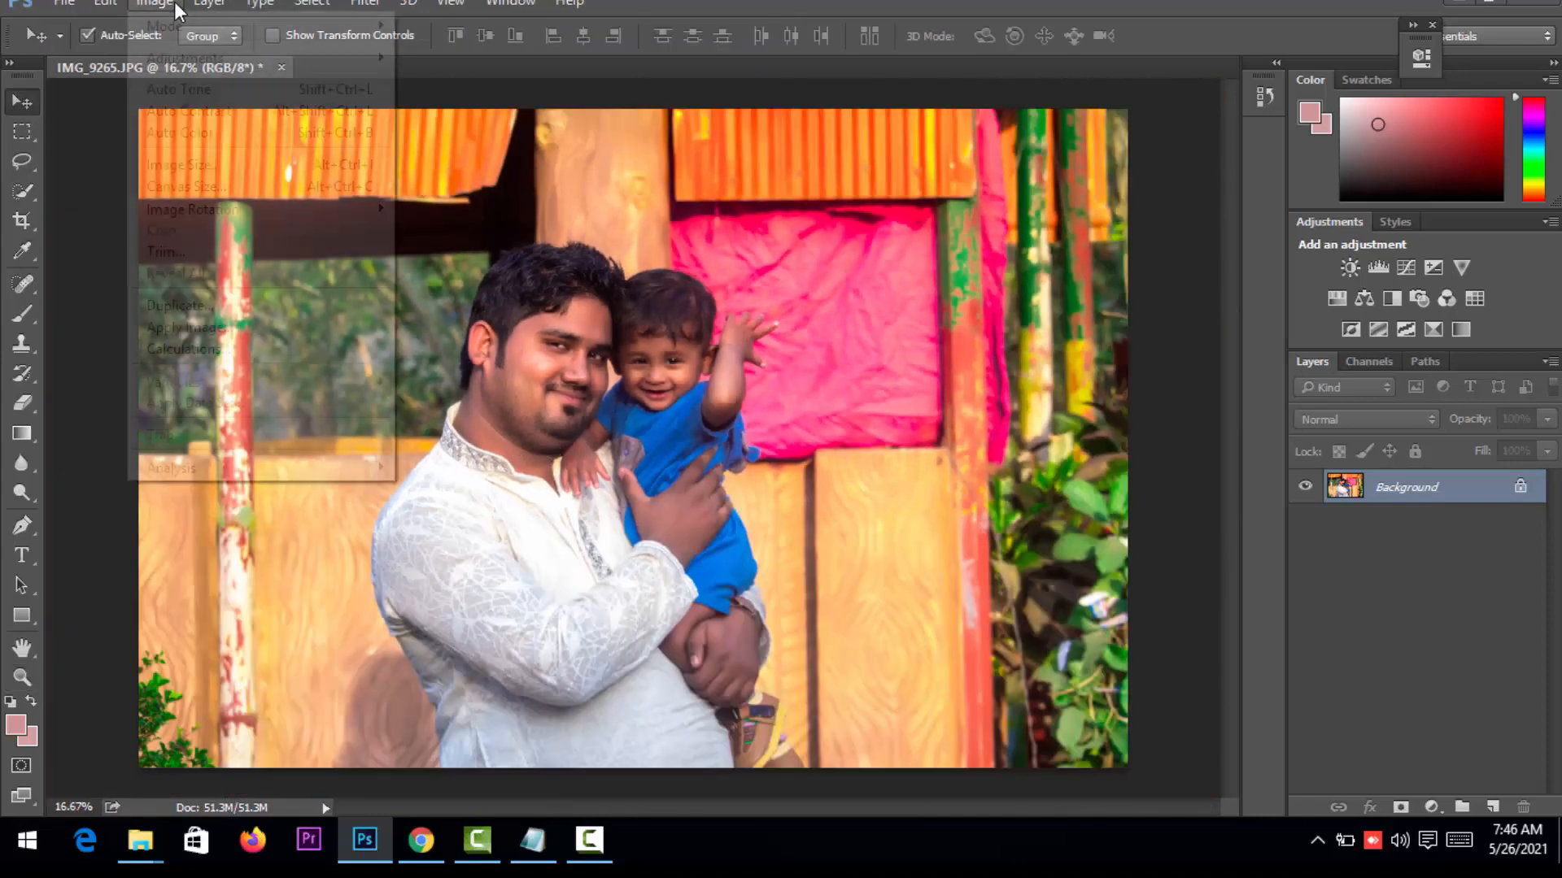
mouse_move(244, 70)
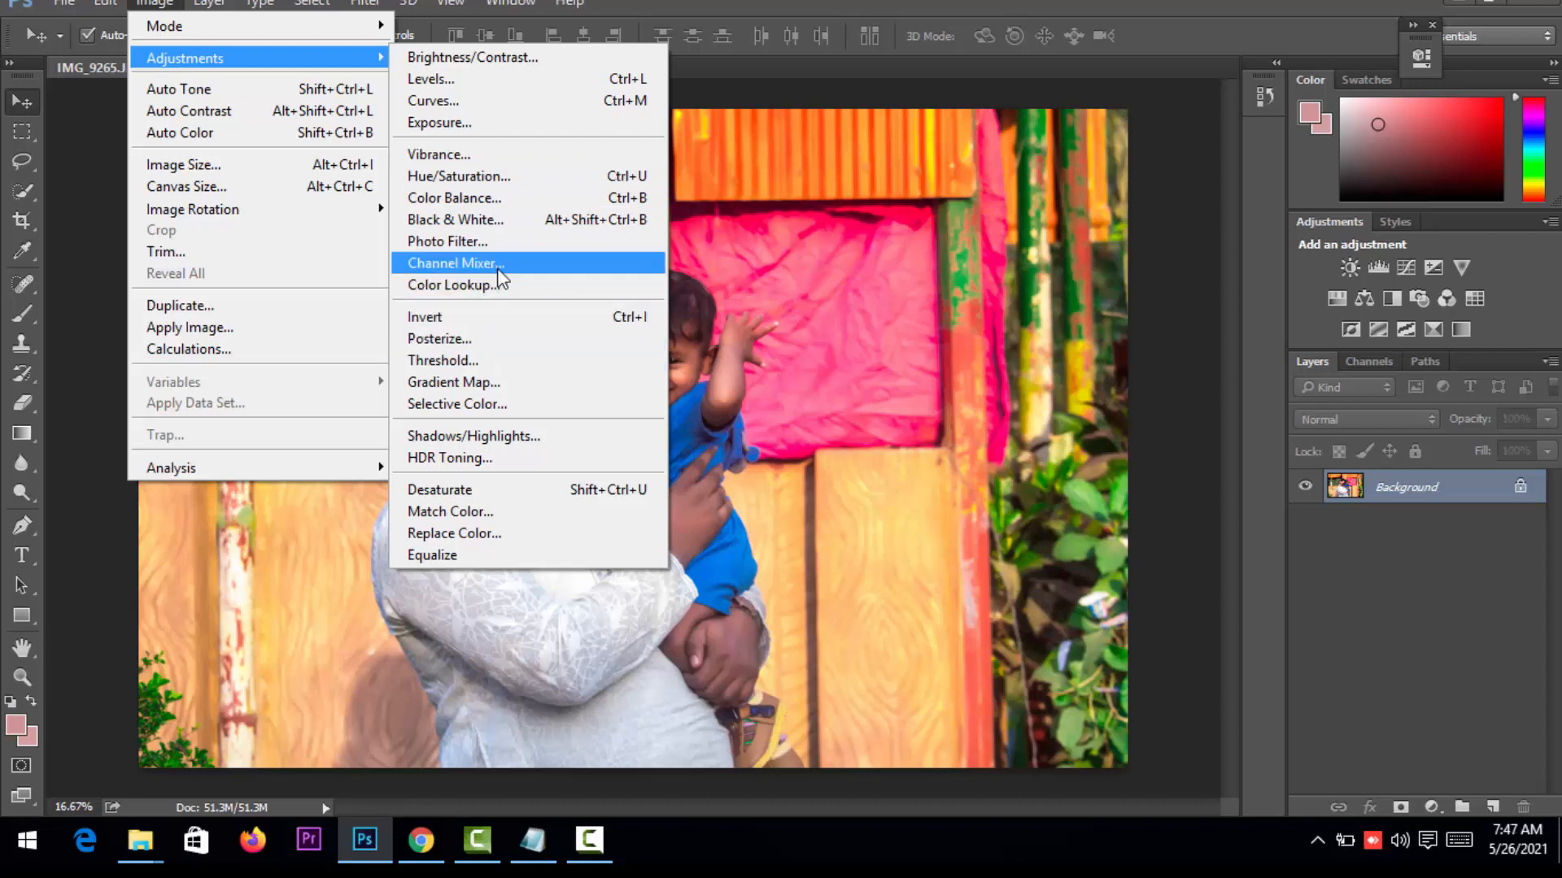
left_click(524, 197)
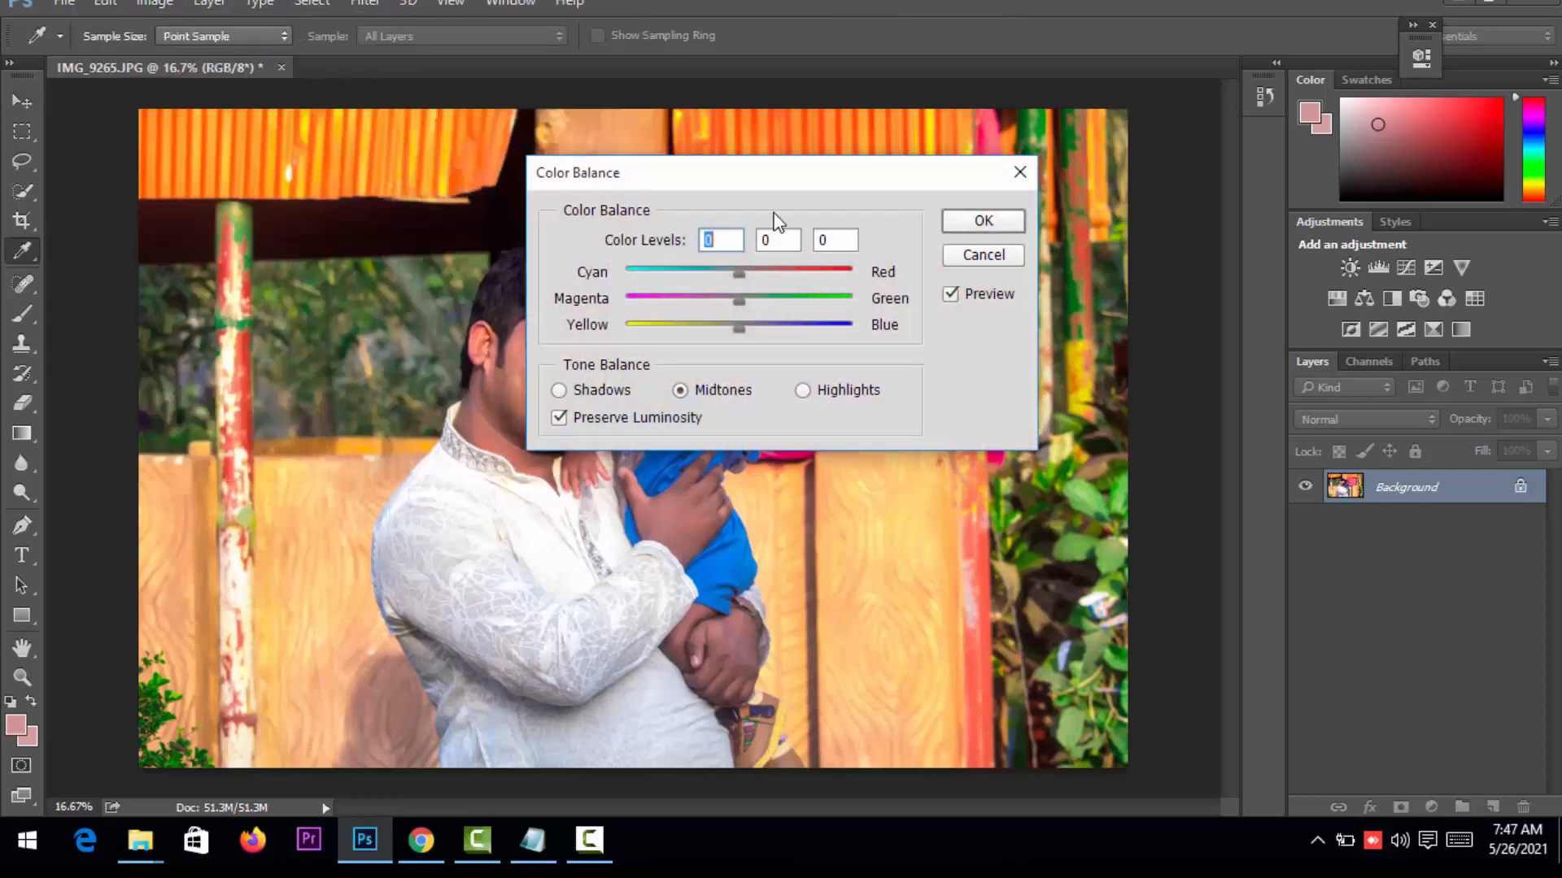
left_click_drag(786, 173, 953, 202)
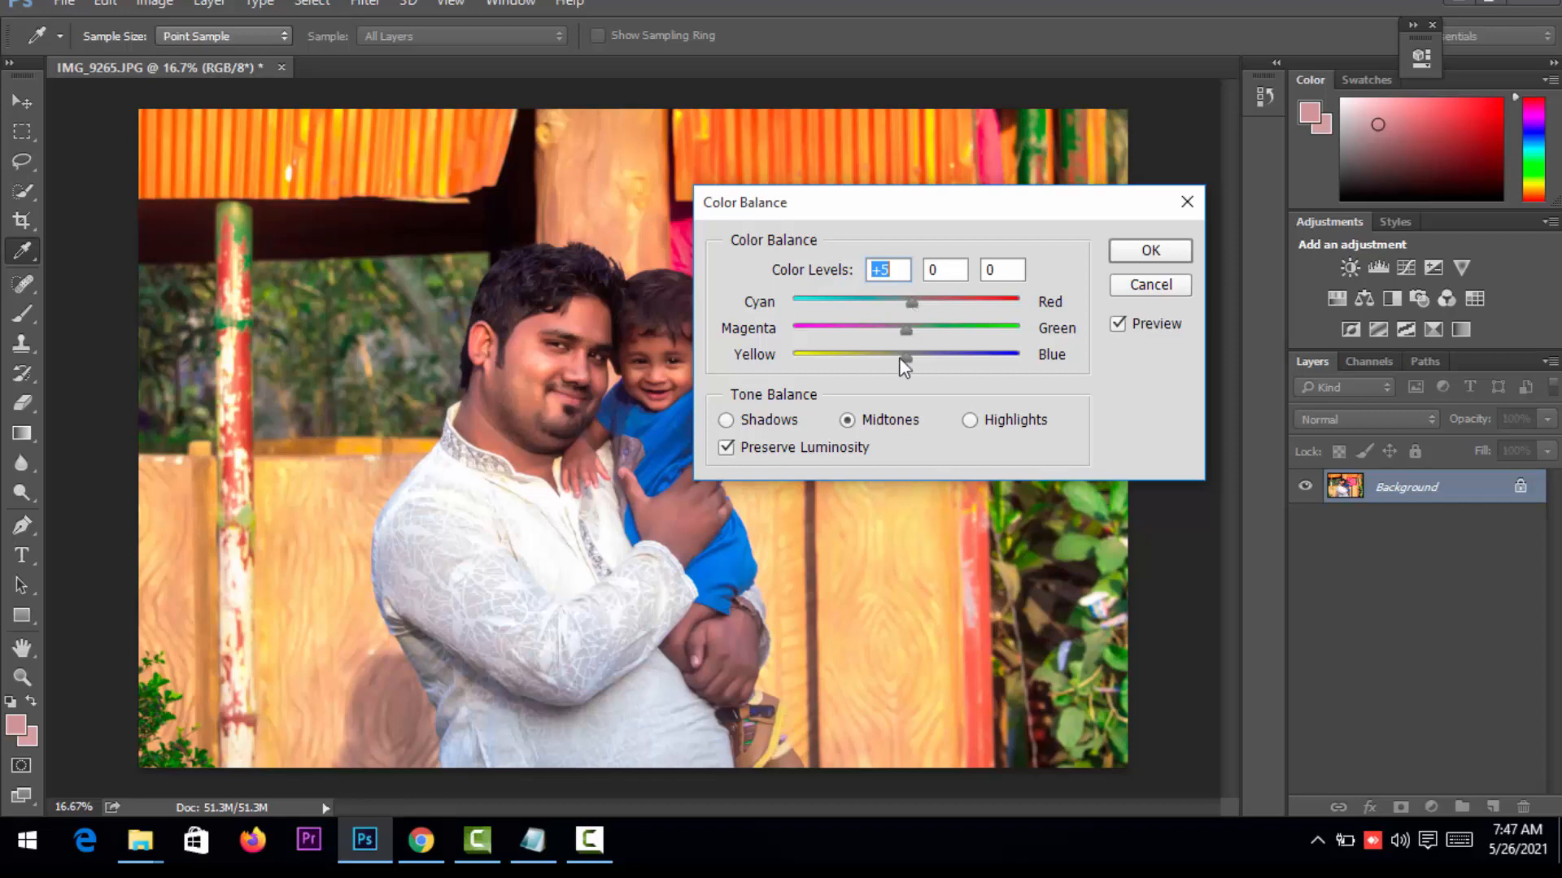
mouse_move(906, 359)
left_mouse_down()
mouse_move(919, 359)
mouse_move(904, 364)
mouse_move(916, 331)
left_mouse_up()
left_click(1113, 260)
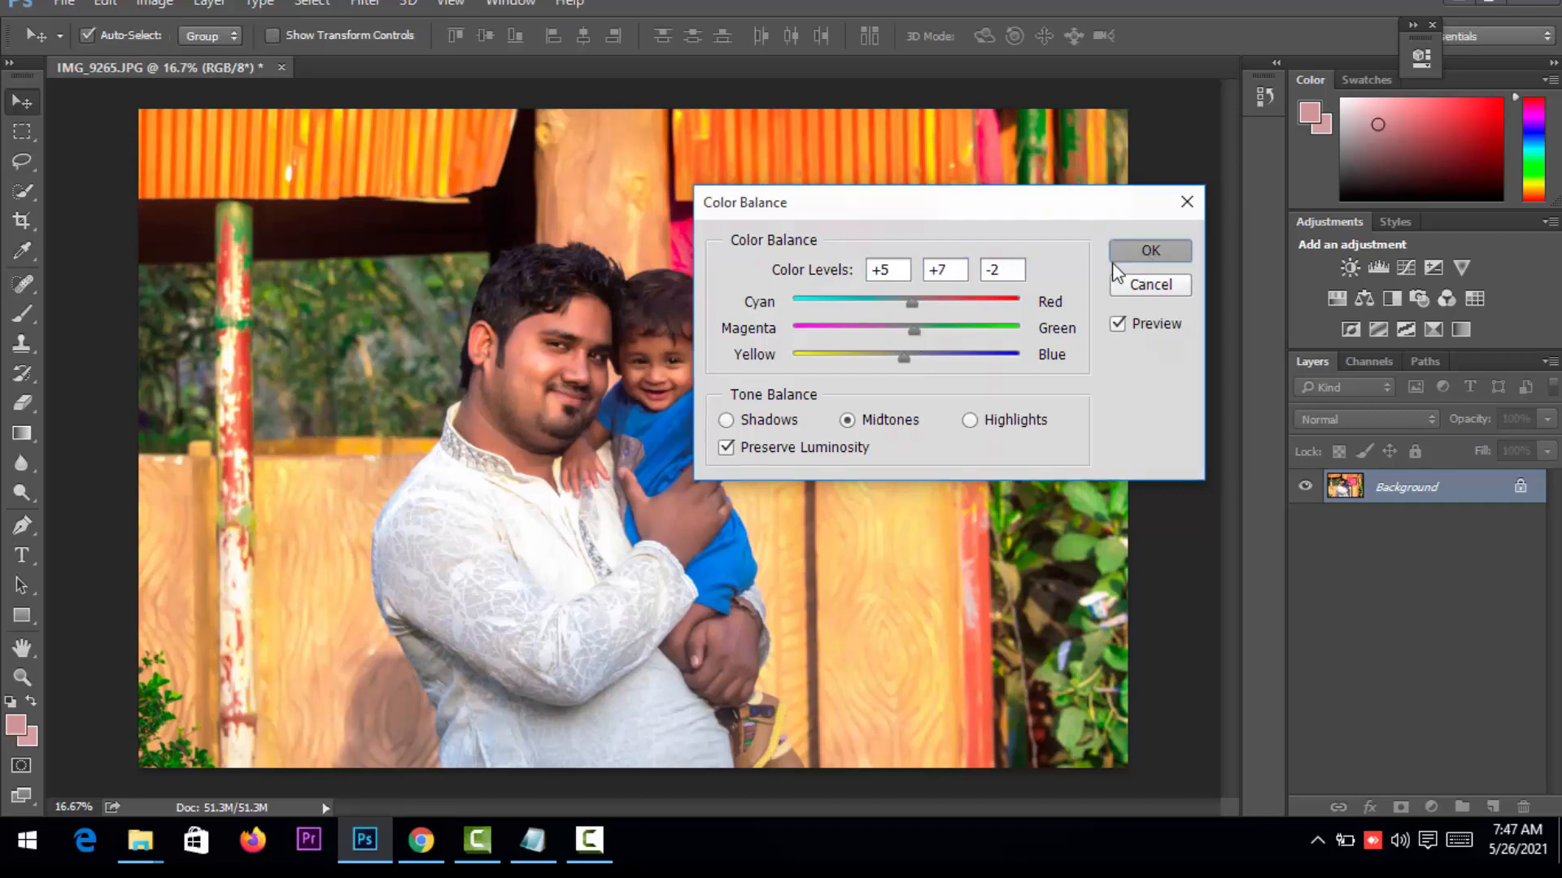
- Apply a master Hue/Saturation adjustment with hue +1, saturation +13 and lightness +4
left_click(112, 6)
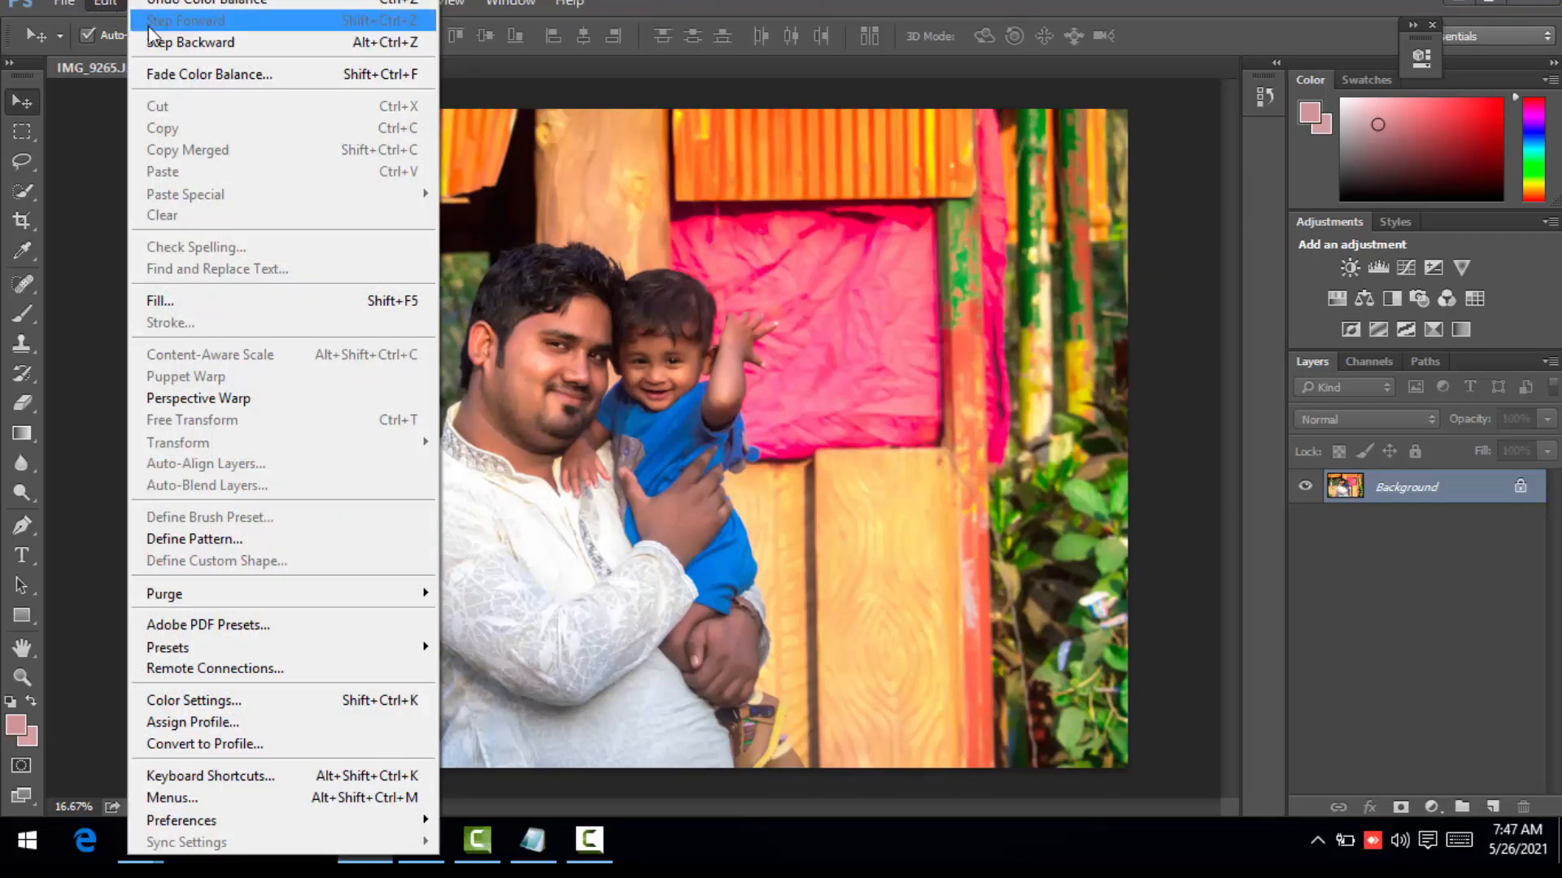
left_click(104, 148)
left_click(154, 5)
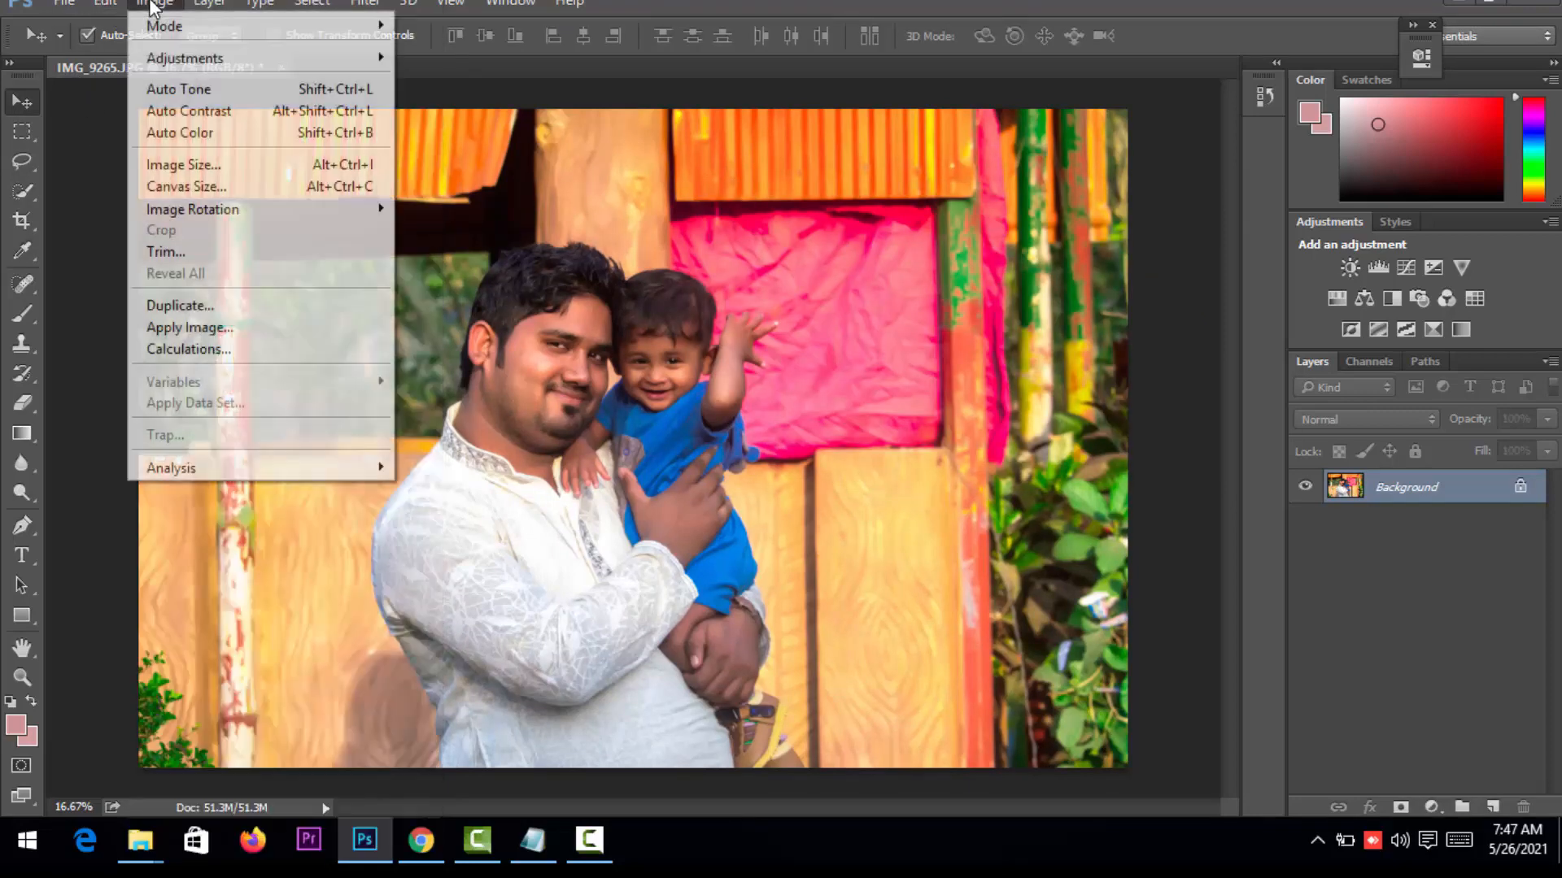
mouse_move(195, 63)
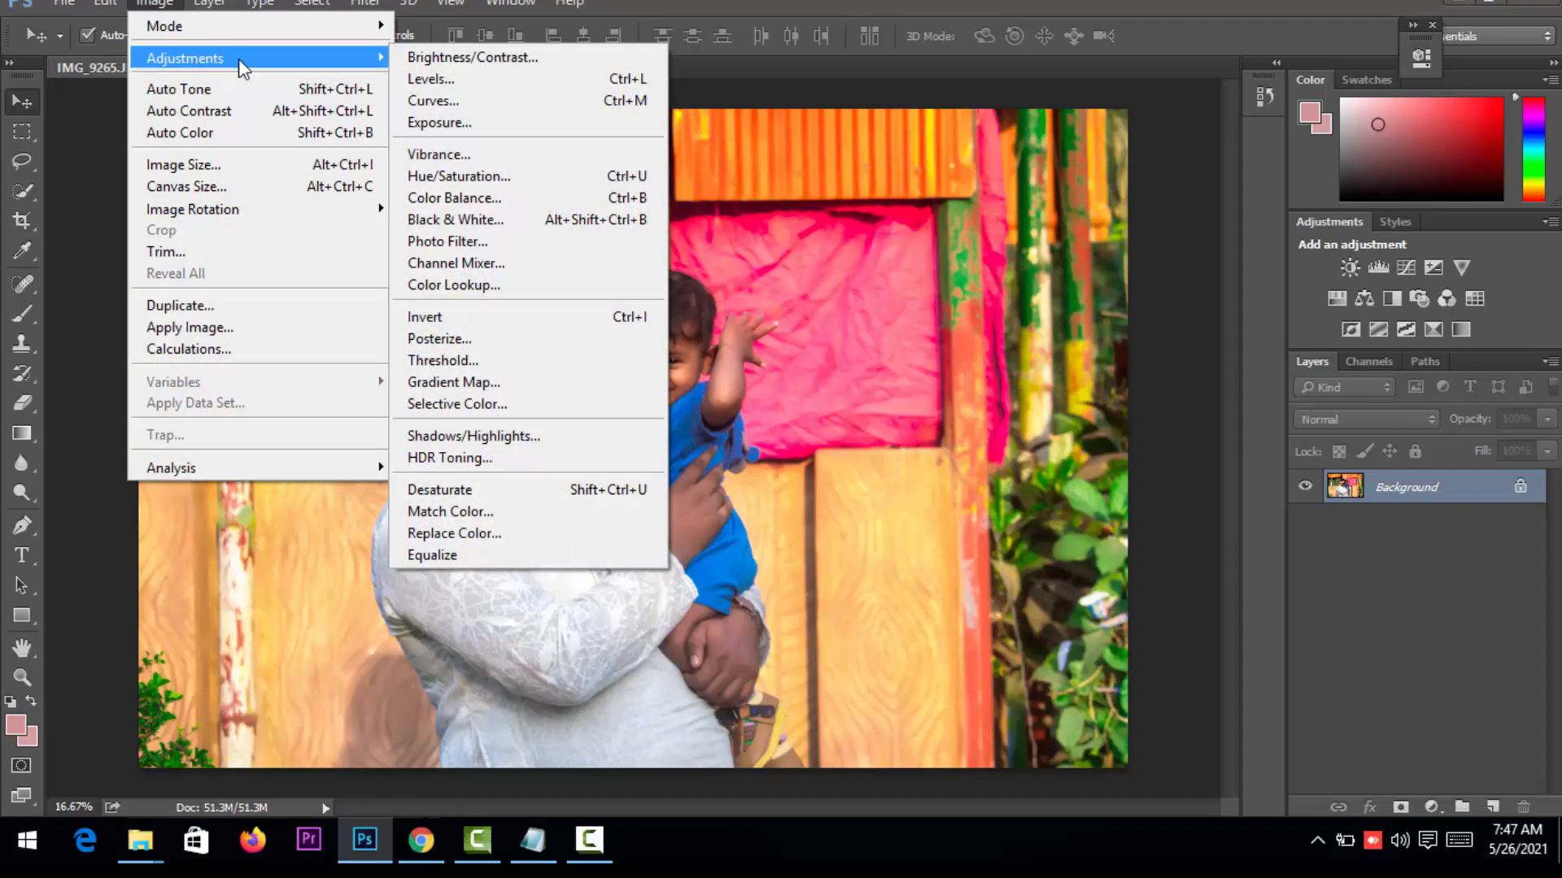
left_click(490, 179)
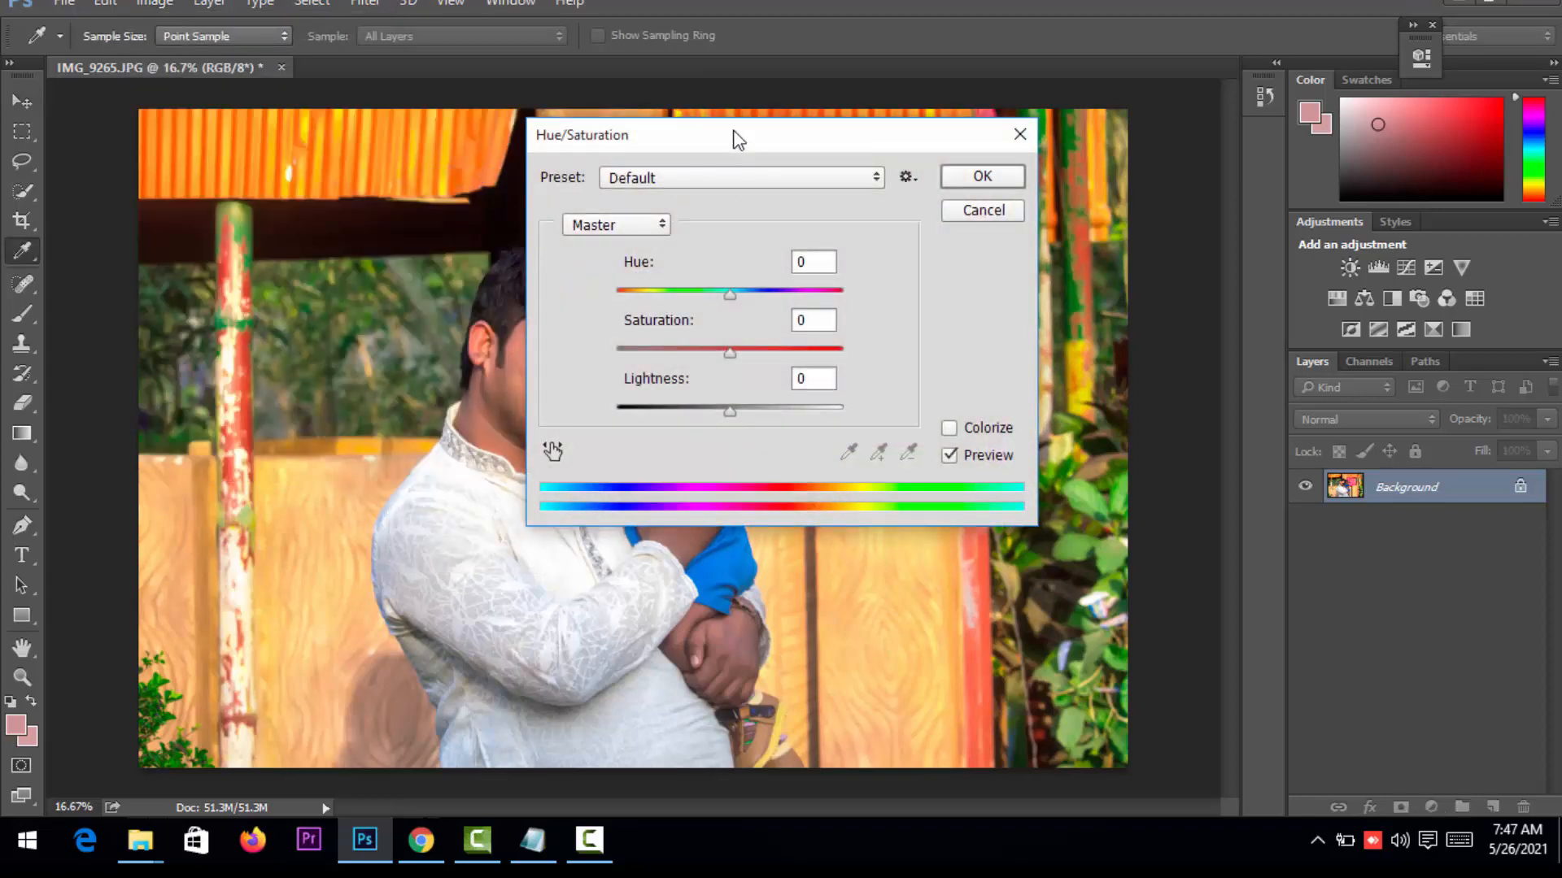
left_click_drag(738, 140, 1069, 197)
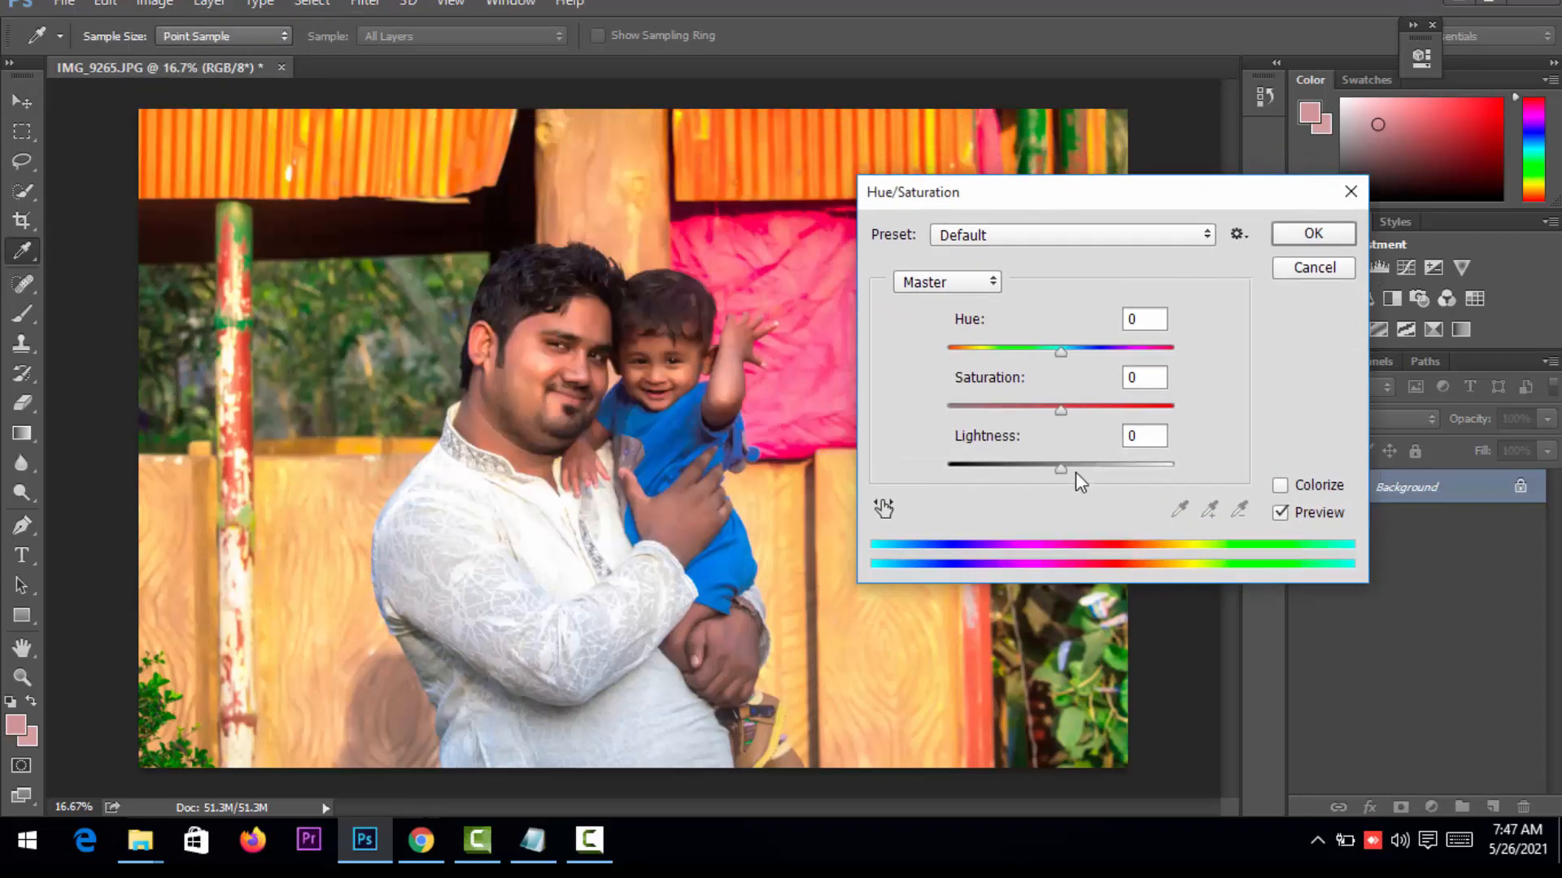
left_click_drag(1061, 469, 1066, 471)
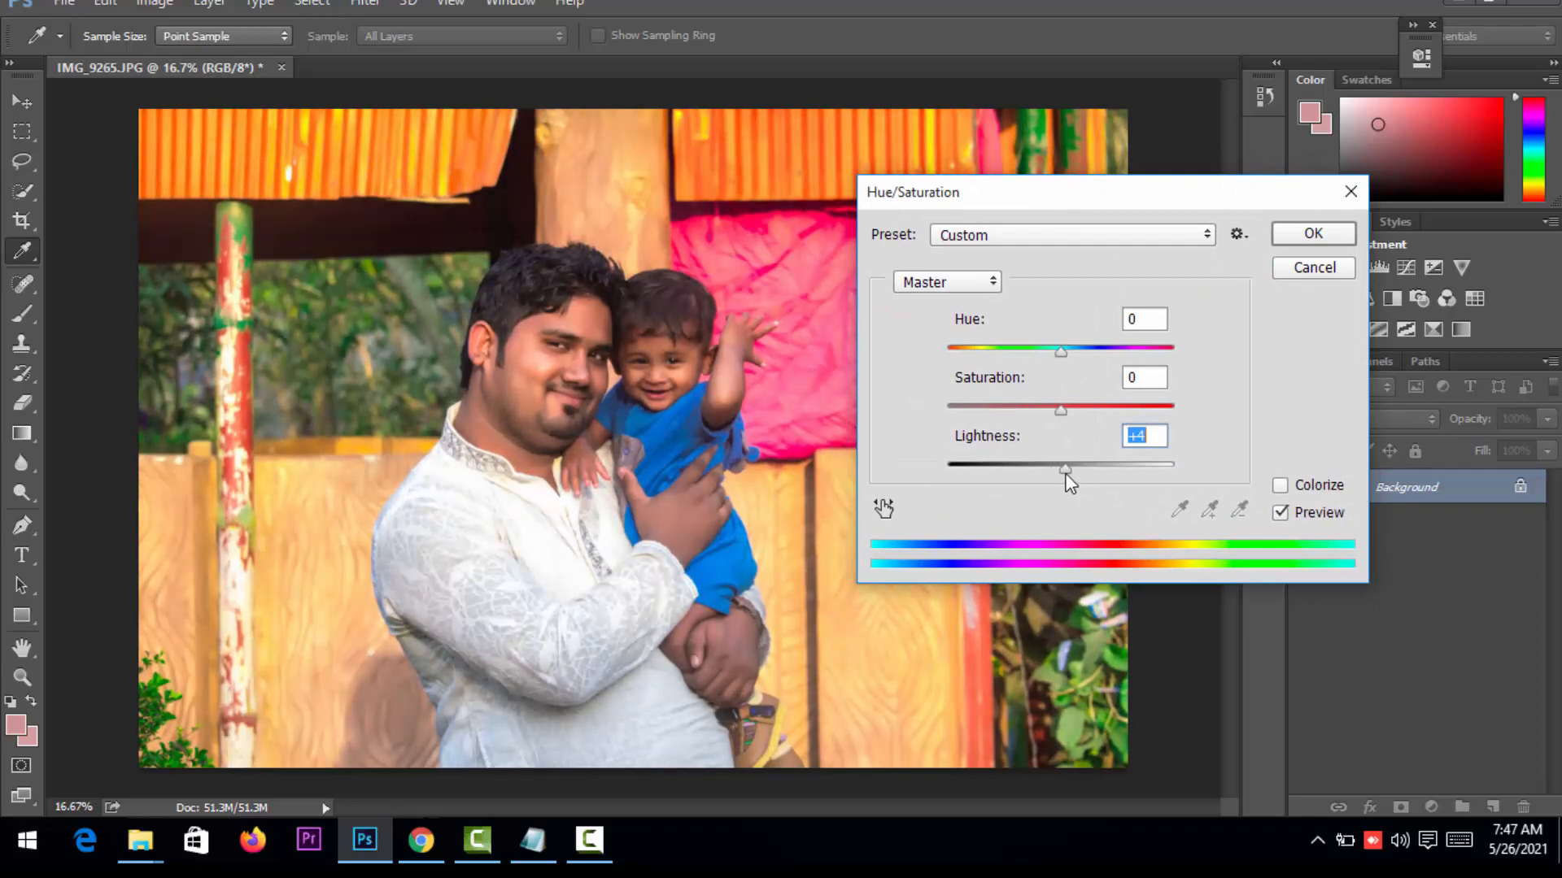
left_click_drag(1067, 415, 1075, 415)
left_click_drag(1060, 355, 1061, 354)
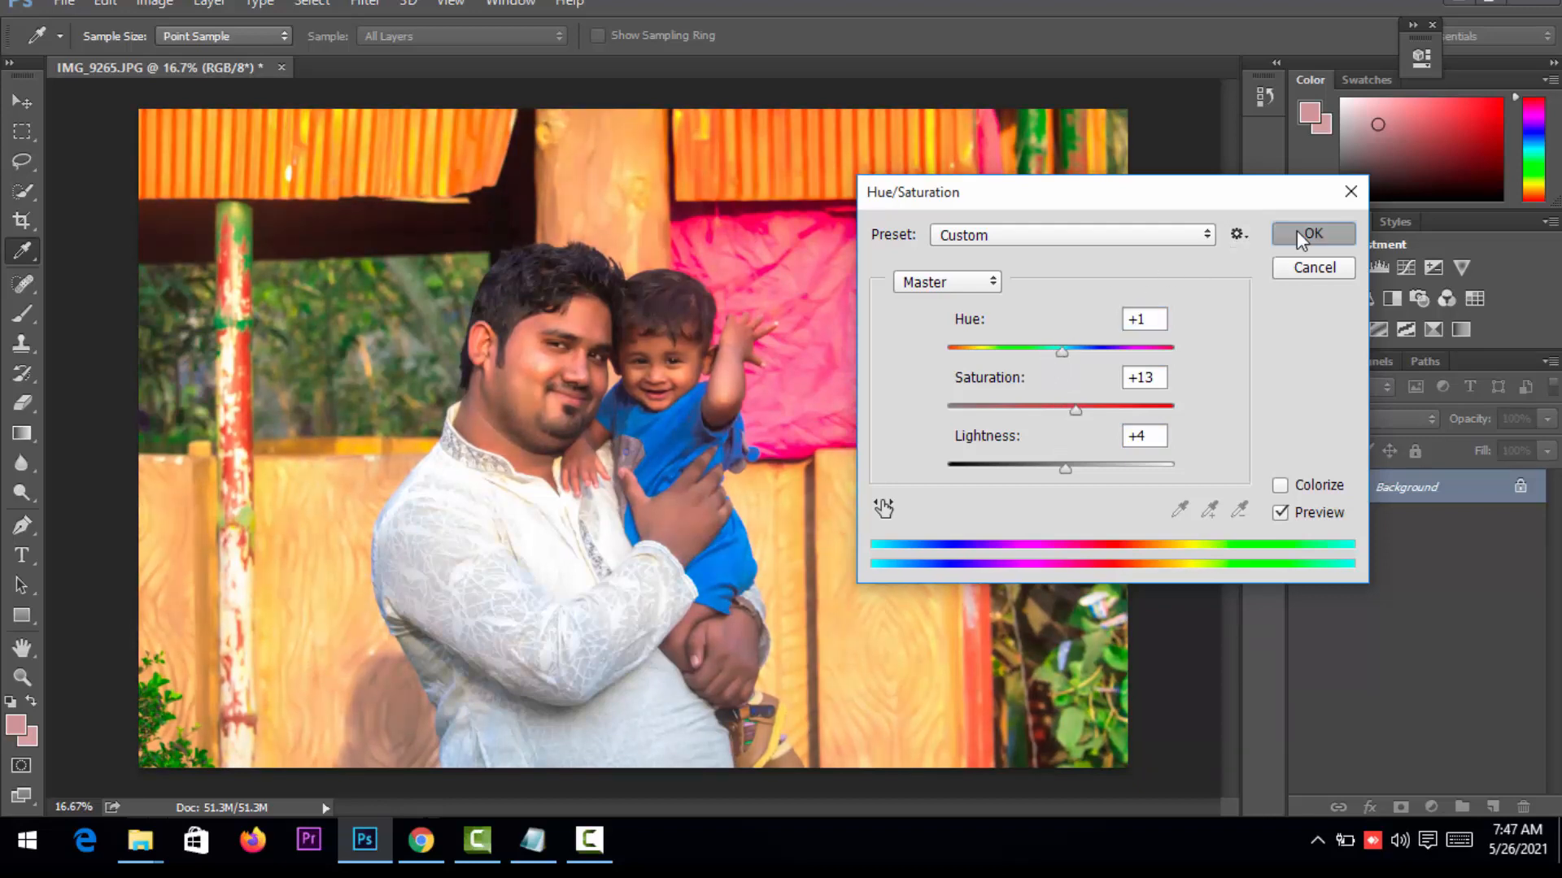
left_click(1313, 234)
key("v")
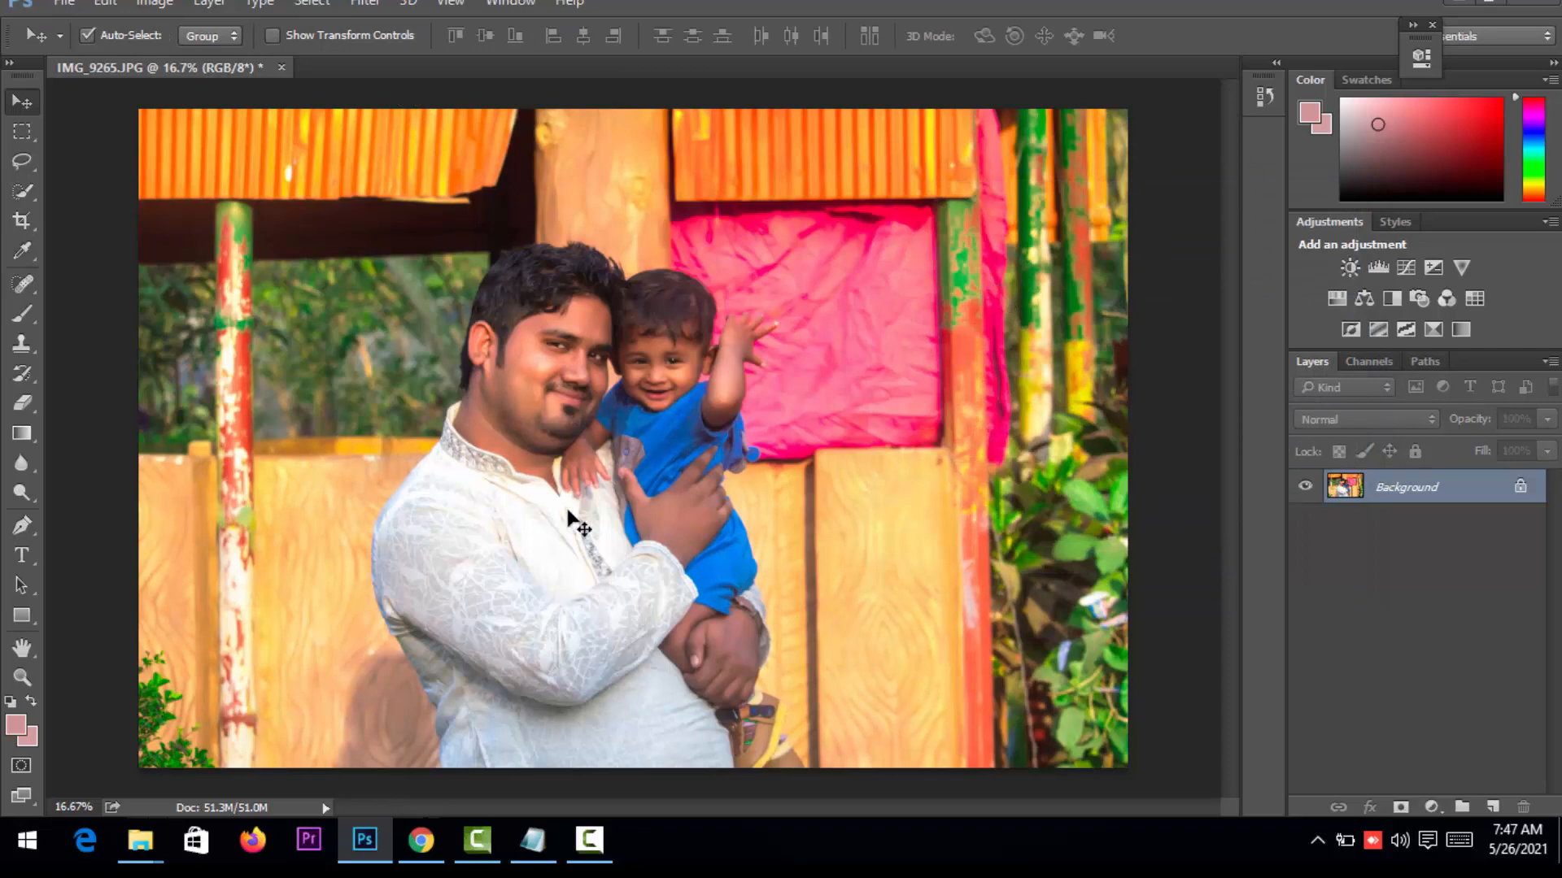